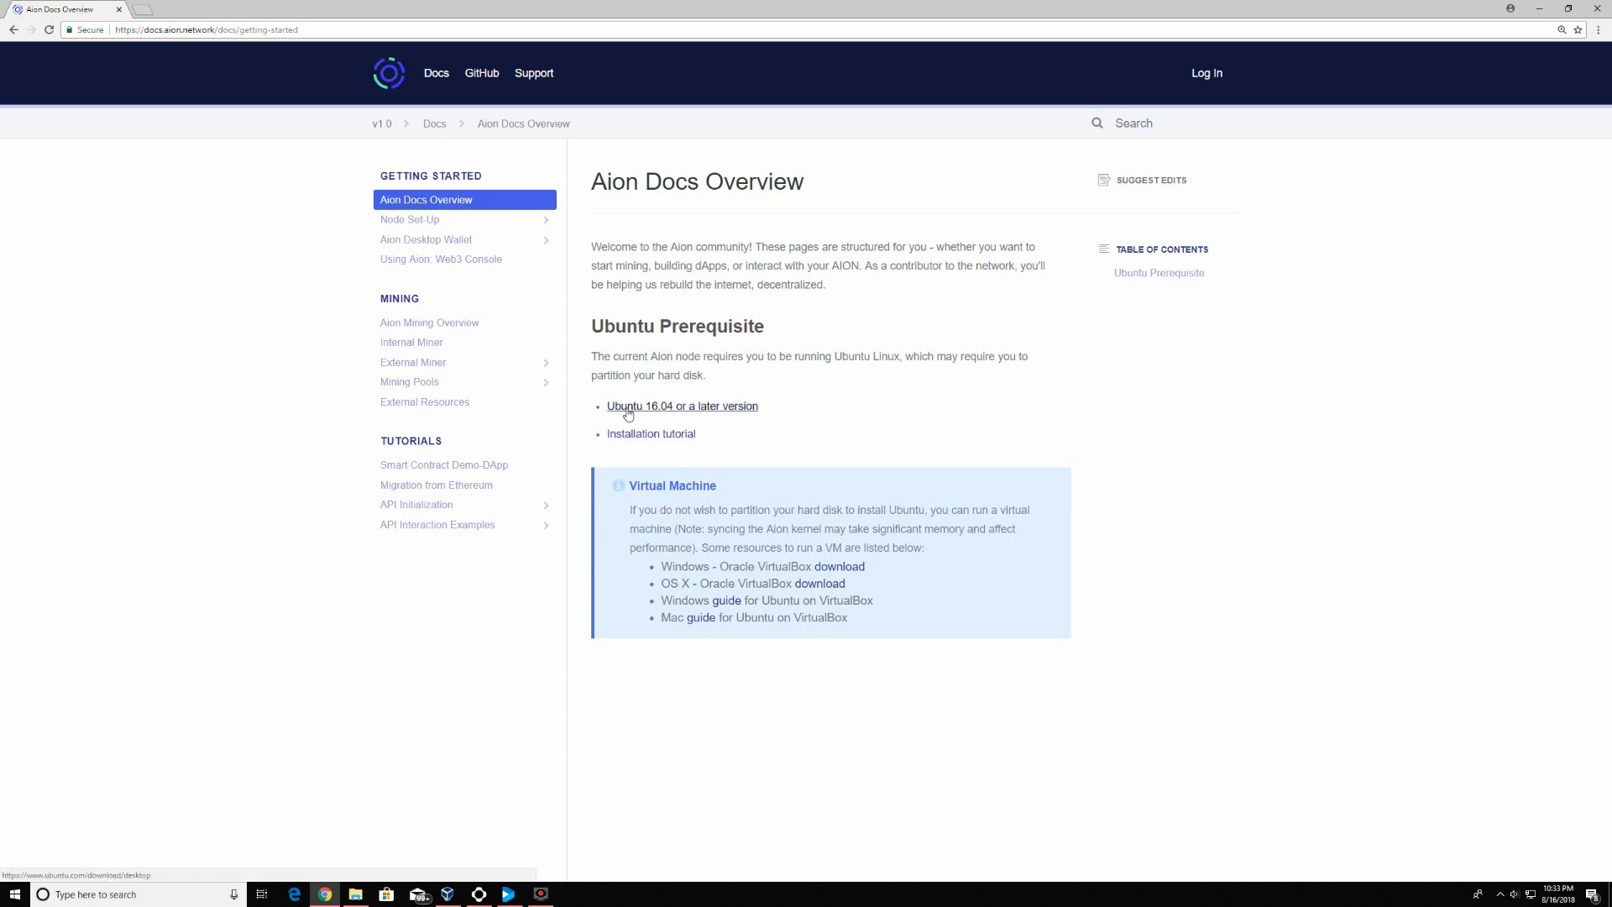
Follow the Ubuntu 16.04-or-later prerequisite link to the Ubuntu 18.04.1 LTS desktop download page
left_click(705, 407)
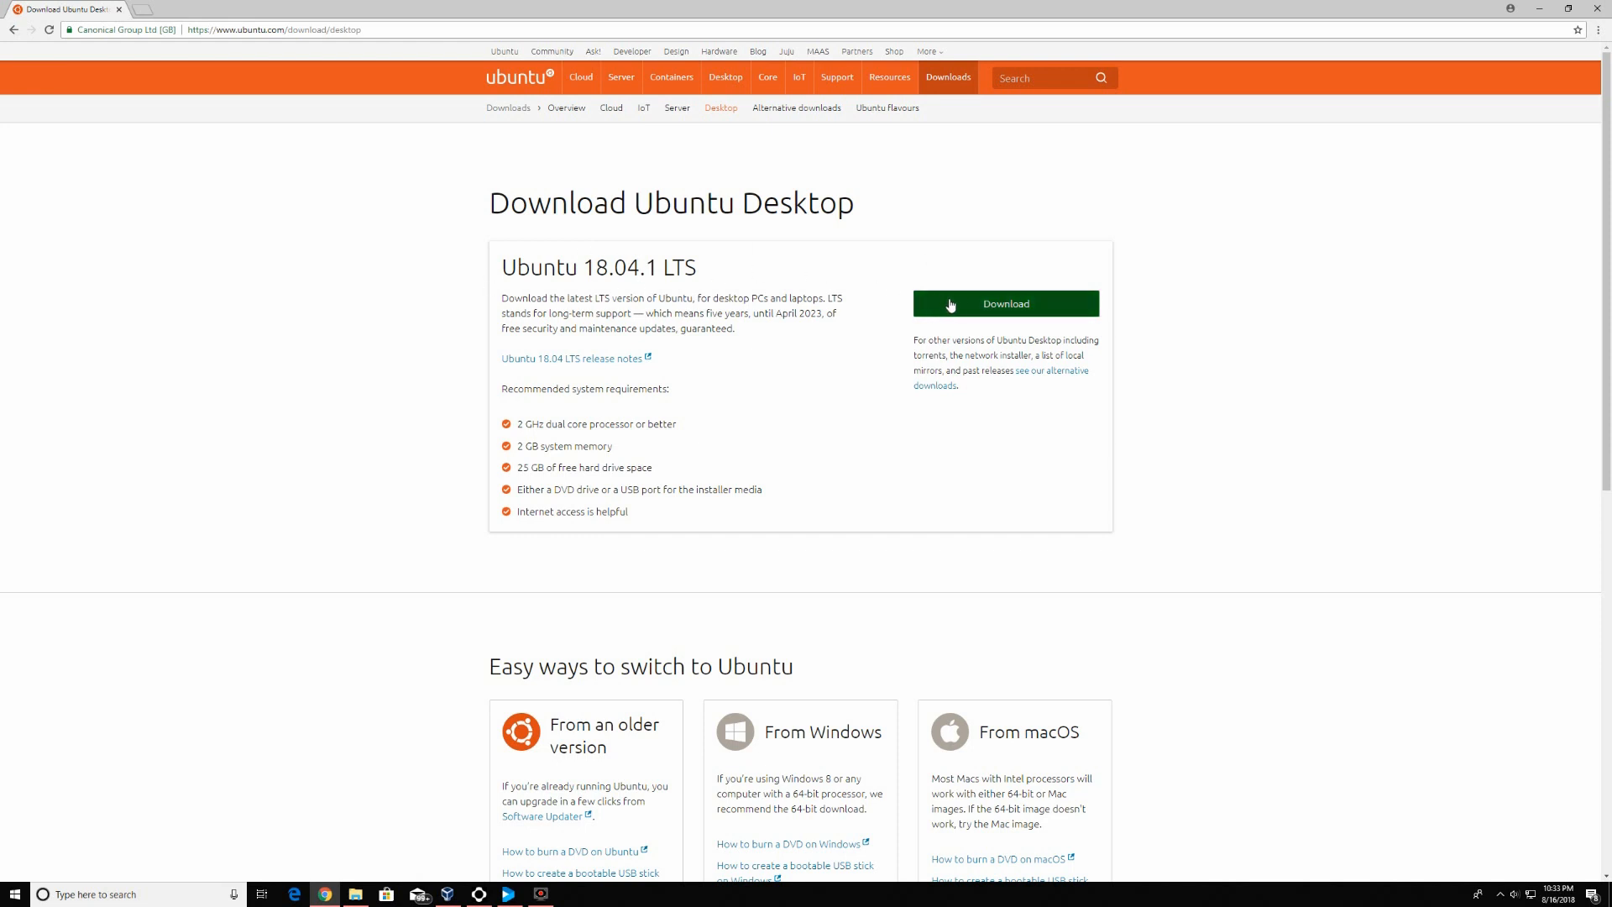
Start the ubuntu-18.04.1-desktop-amd64.iso download, cancel it, and go back a page
left_click(964, 303)
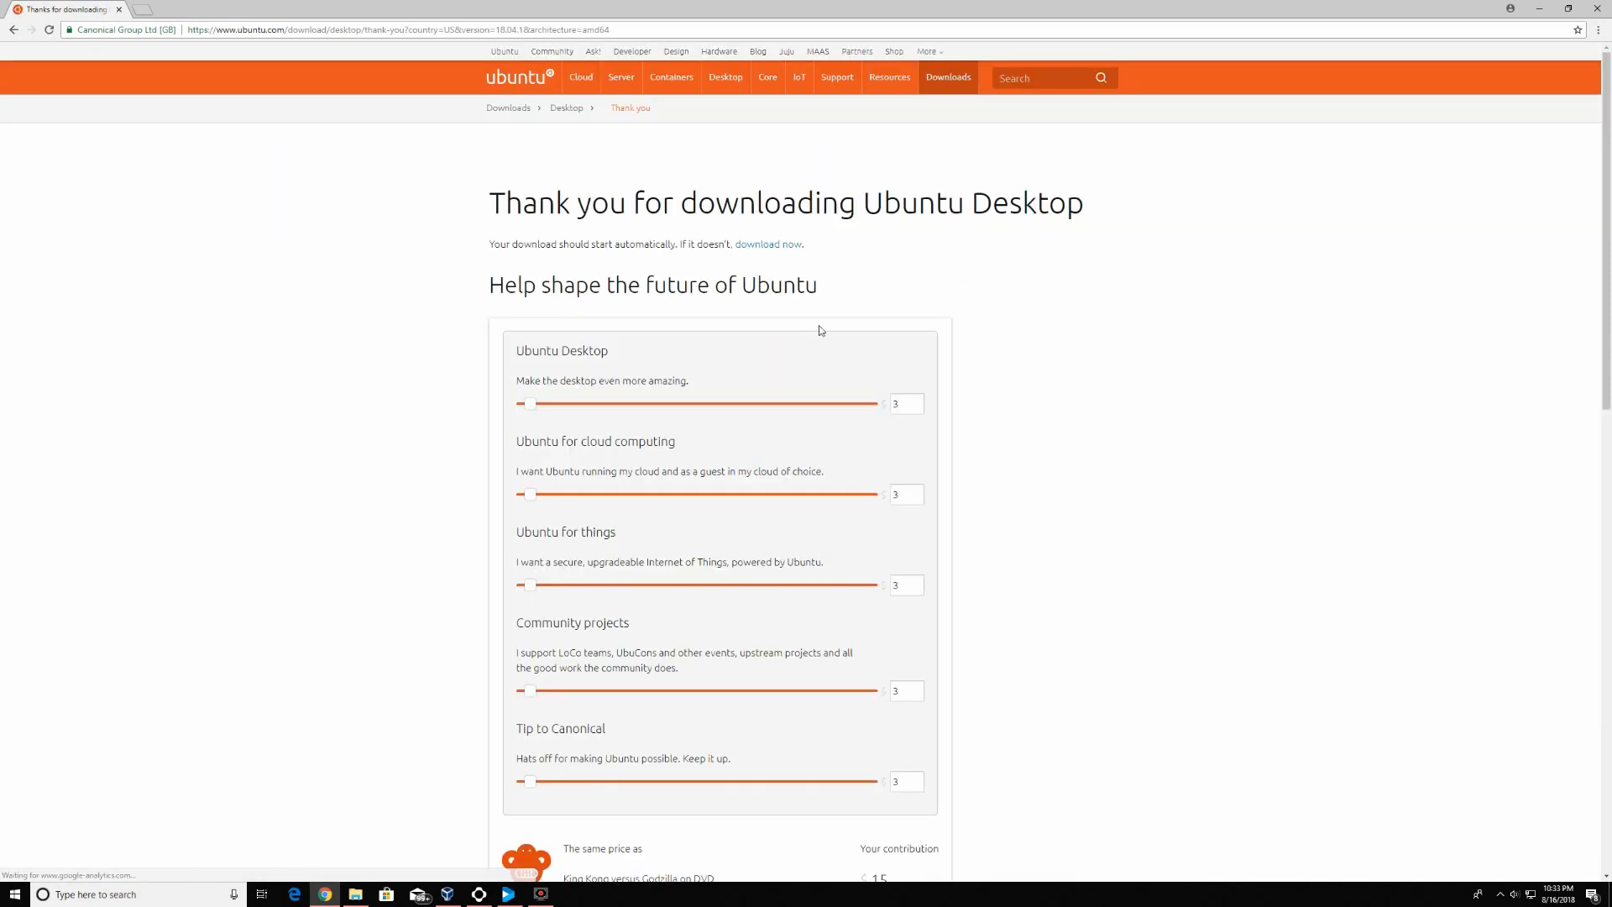
scroll(950, 684, "down", 4)
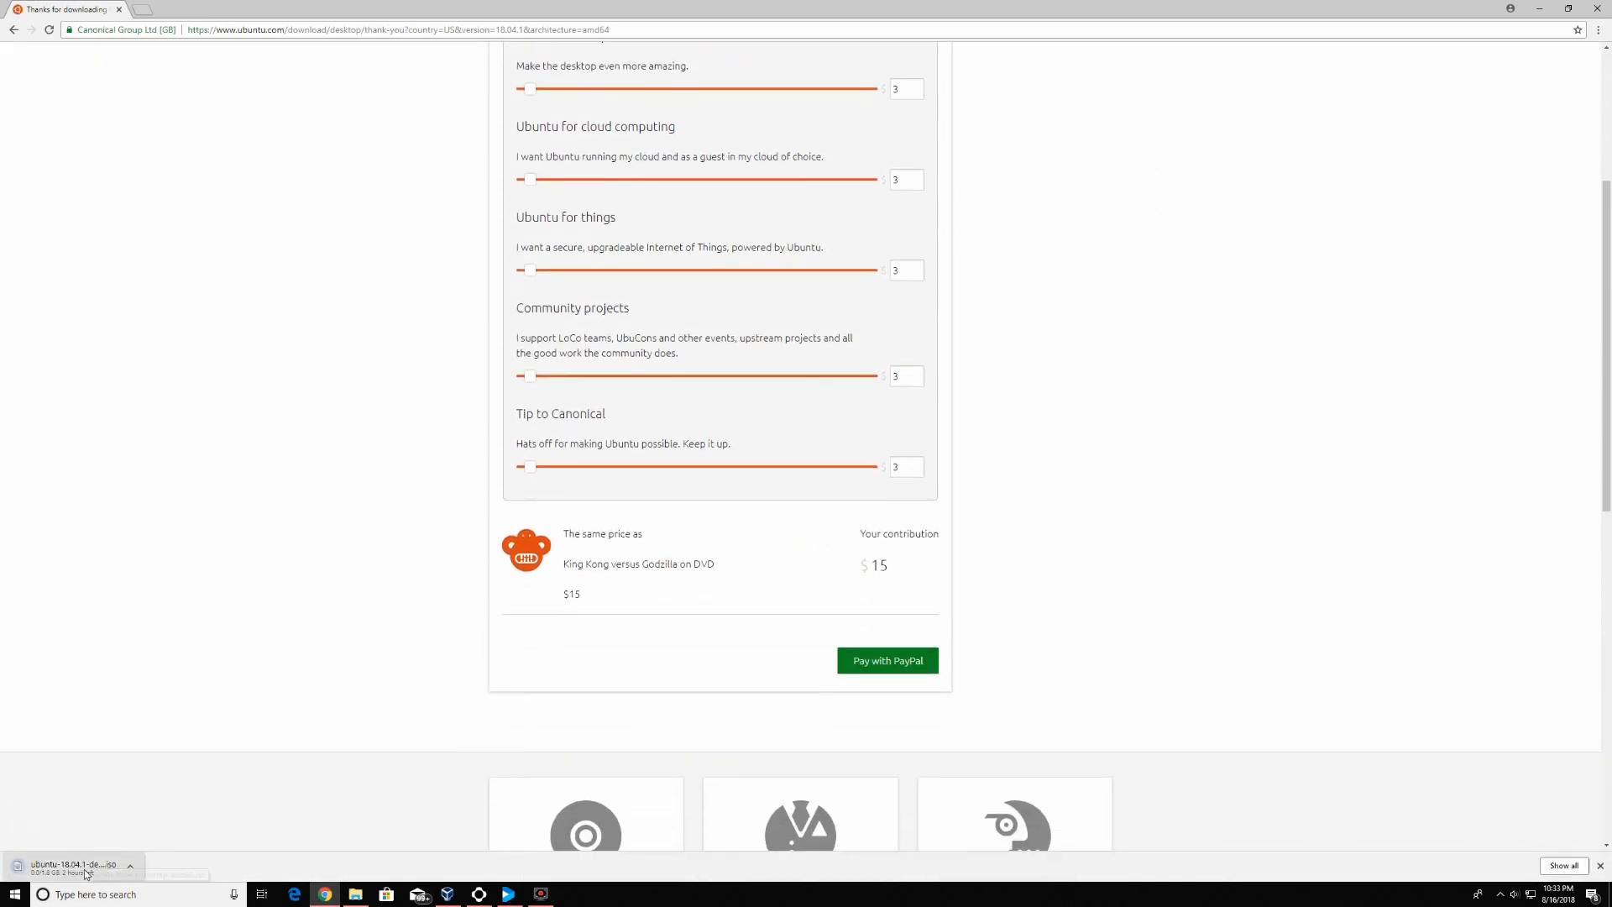
left_click(130, 870)
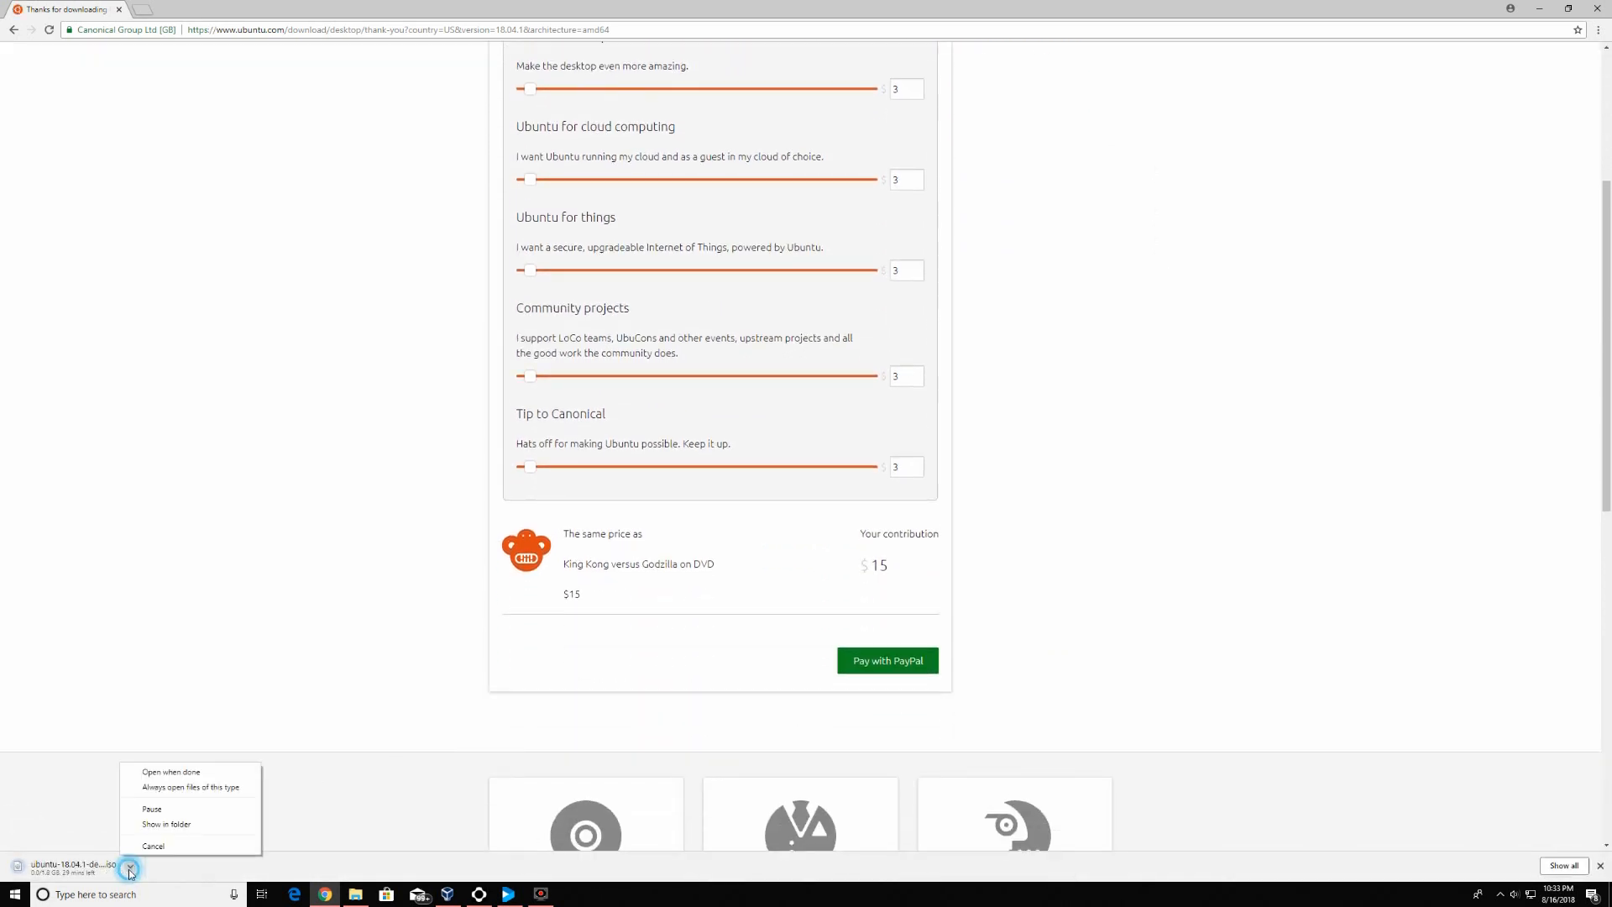
left_click(150, 845)
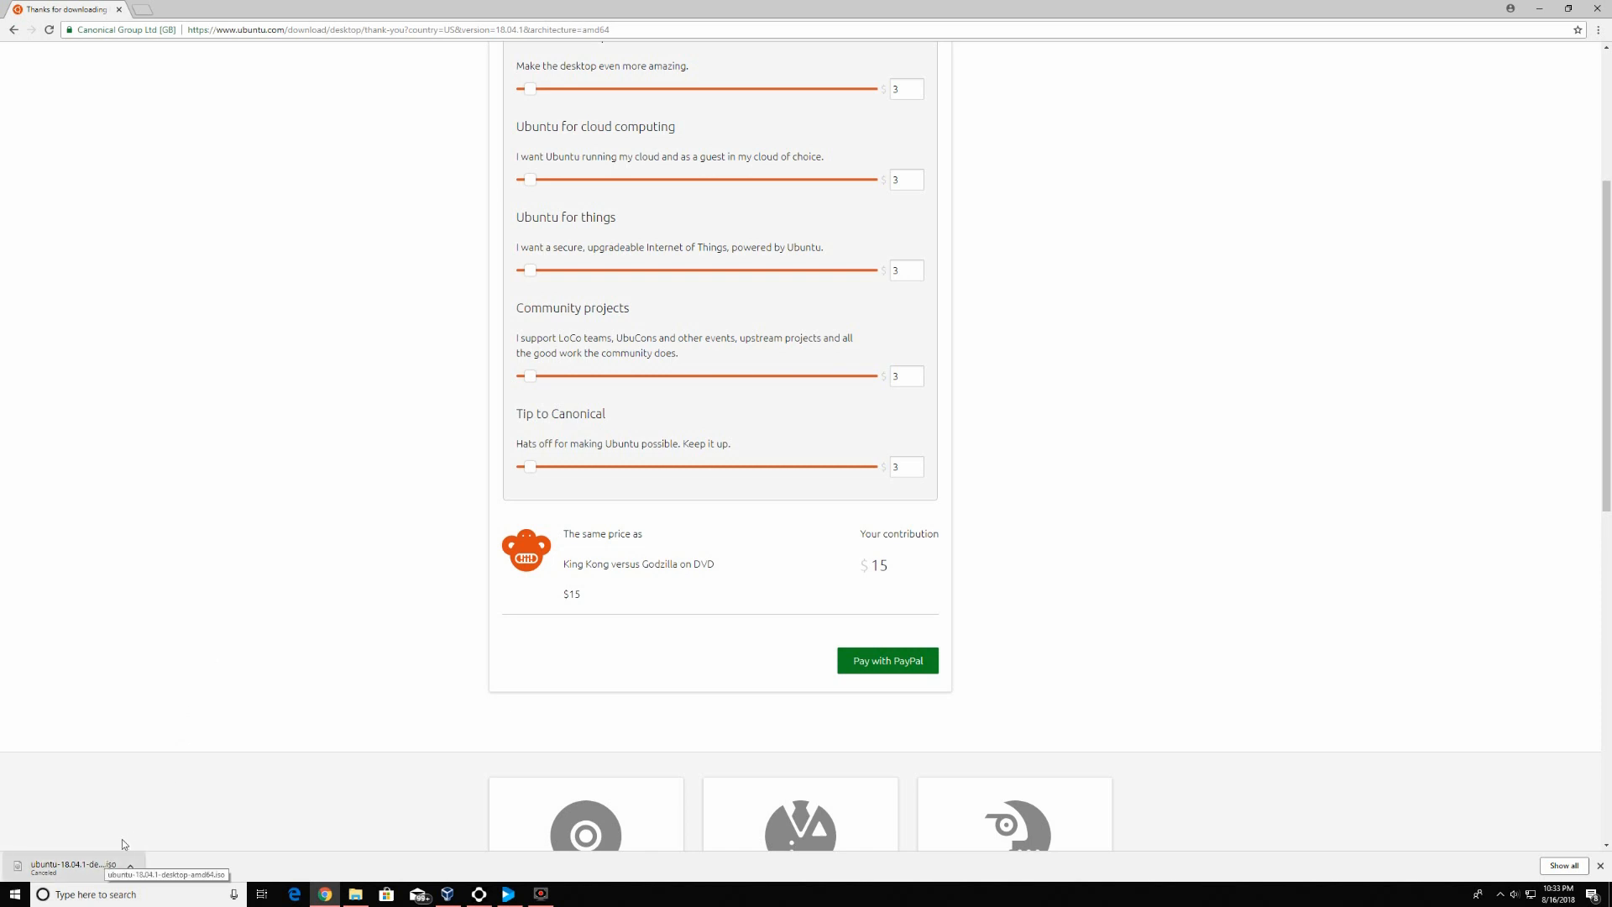
scroll(176, 705, "up", 4)
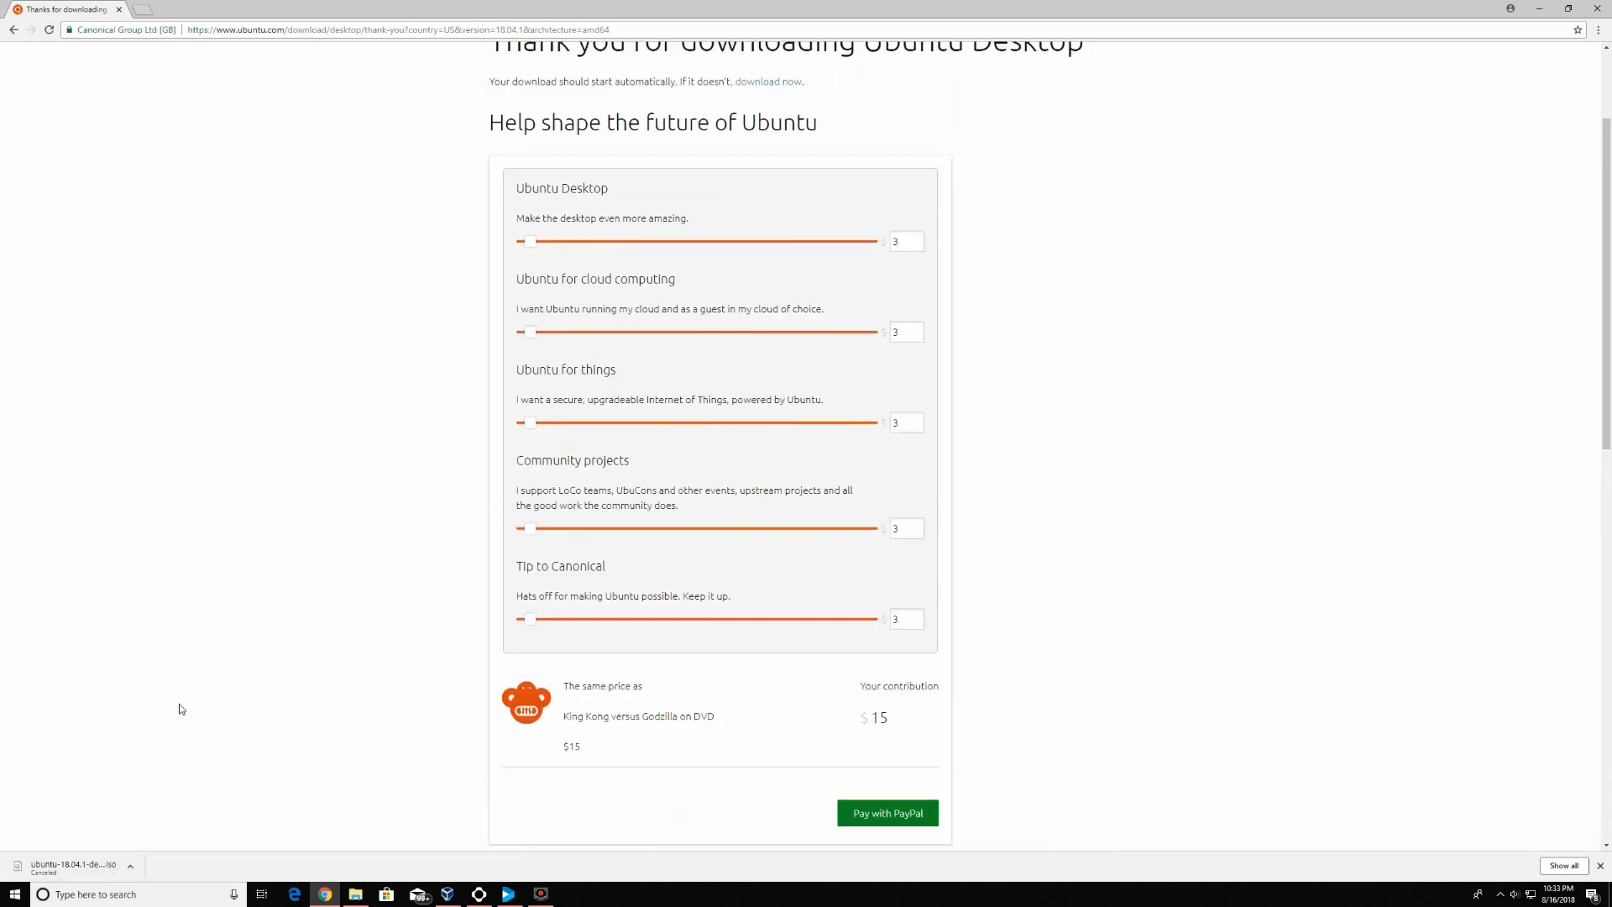
left_click(12, 30)
Back on Aion Docs, start and cancel the VirtualBox 5.2.14 Windows download, then close Chrome
left_click(12, 30)
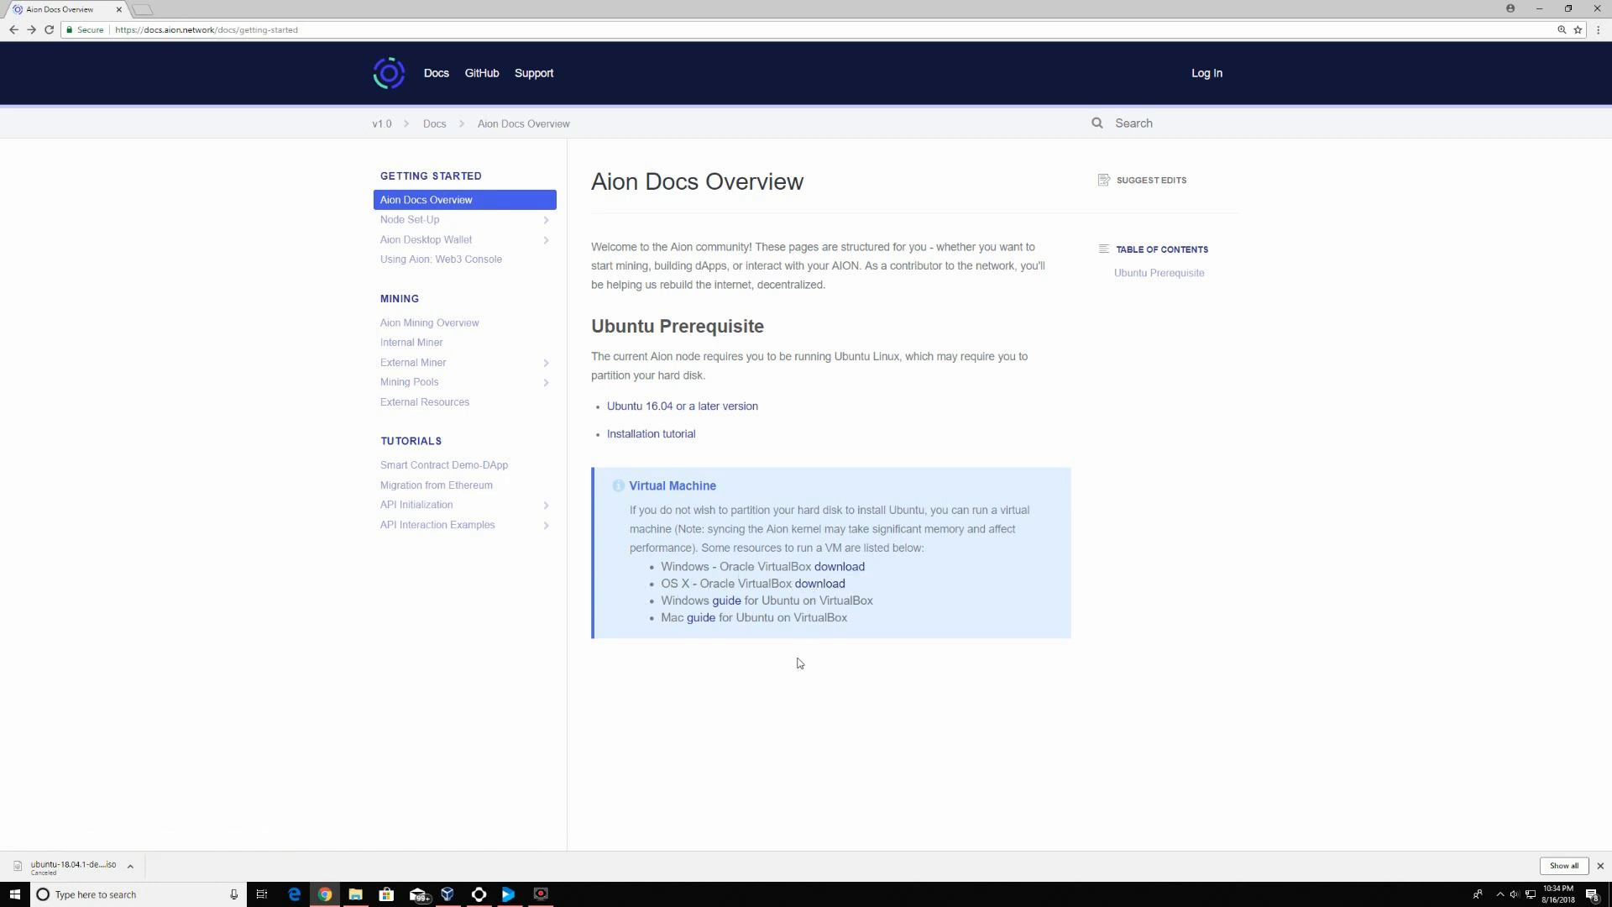
left_click(843, 569)
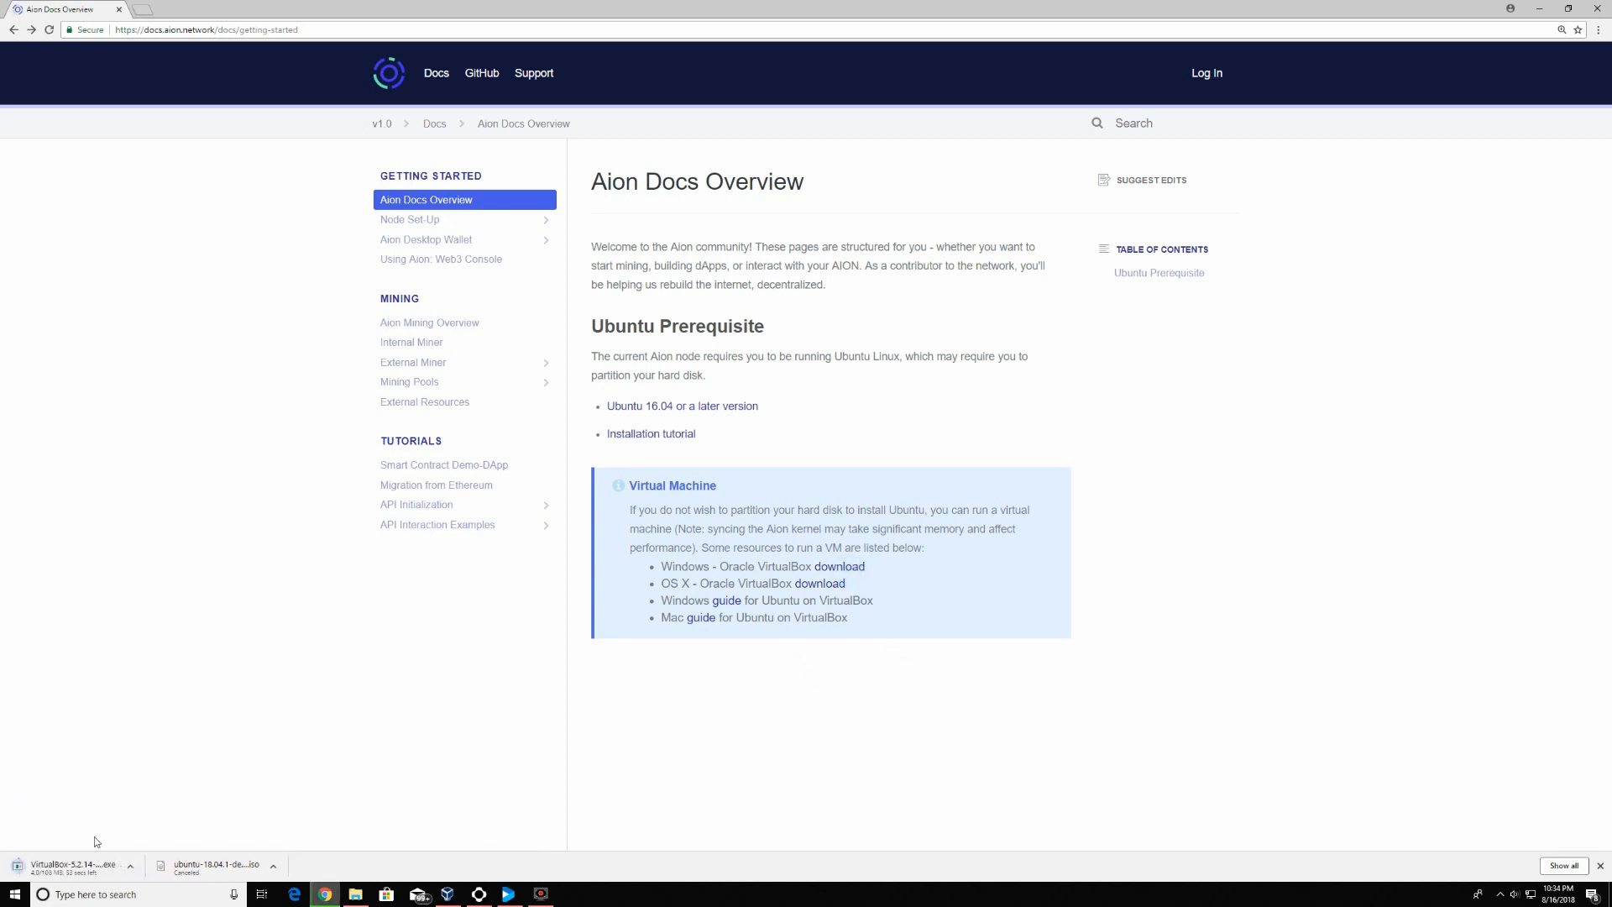
left_click(134, 864)
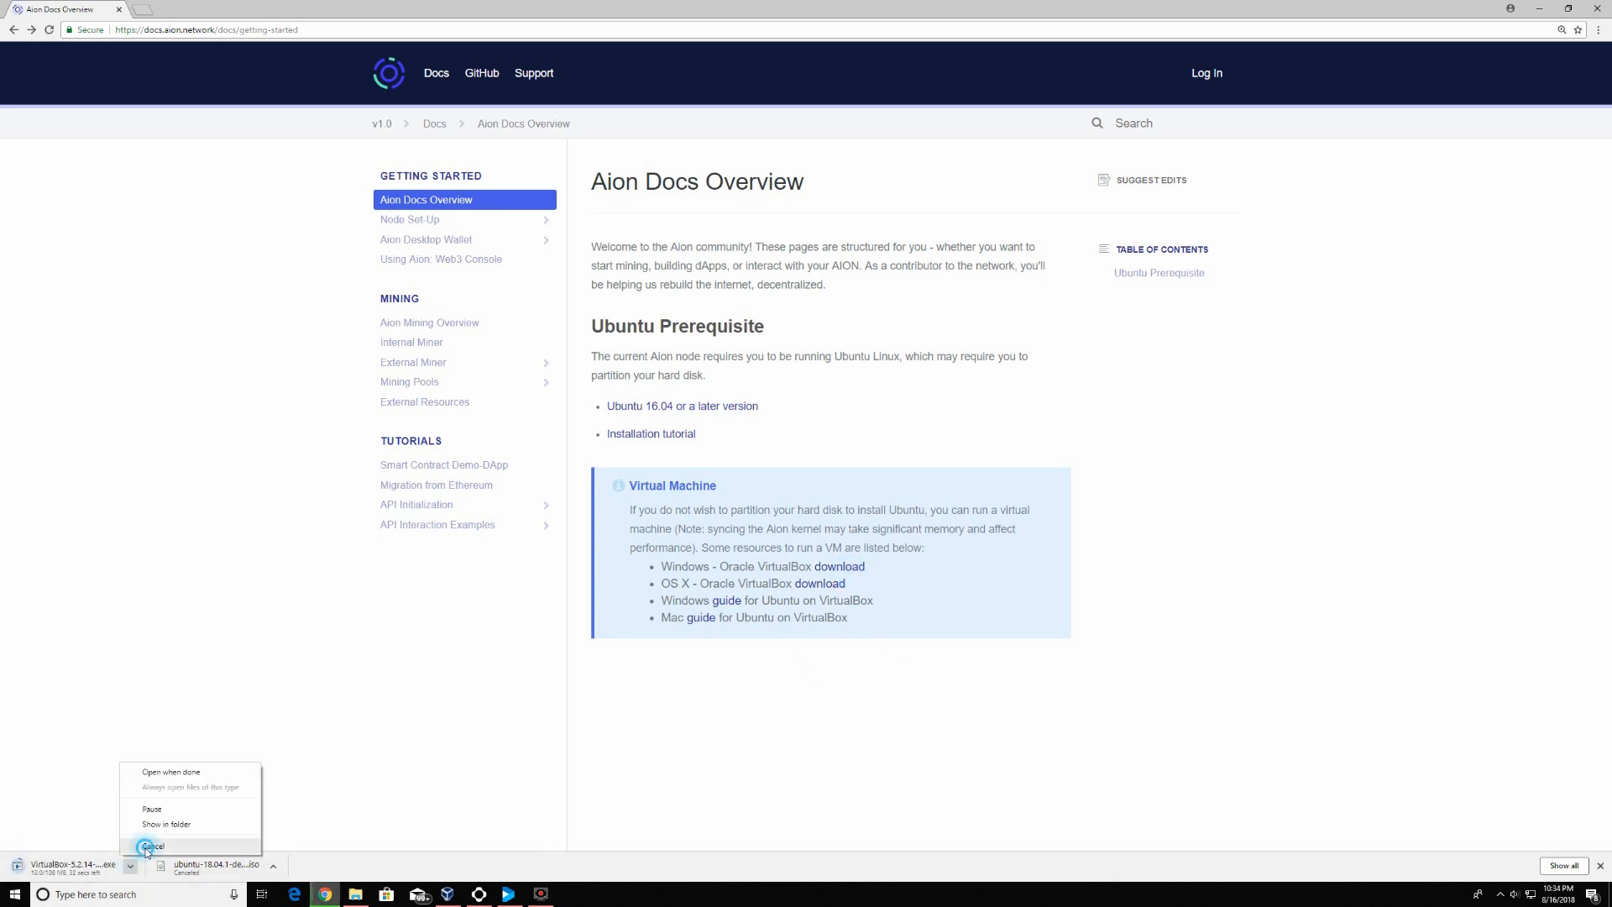
left_click(144, 845)
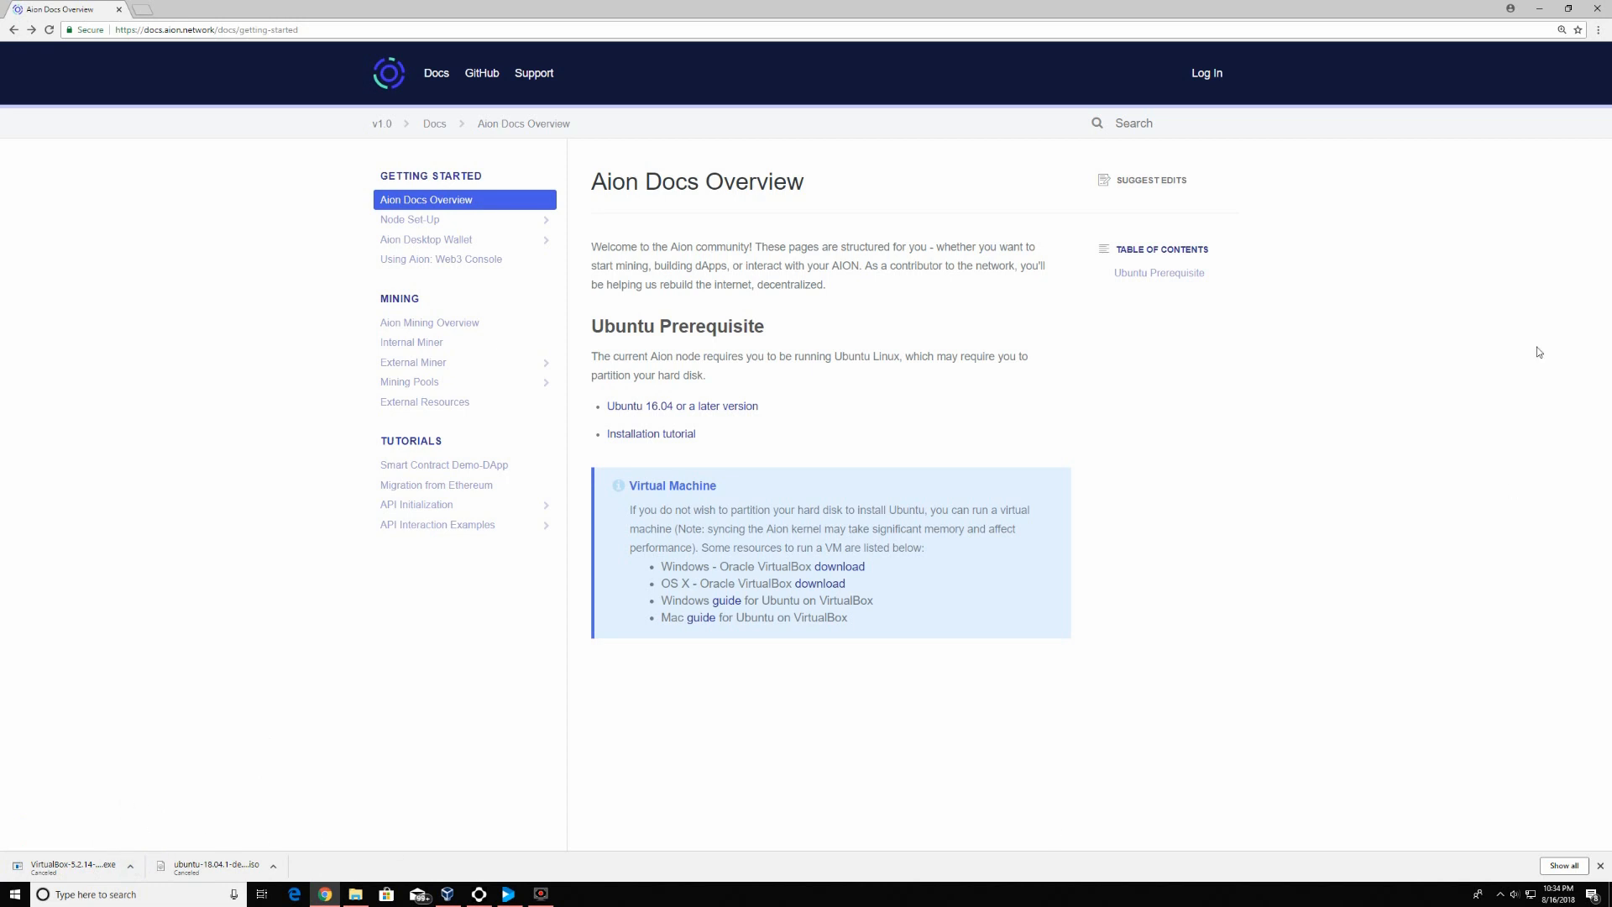
left_click(1593, 6)
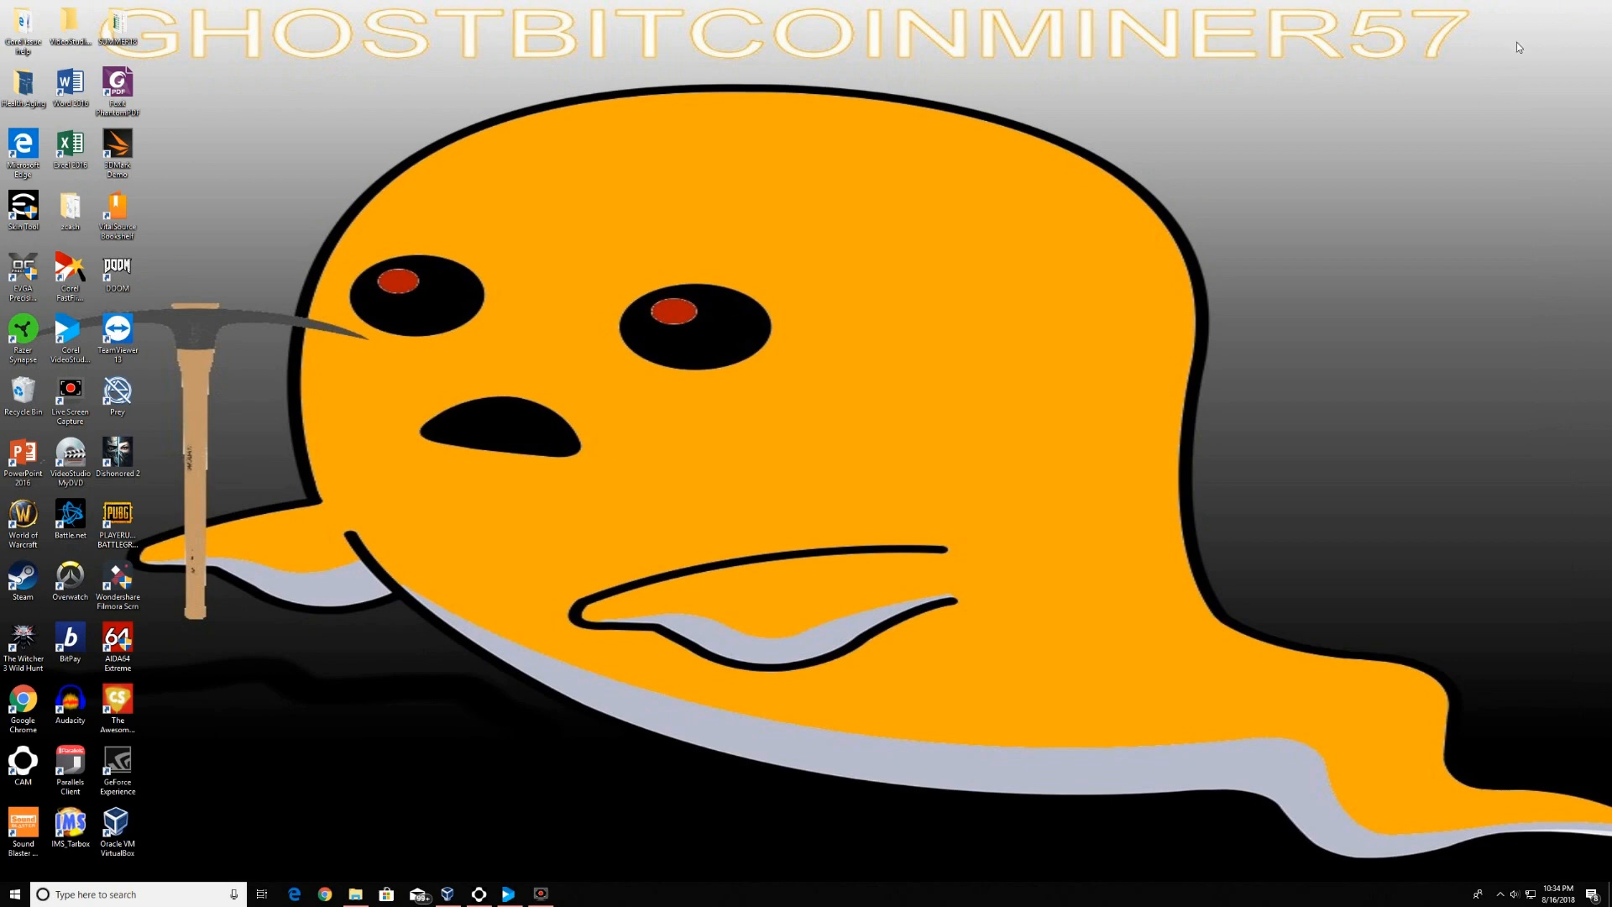
Launch VirtualBox and start a new VM named 'Aion Wallet Demo' of type Linux, Ubuntu (64-bit)
double_click(132, 831)
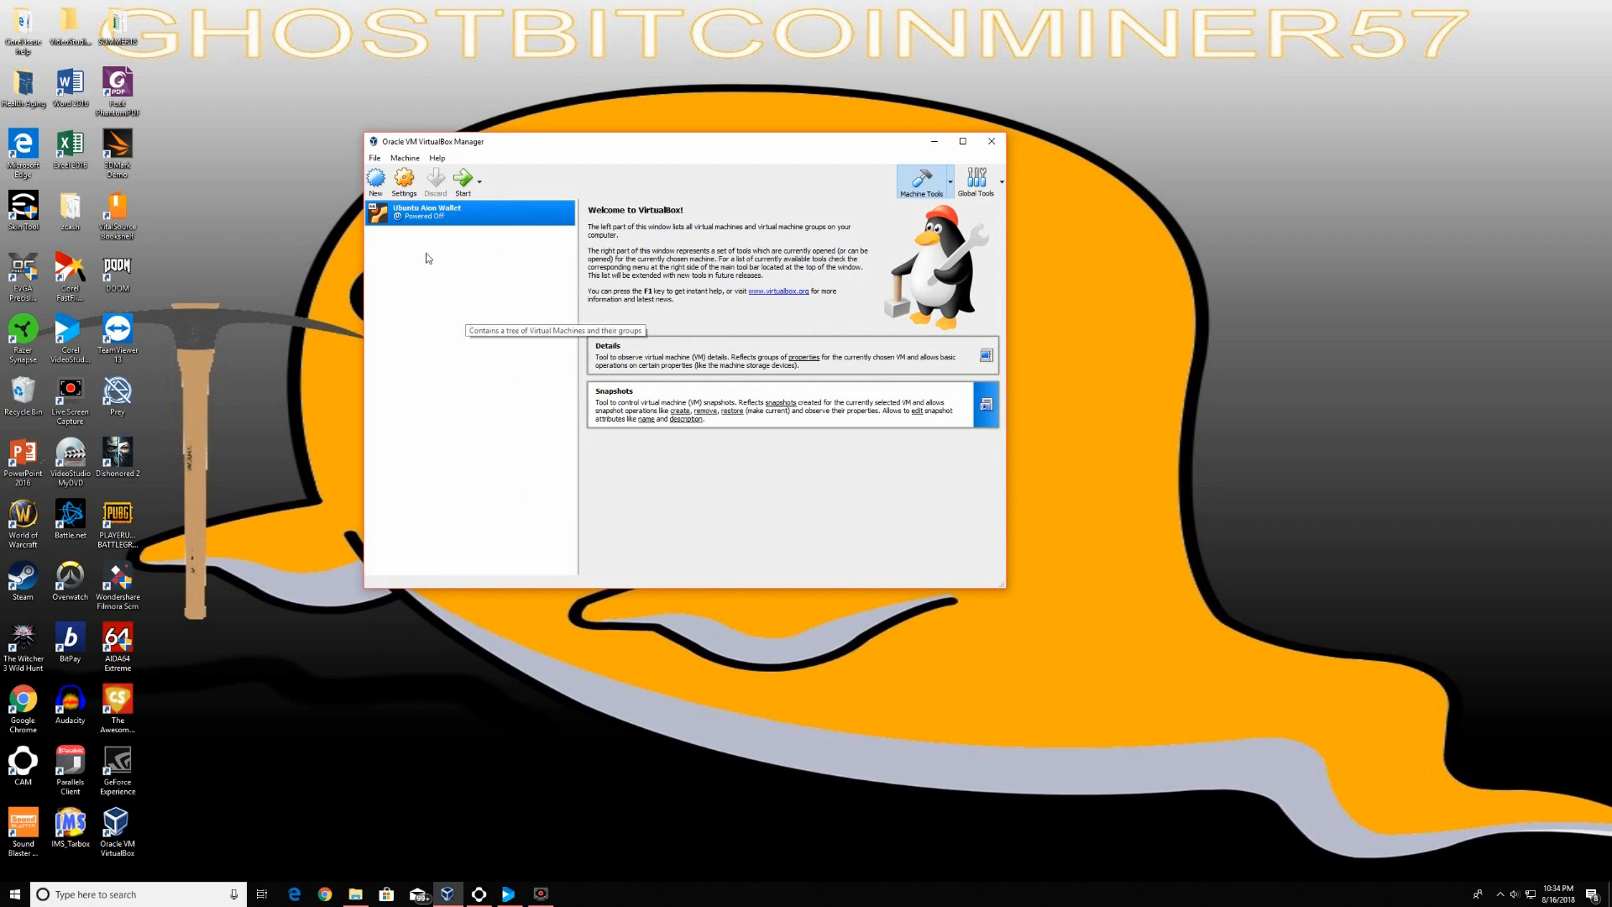
left_click(375, 180)
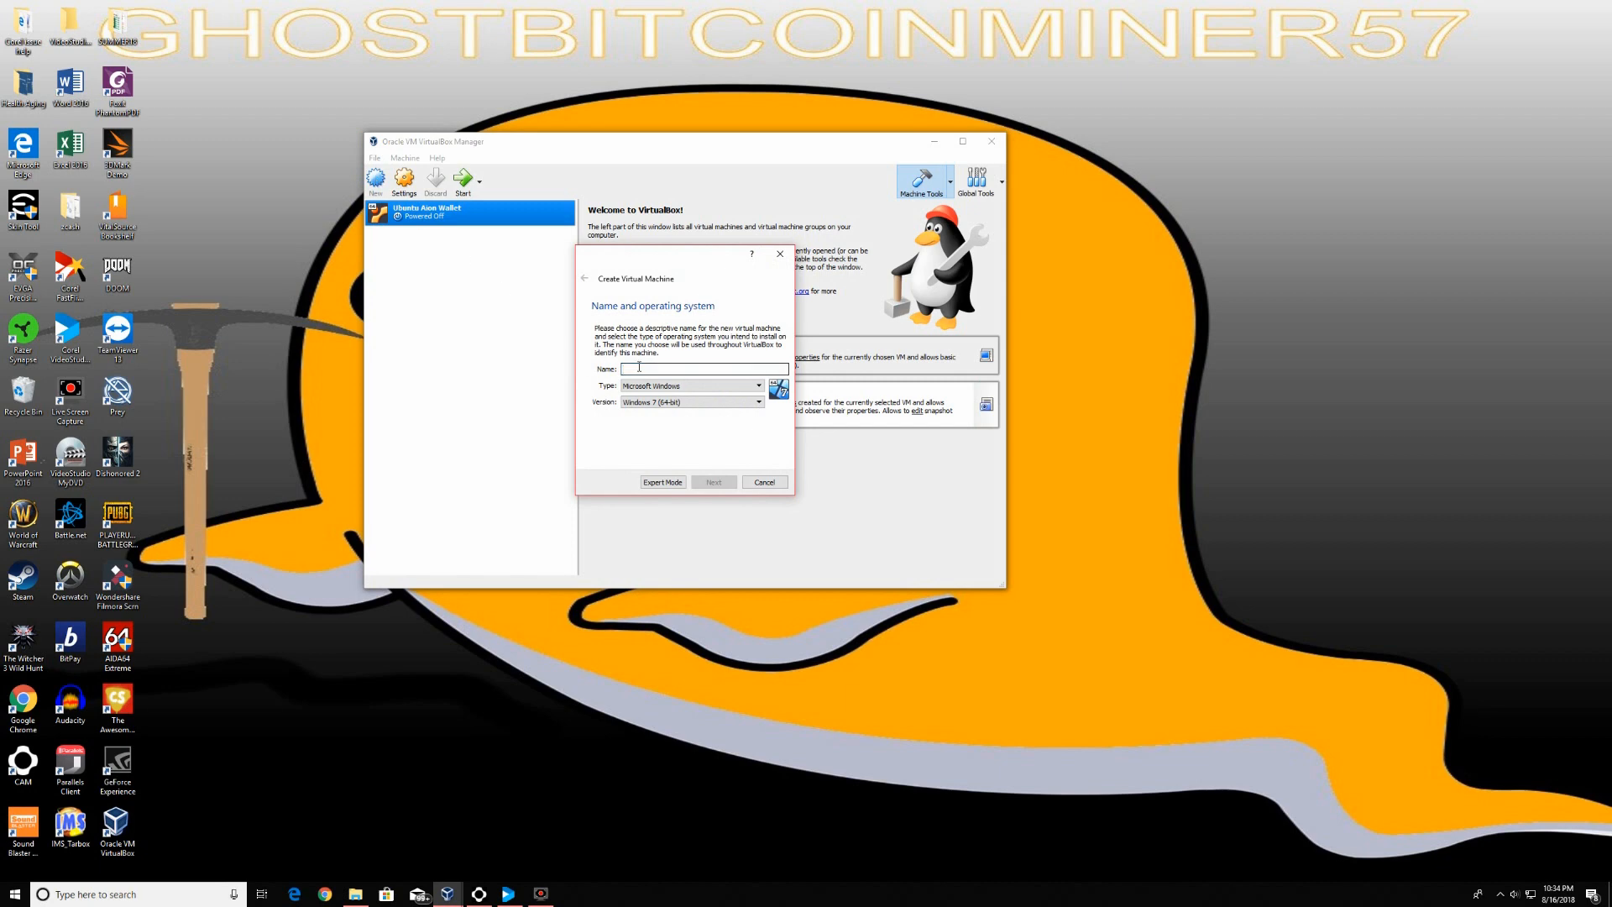
type("Aion Wallet Demo")
left_click(660, 386)
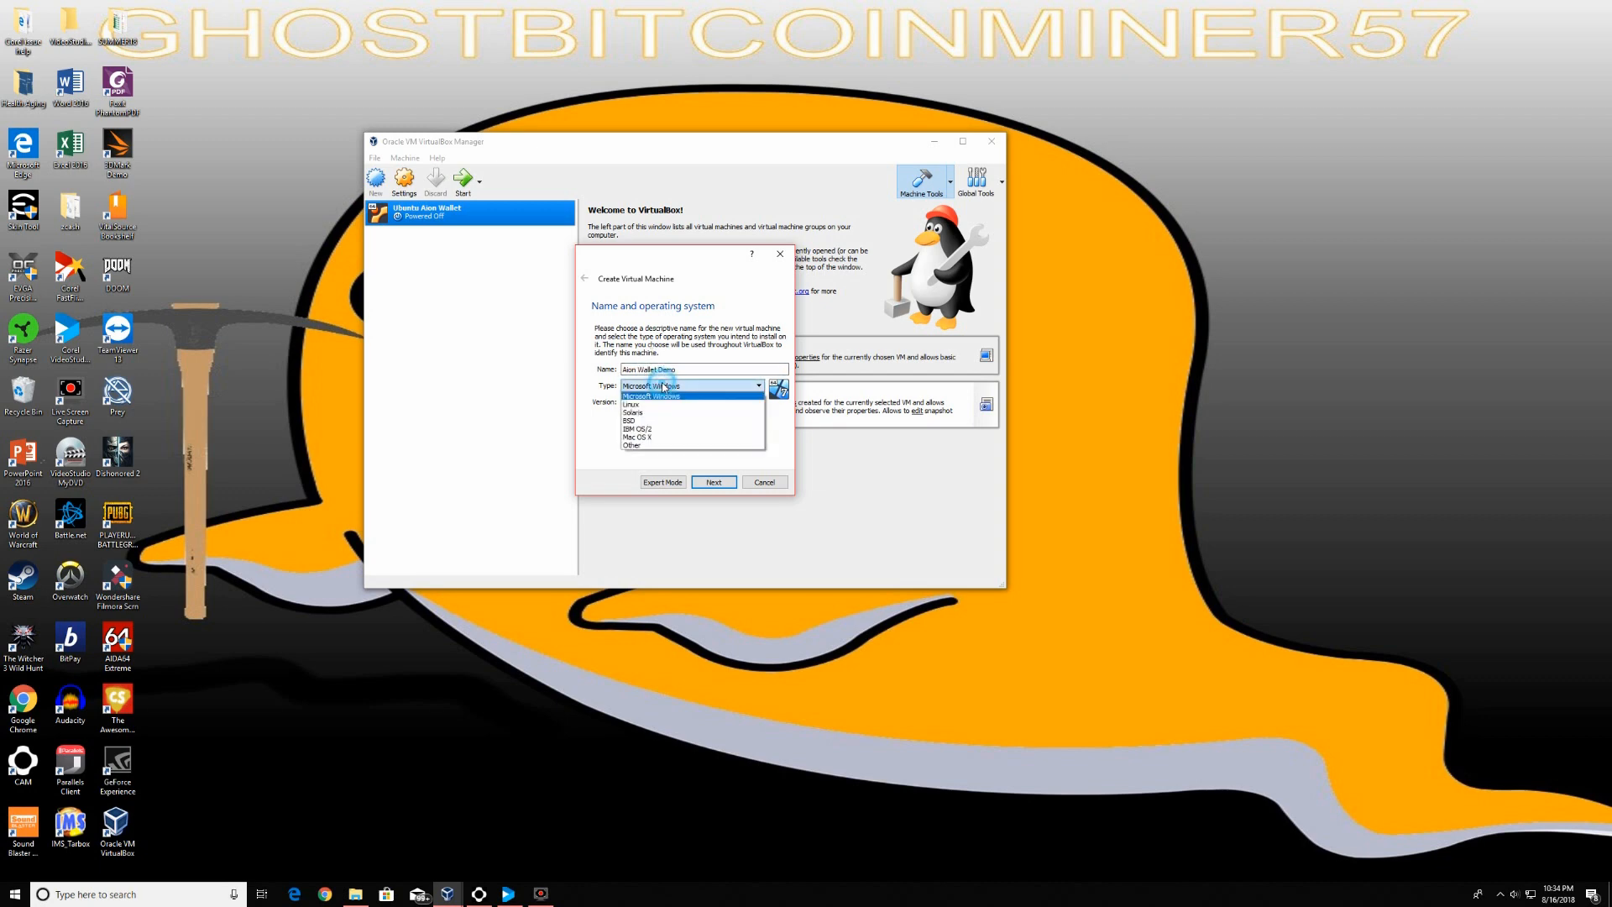
left_click(644, 406)
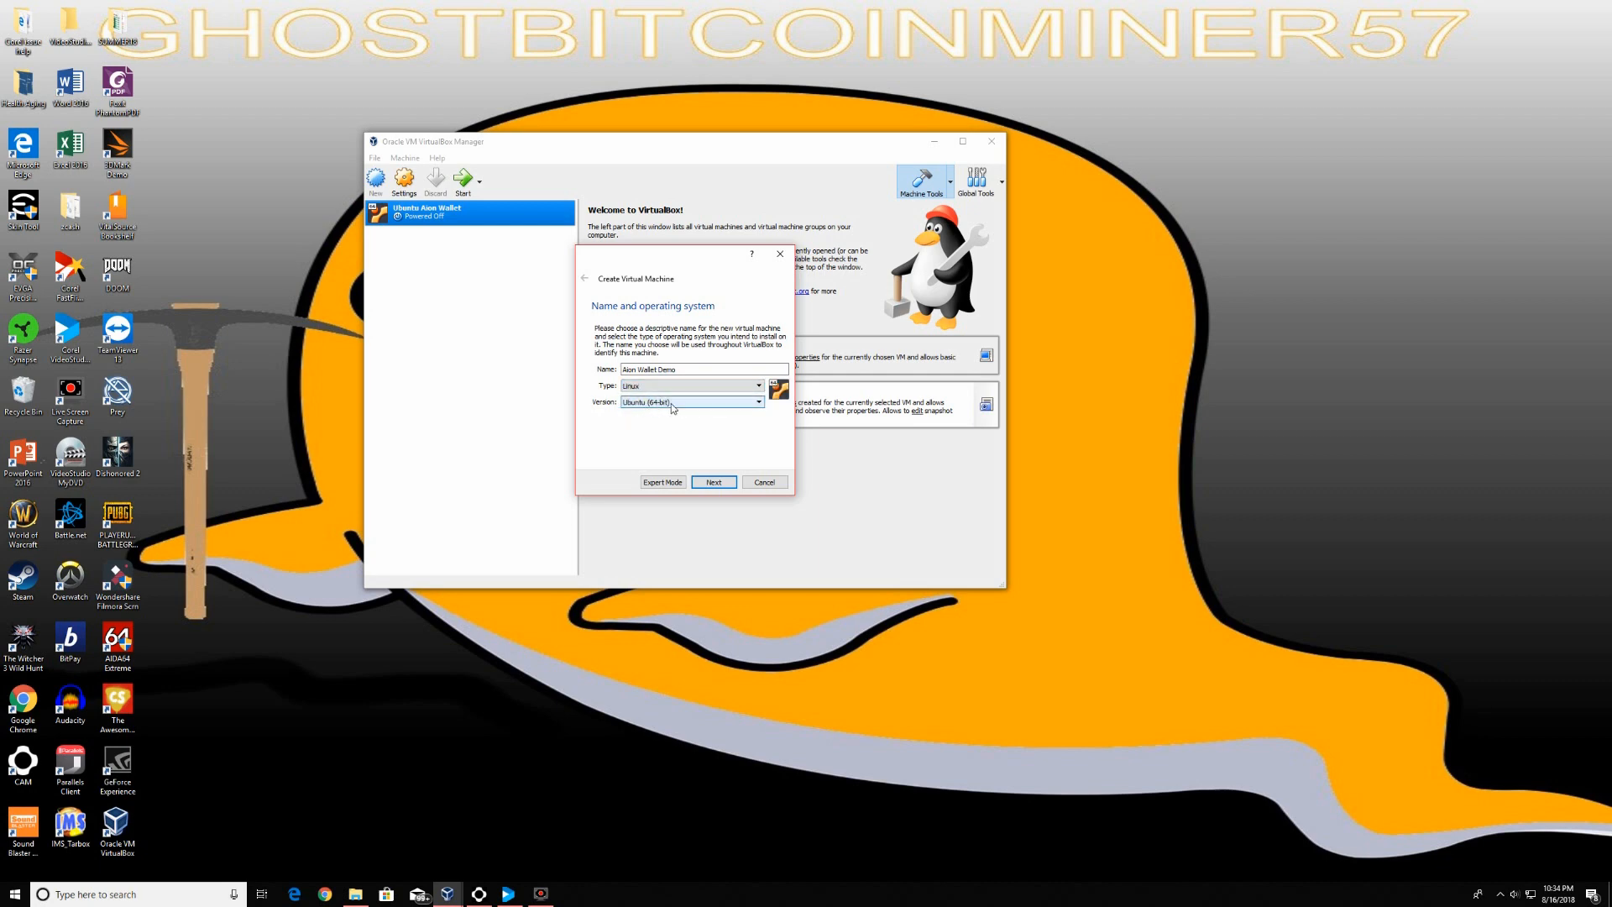
left_click(714, 482)
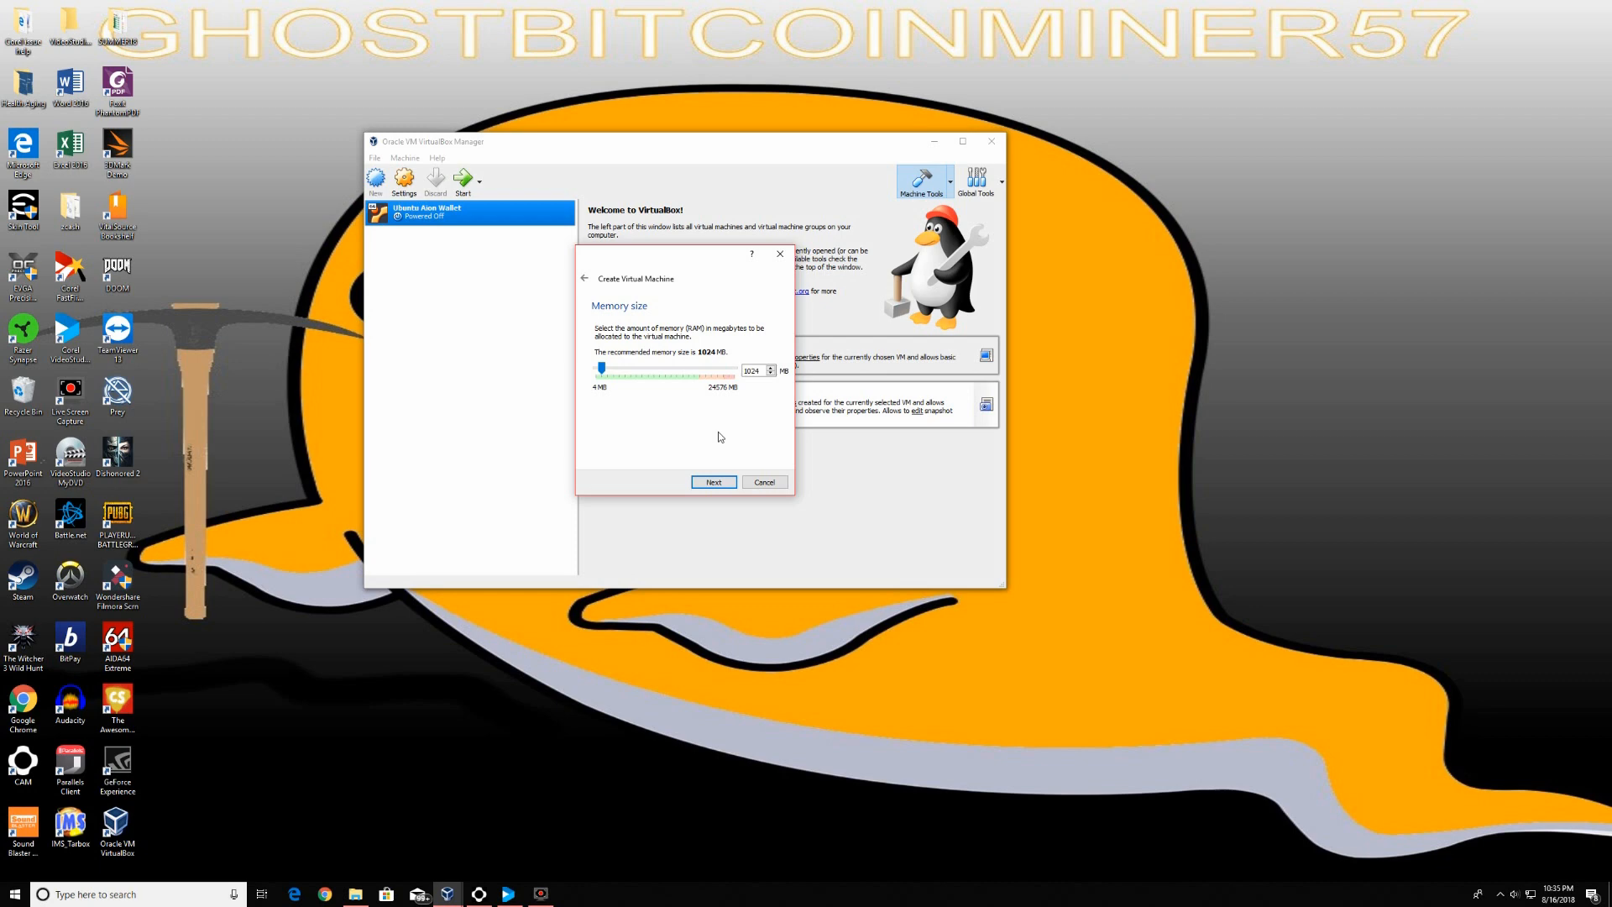
Set the new machine's memory to 8000 MB in the wizard
left_click(602, 370)
left_click_drag(602, 370, 596, 369)
left_click_drag(596, 369, 631, 371)
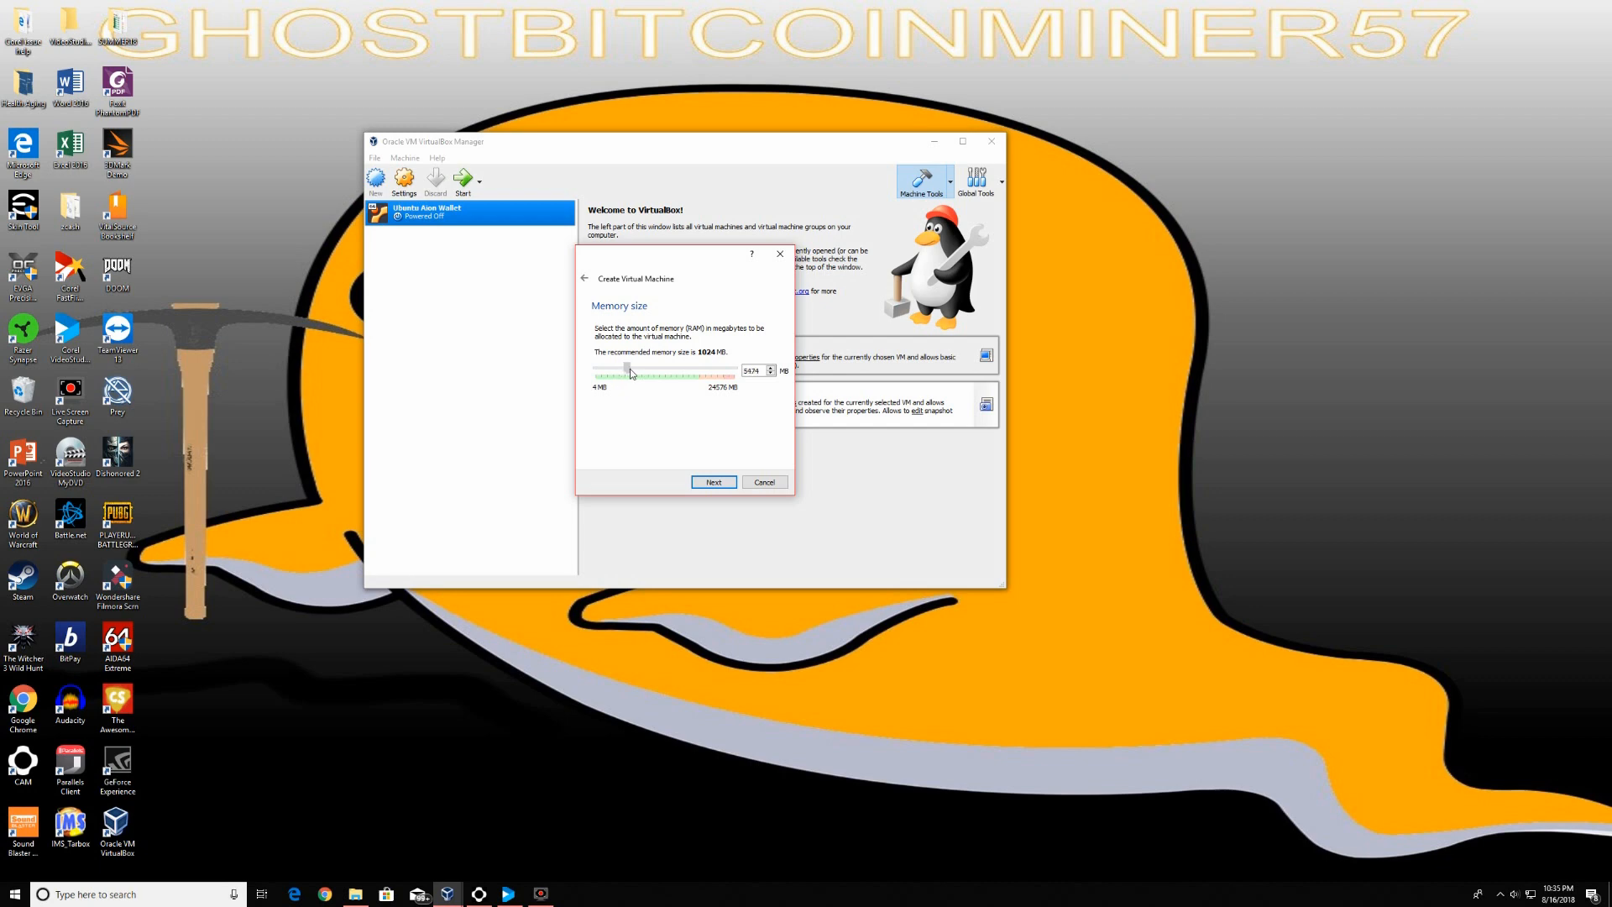
double_click(762, 366)
type("8000")
left_click(715, 481)
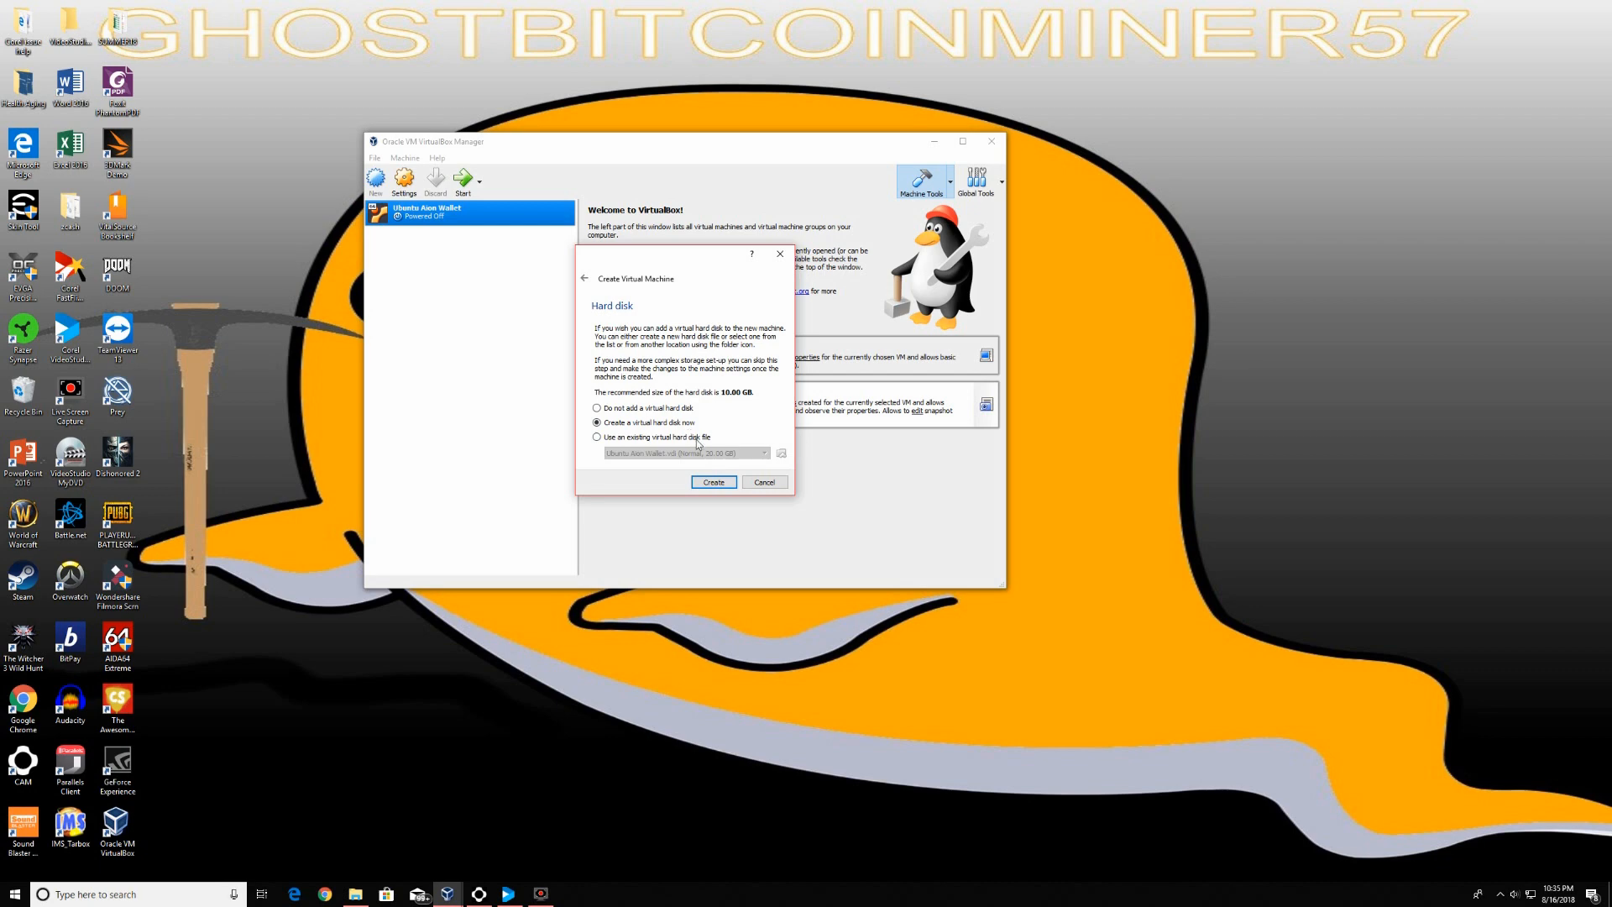
Create a dynamically allocated 10.00 GB VDI hard disk for Aion Wallet Demo
left_click(714, 482)
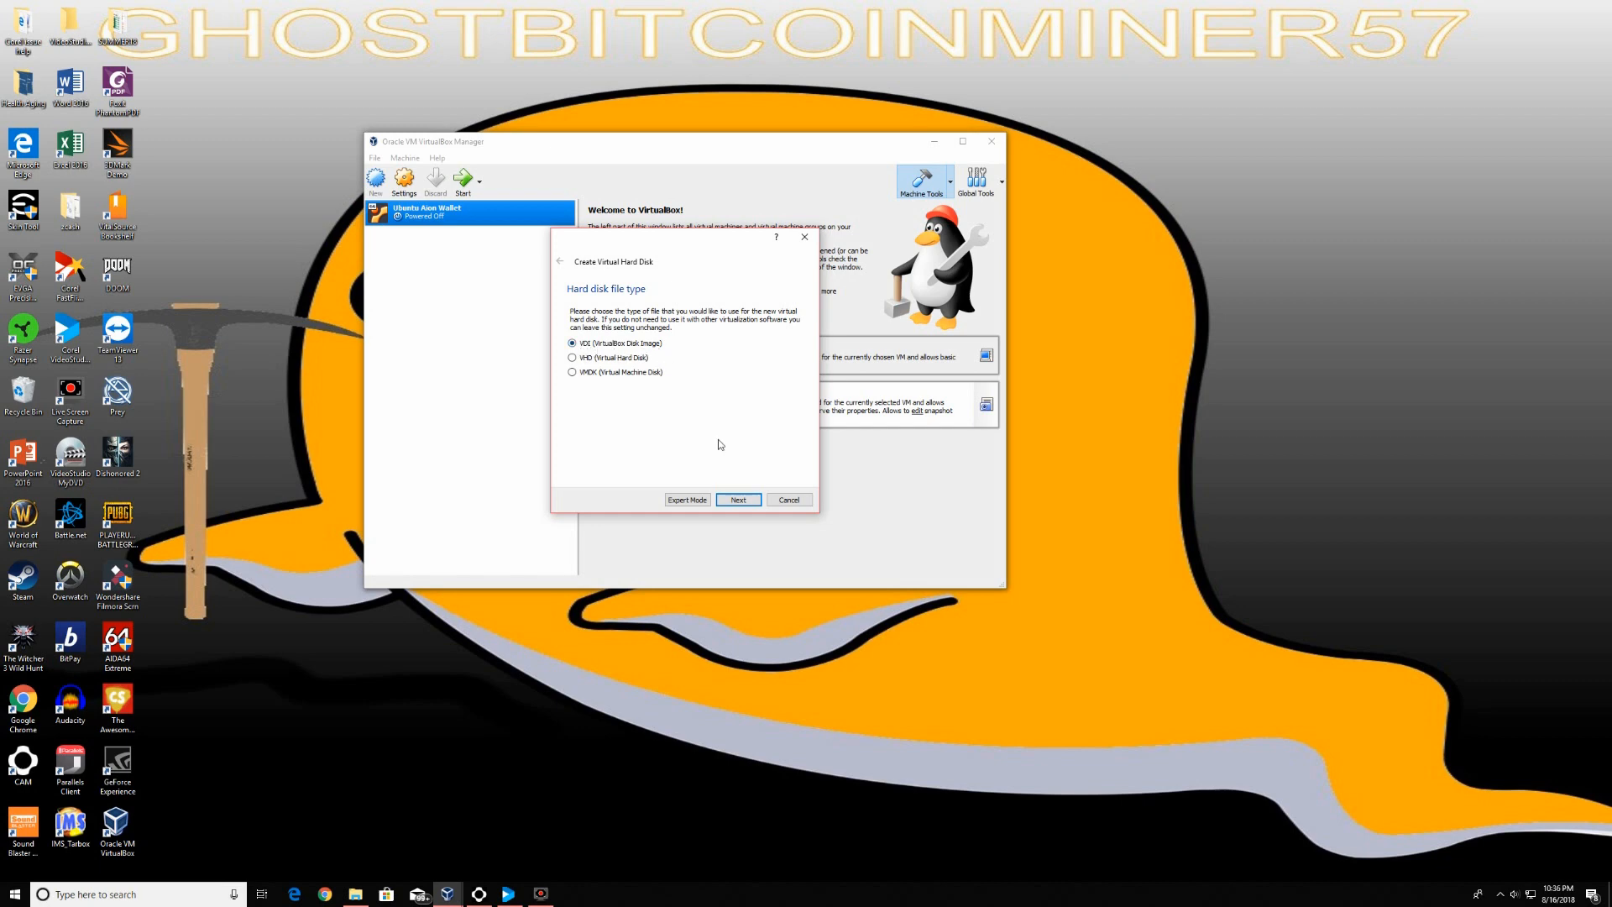
left_click(752, 501)
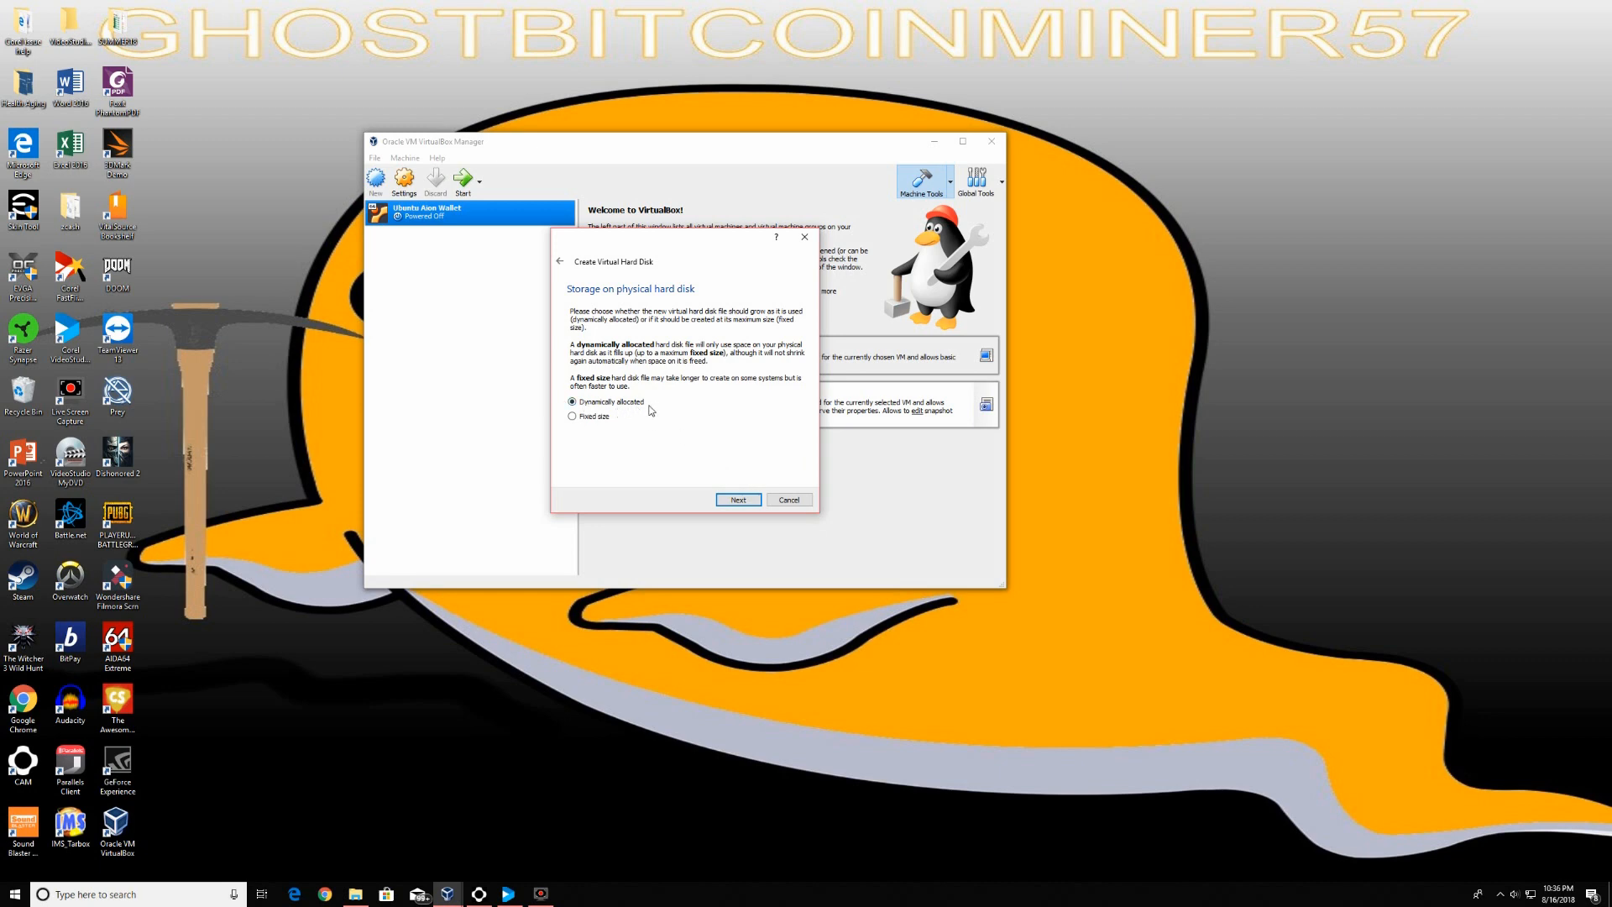
left_click(739, 500)
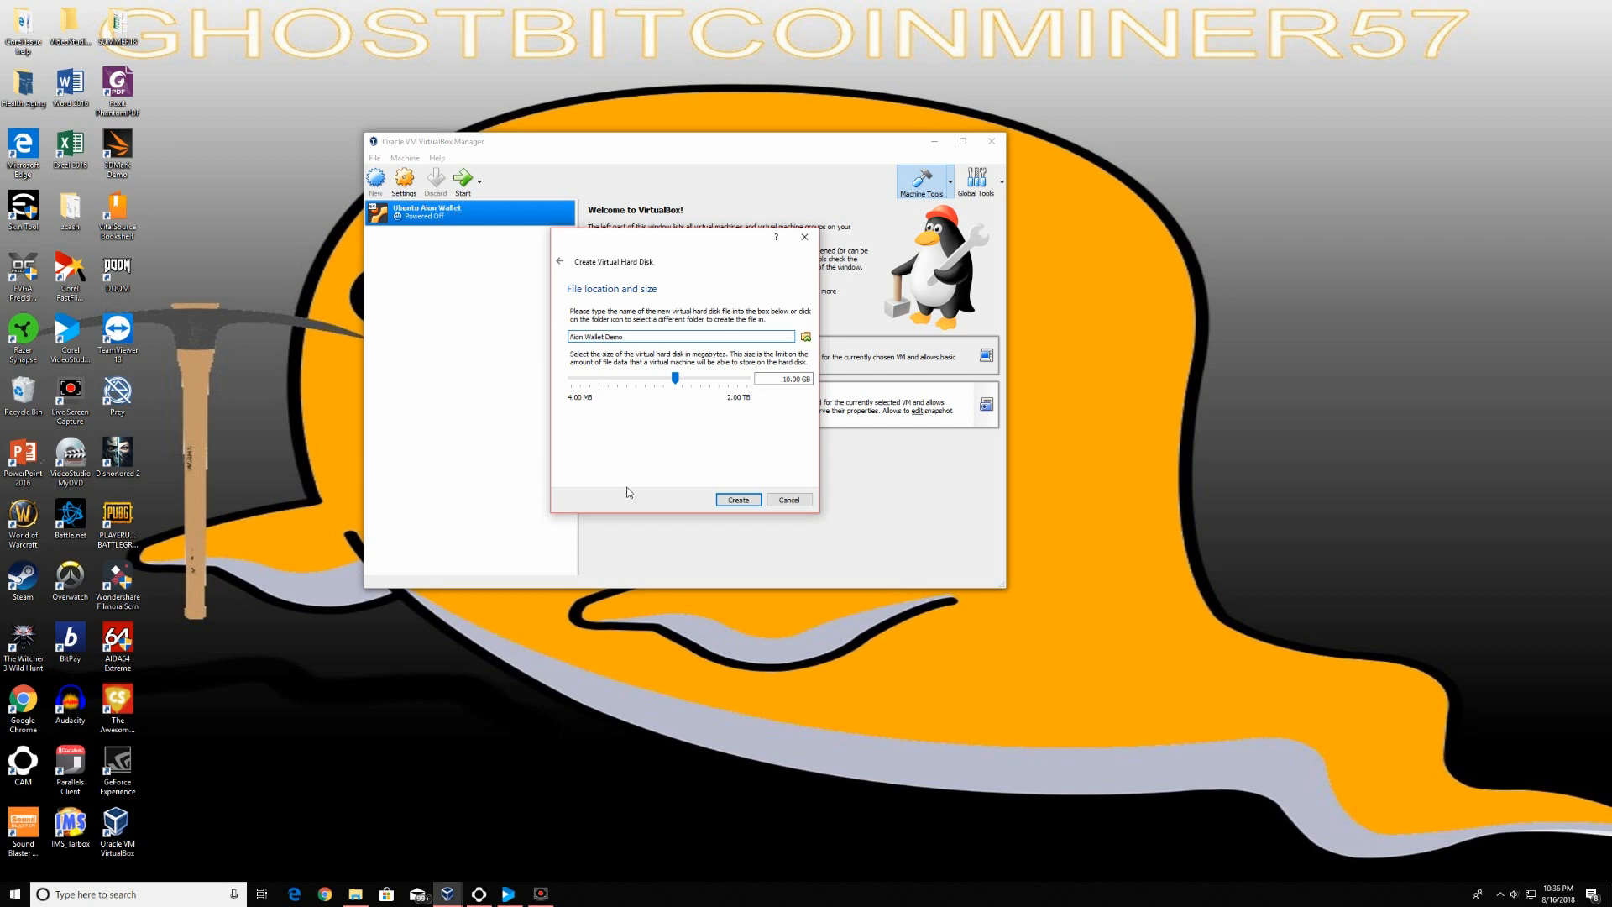
left_click(738, 500)
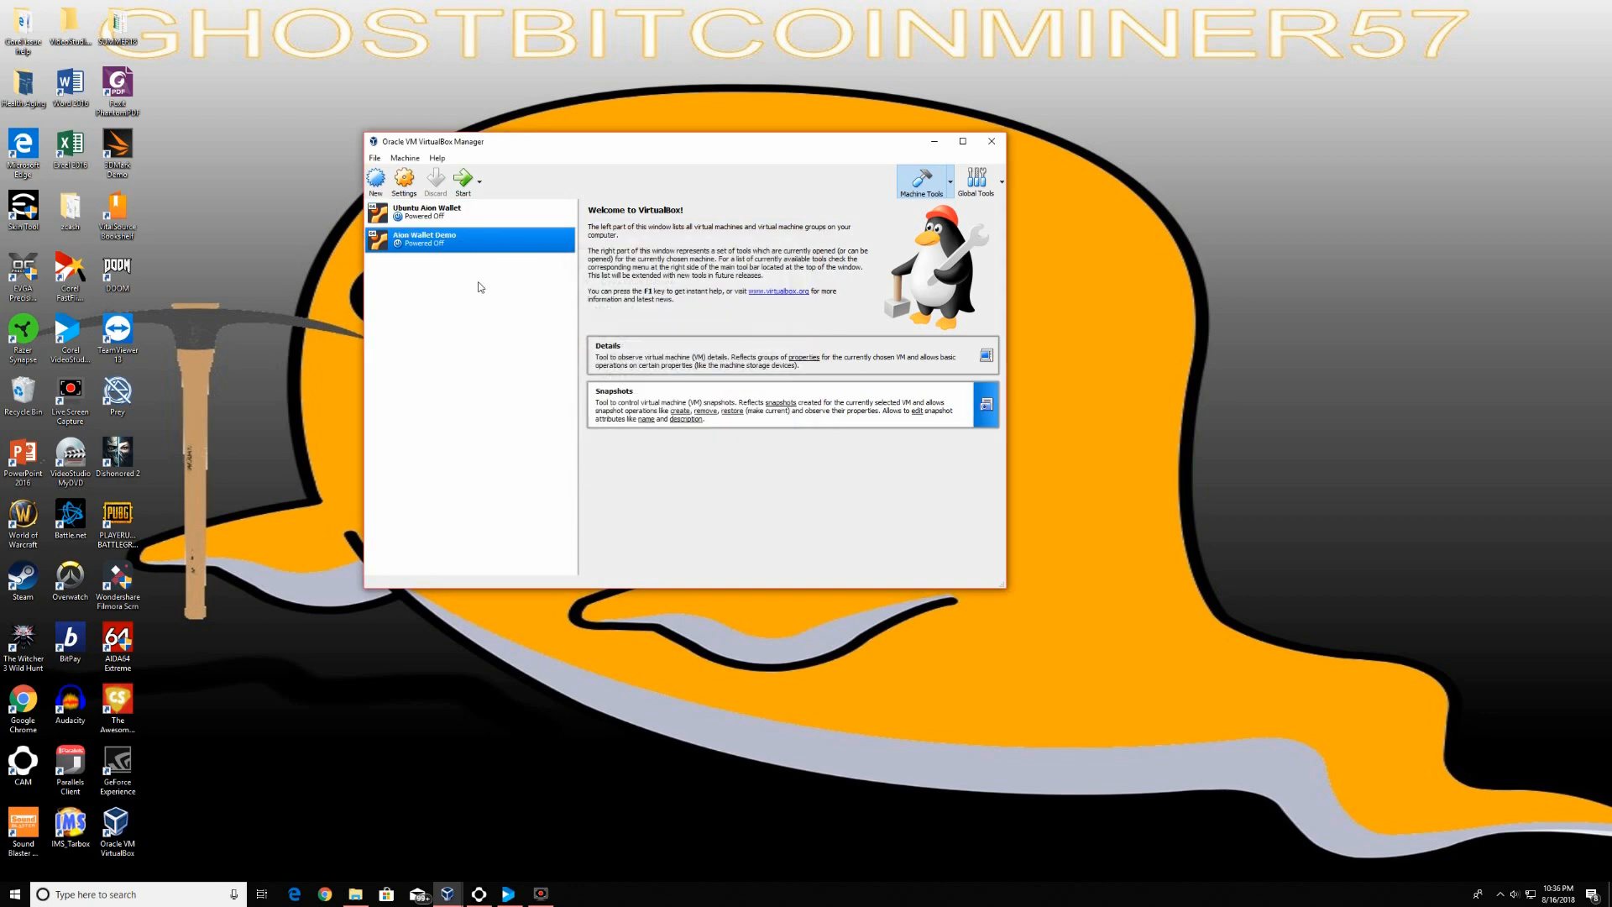
Set Aion Wallet Demo's System > Processor count to 2 and save the settings
left_click(404, 186)
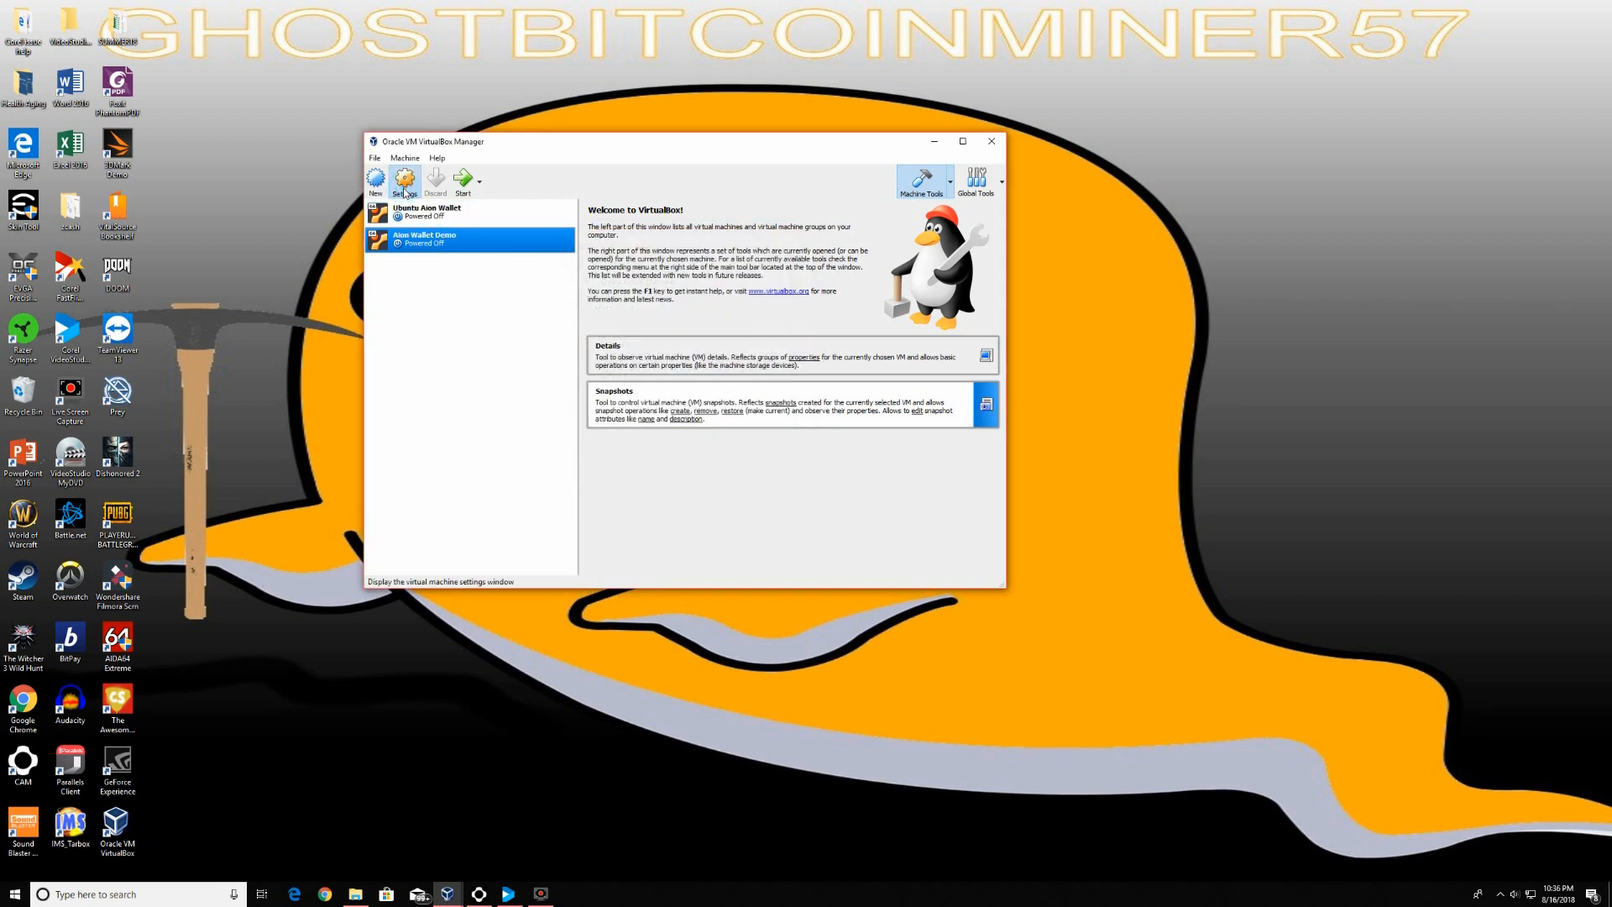
left_click(523, 266)
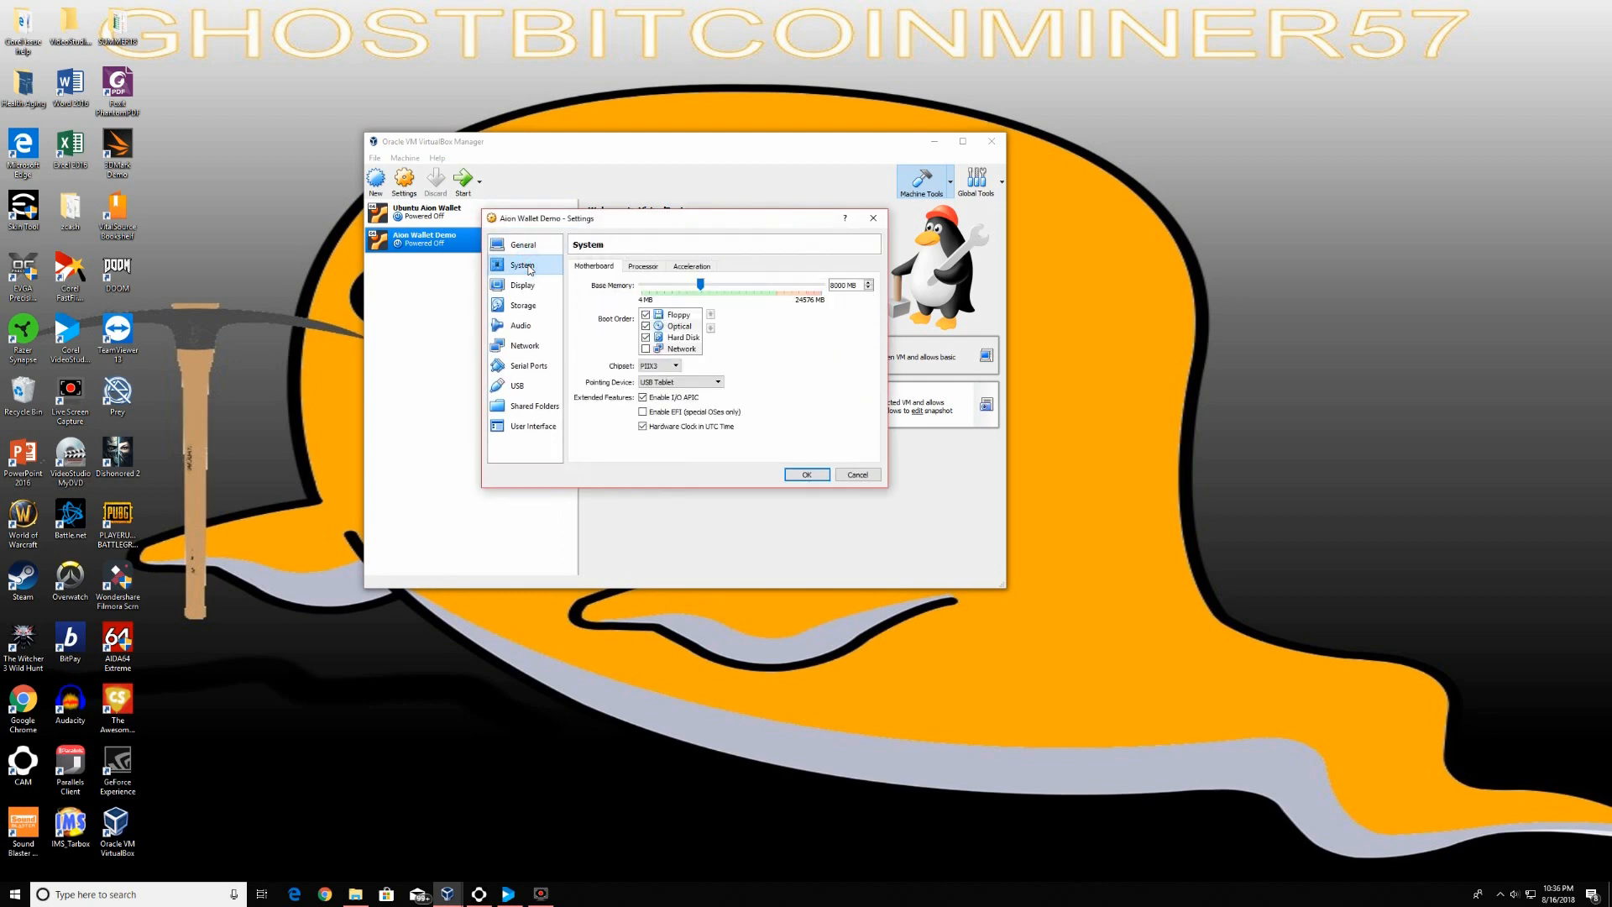
left_click(641, 267)
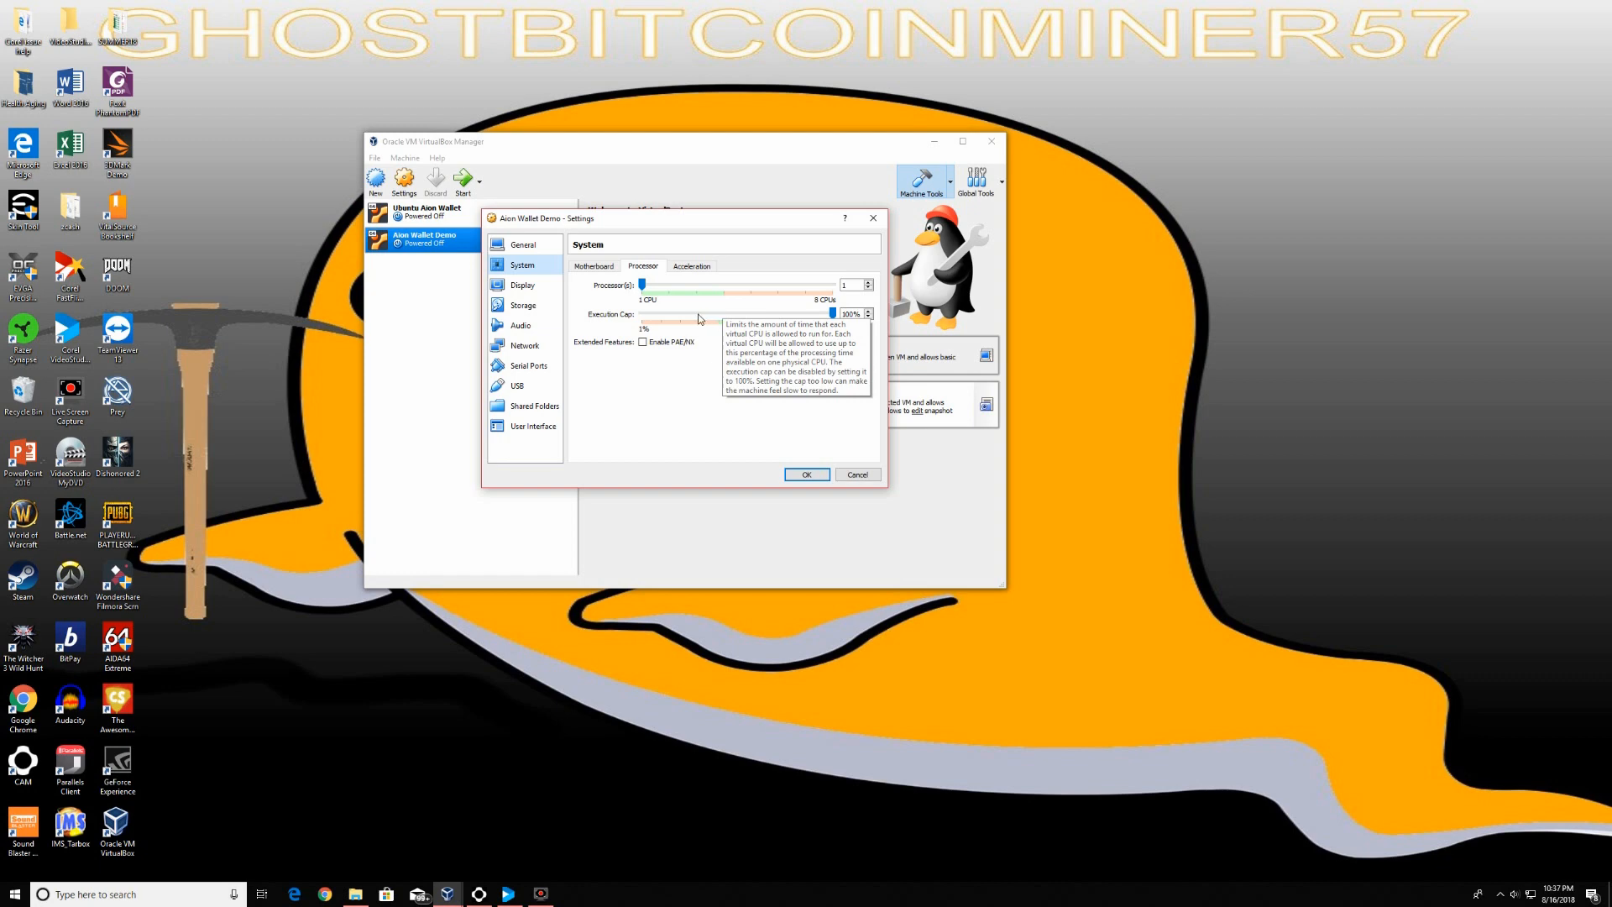
left_click_drag(643, 286, 663, 291)
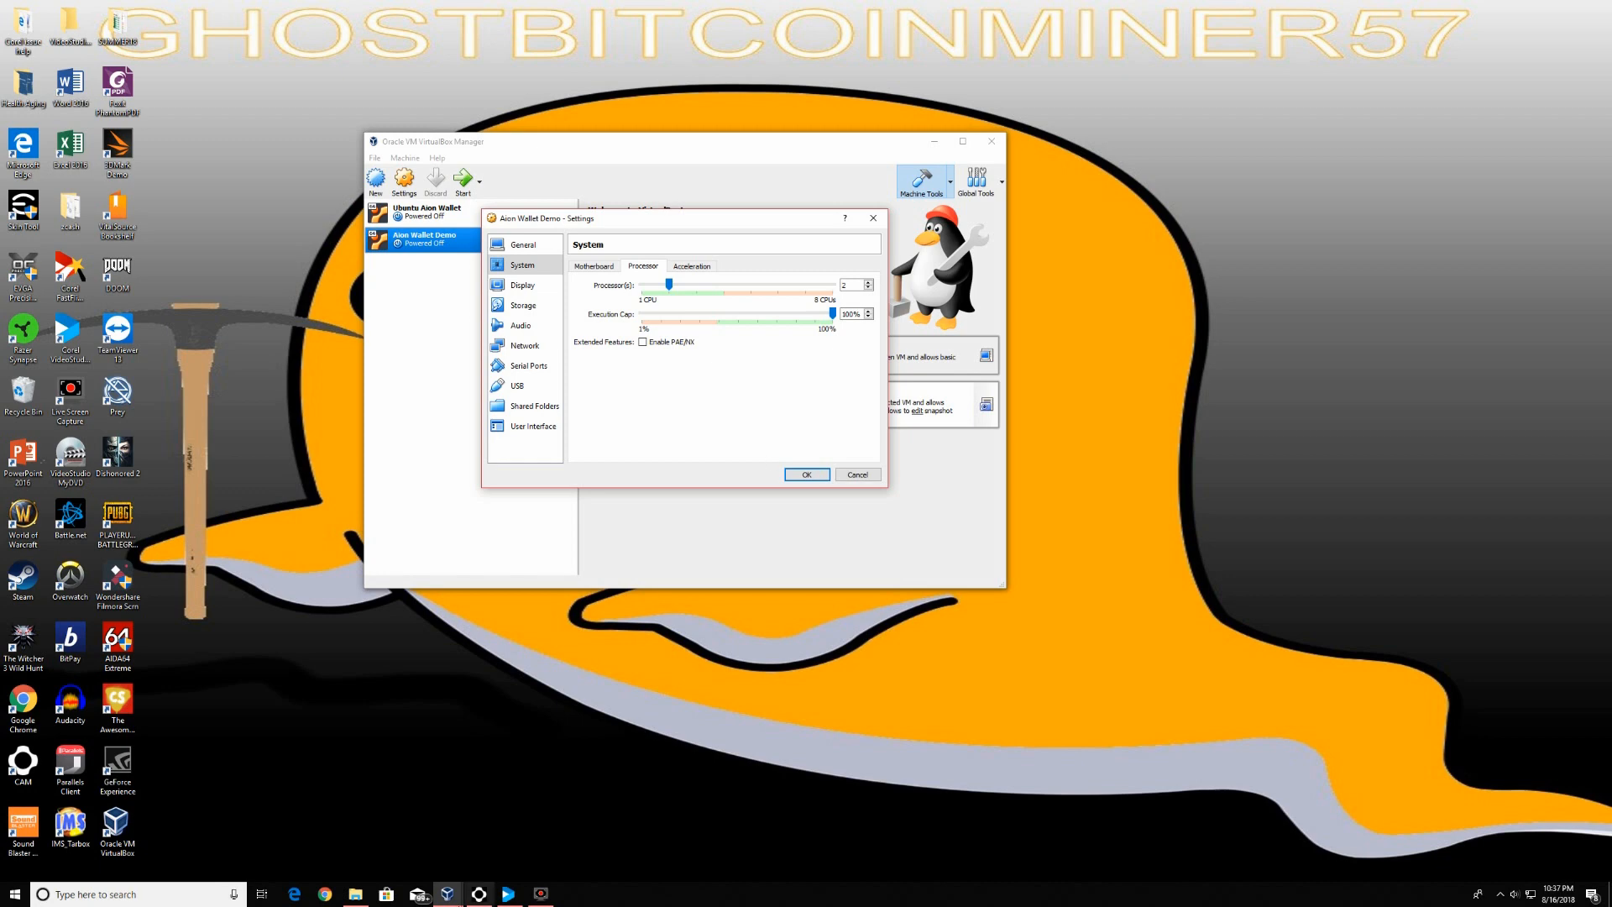
left_click(478, 893)
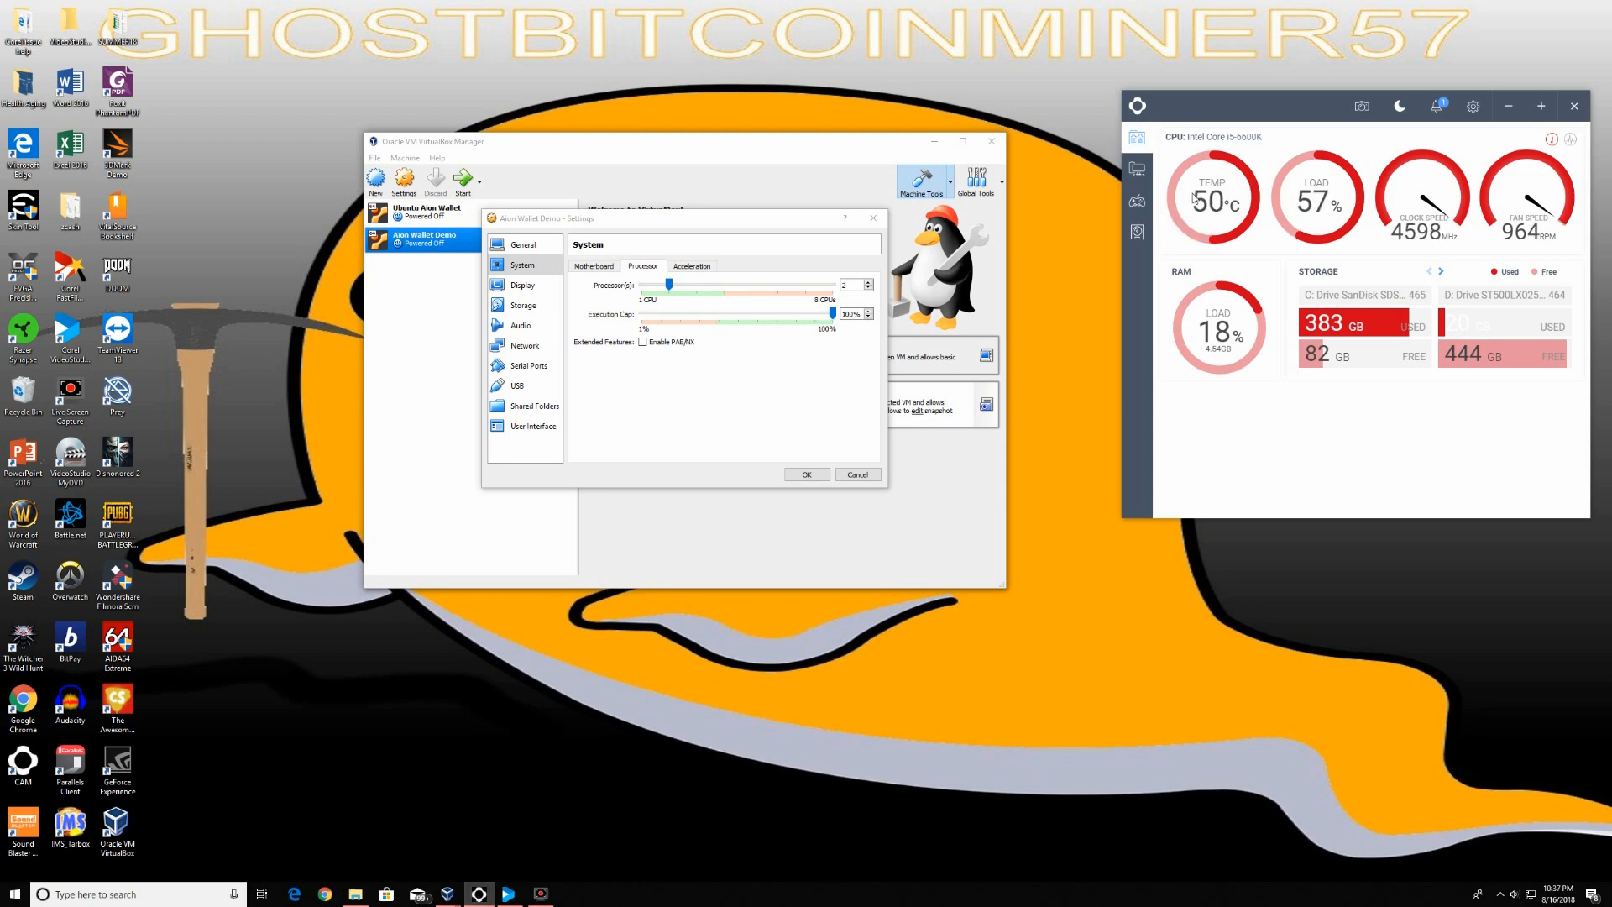
left_click(1508, 106)
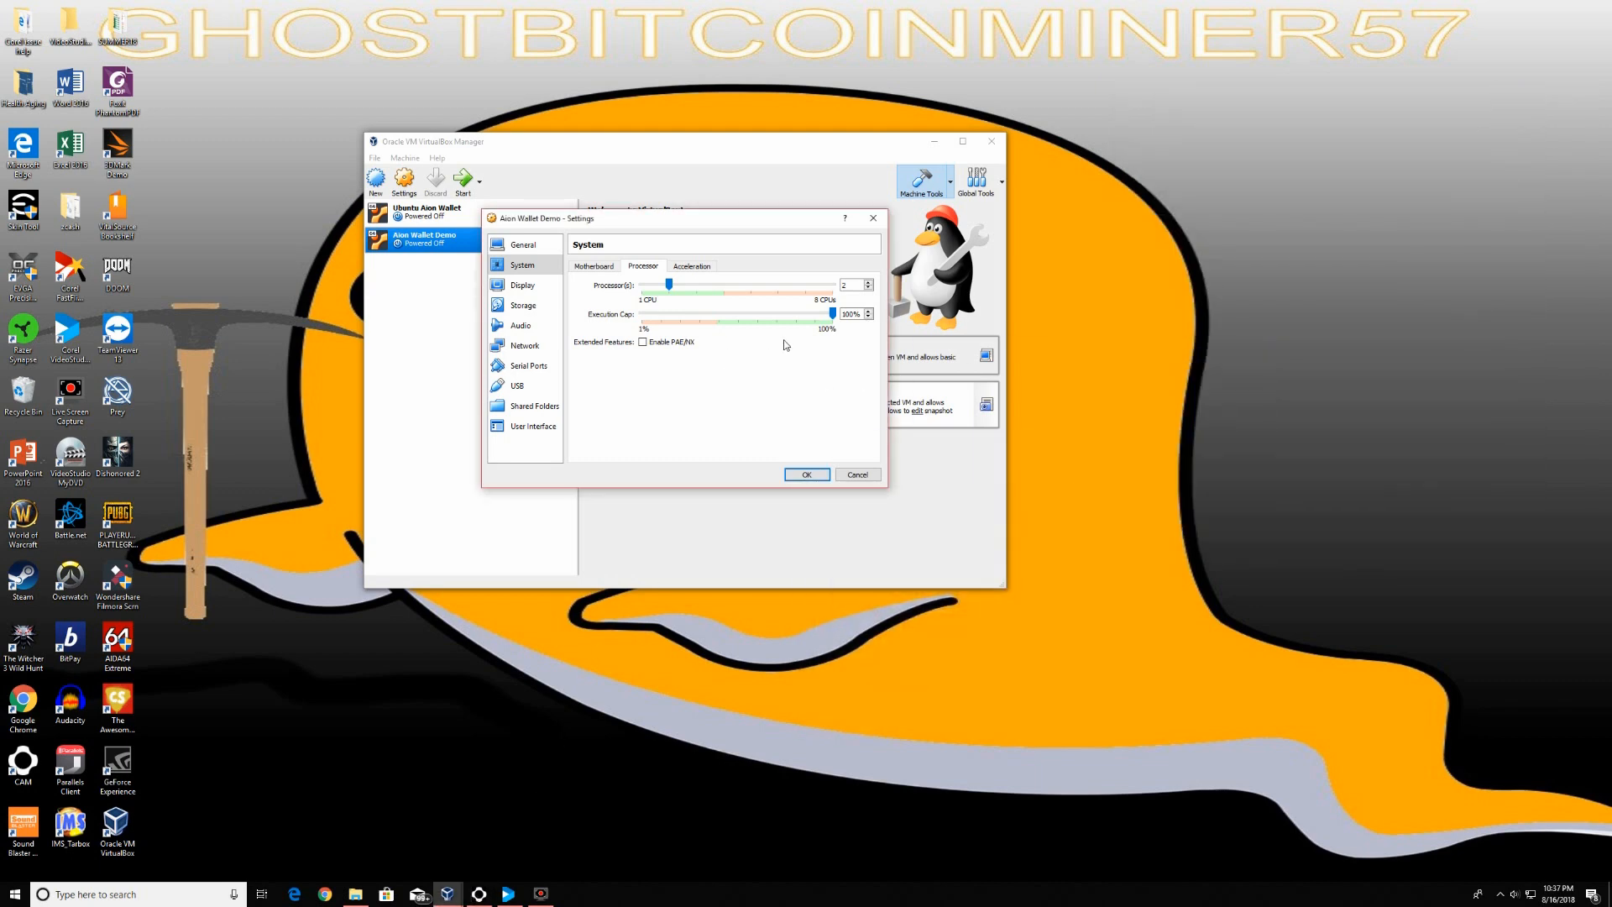
left_click(806, 474)
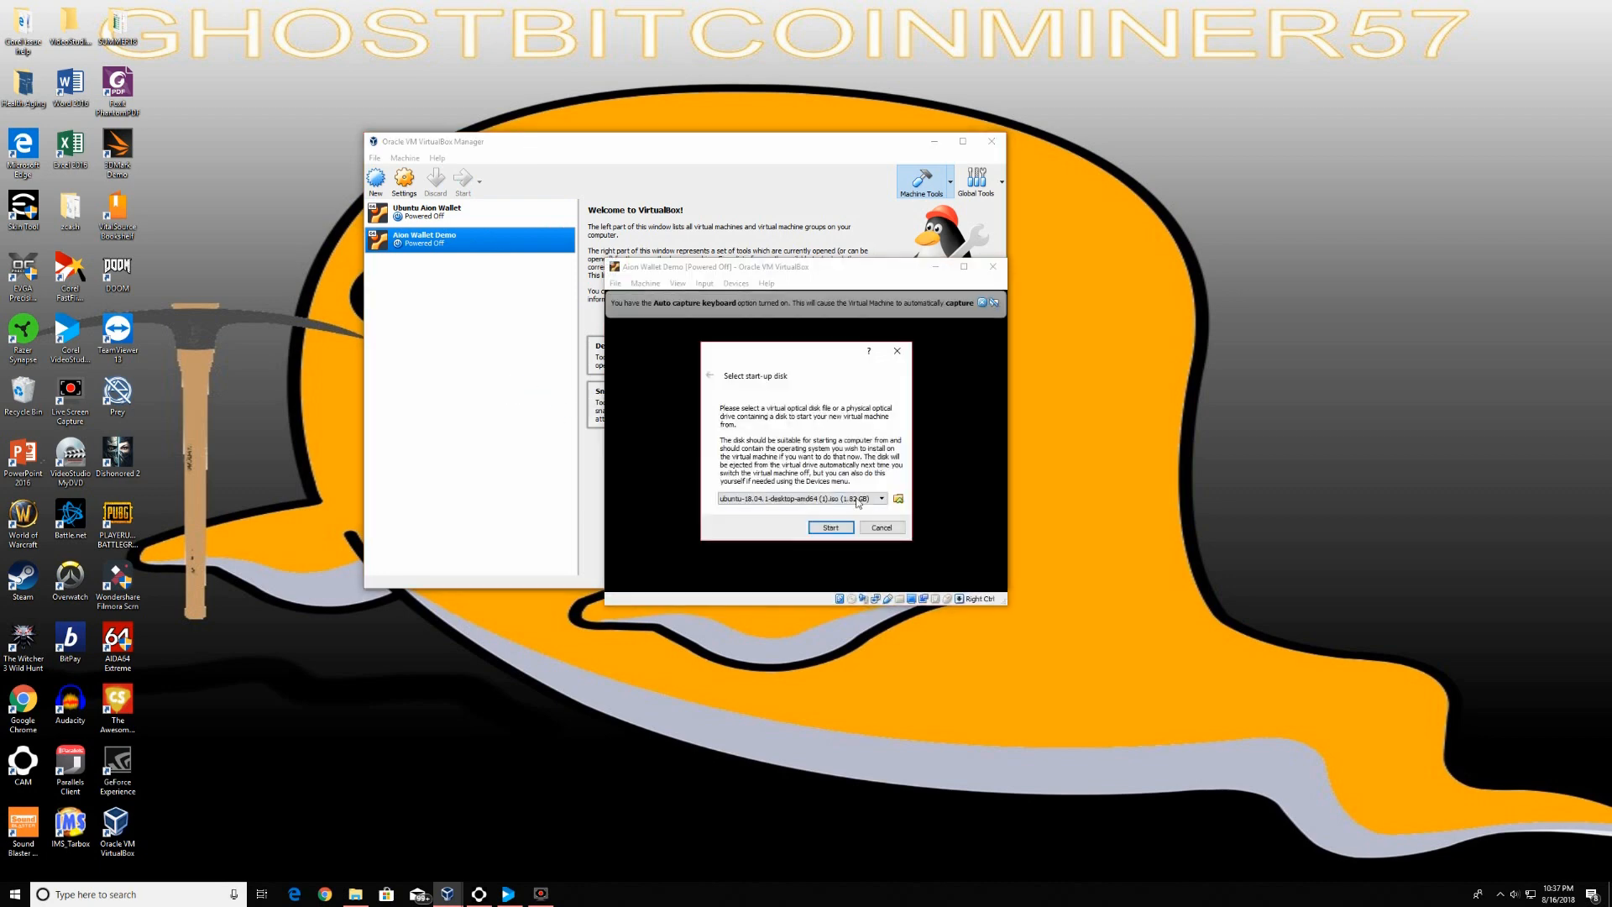
Pick ubuntu-18.04.1-desktop-amd64 (1).iso from Downloads as the start-up disk and boot the VM
left_click(897, 498)
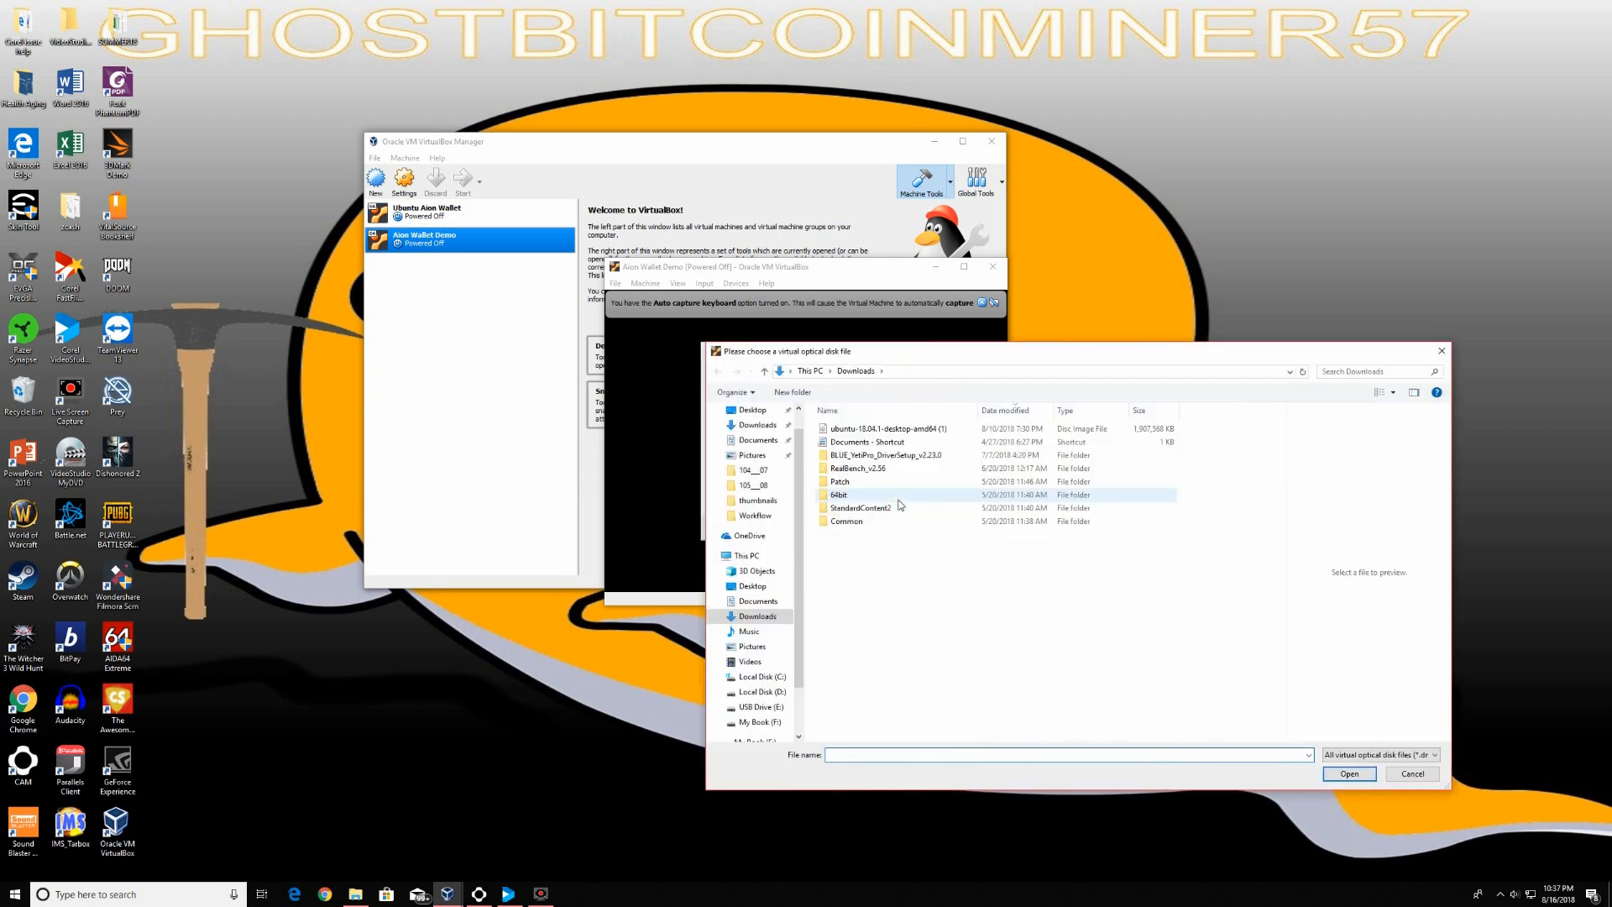
left_click(897, 430)
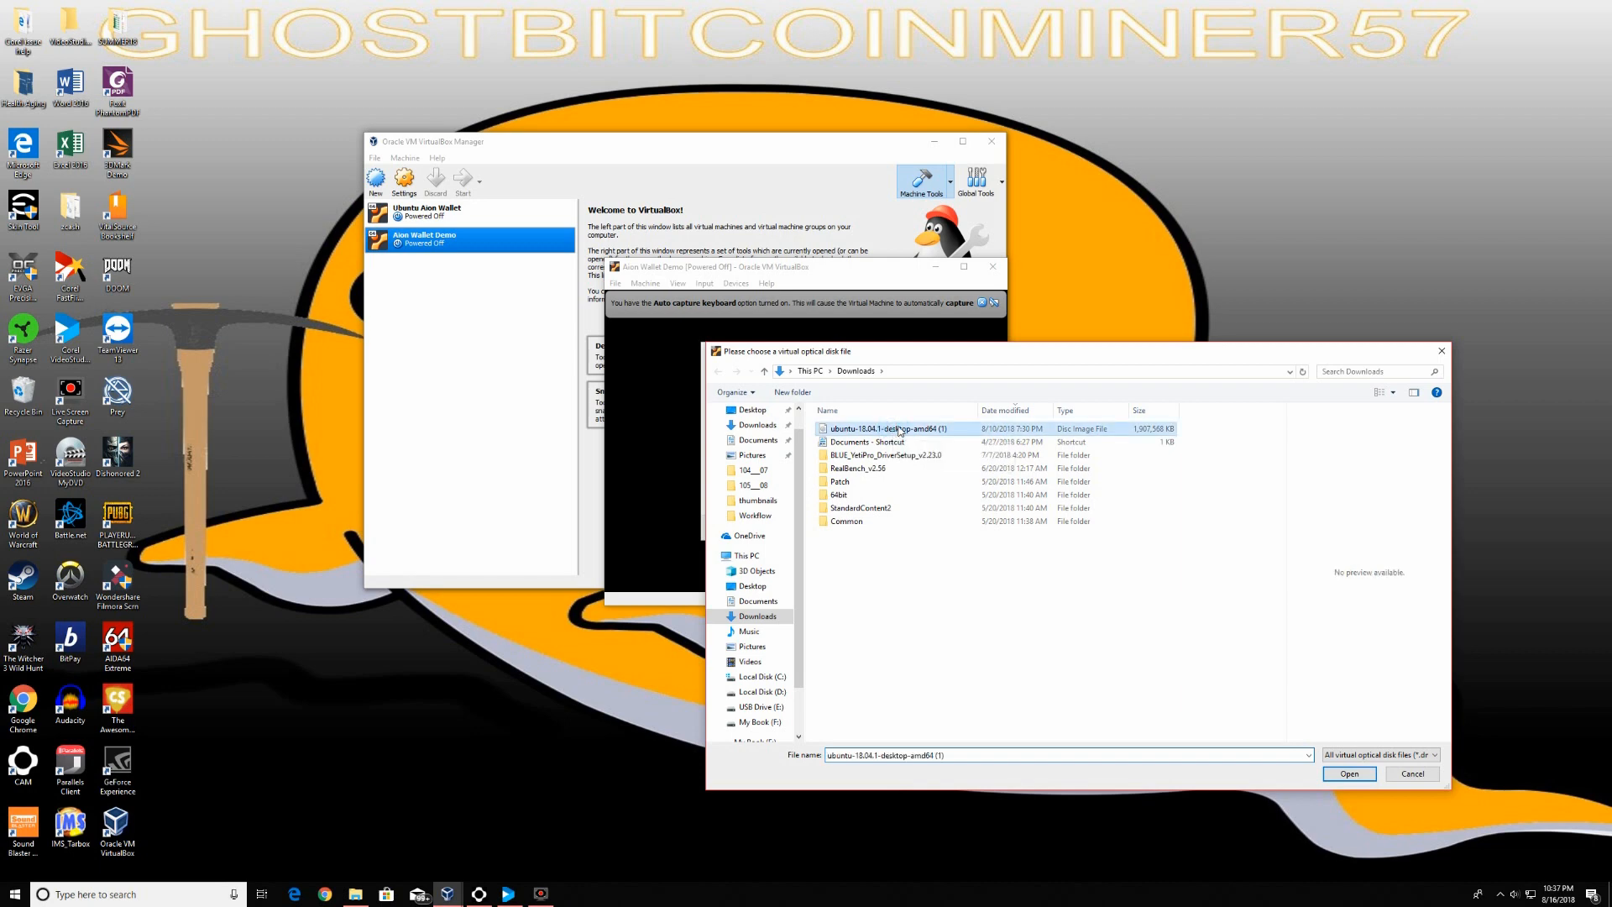
double_click(898, 430)
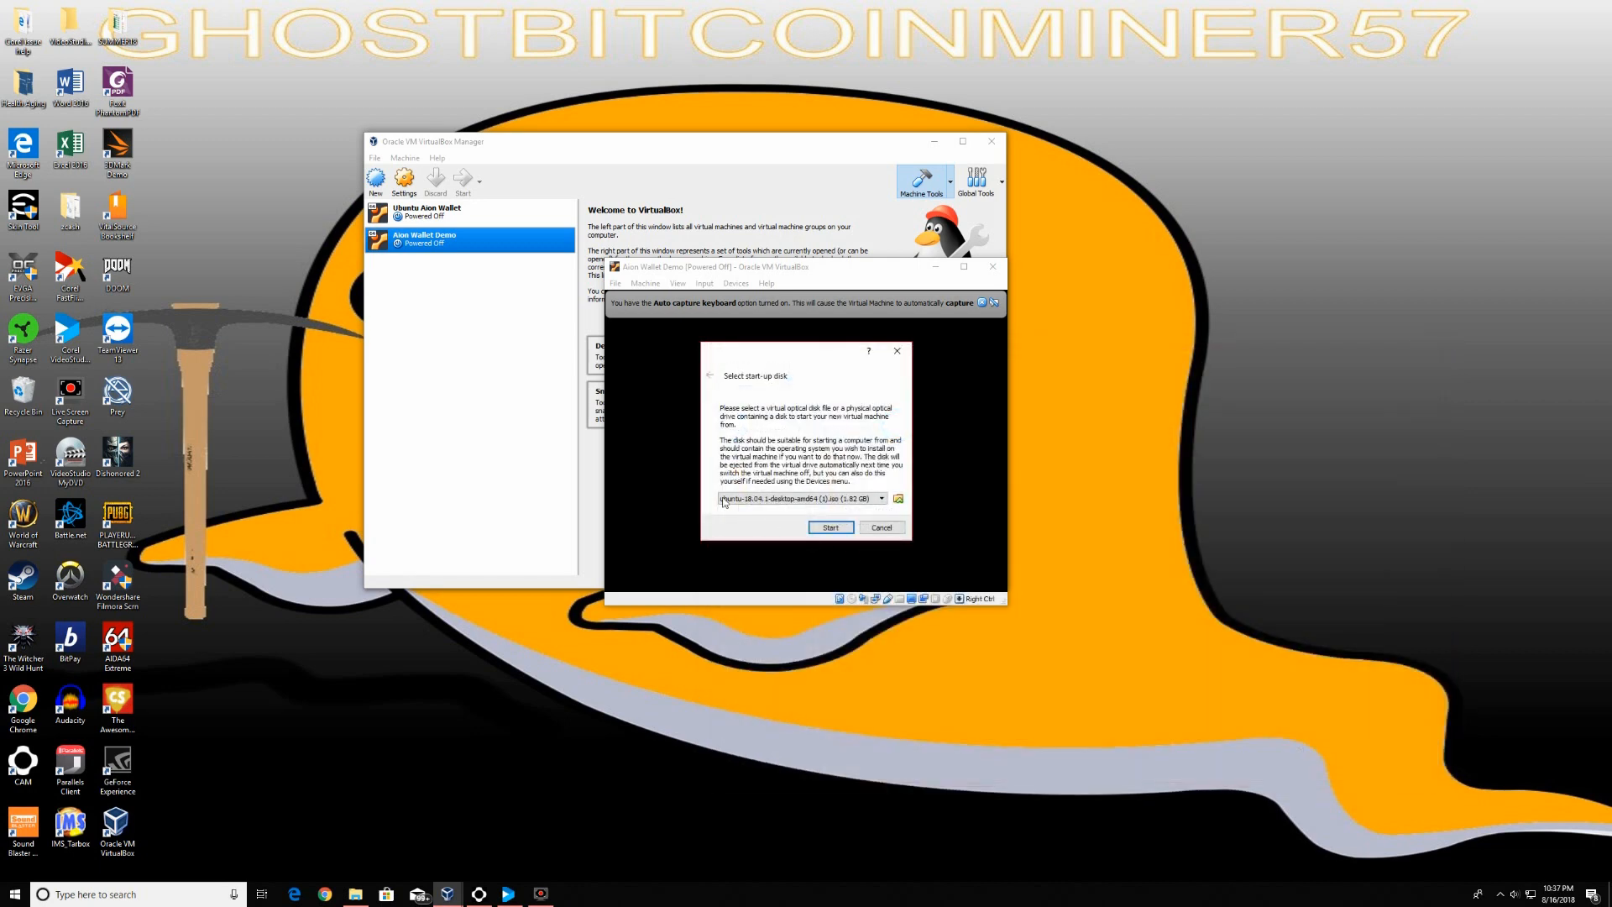
left_click(839, 528)
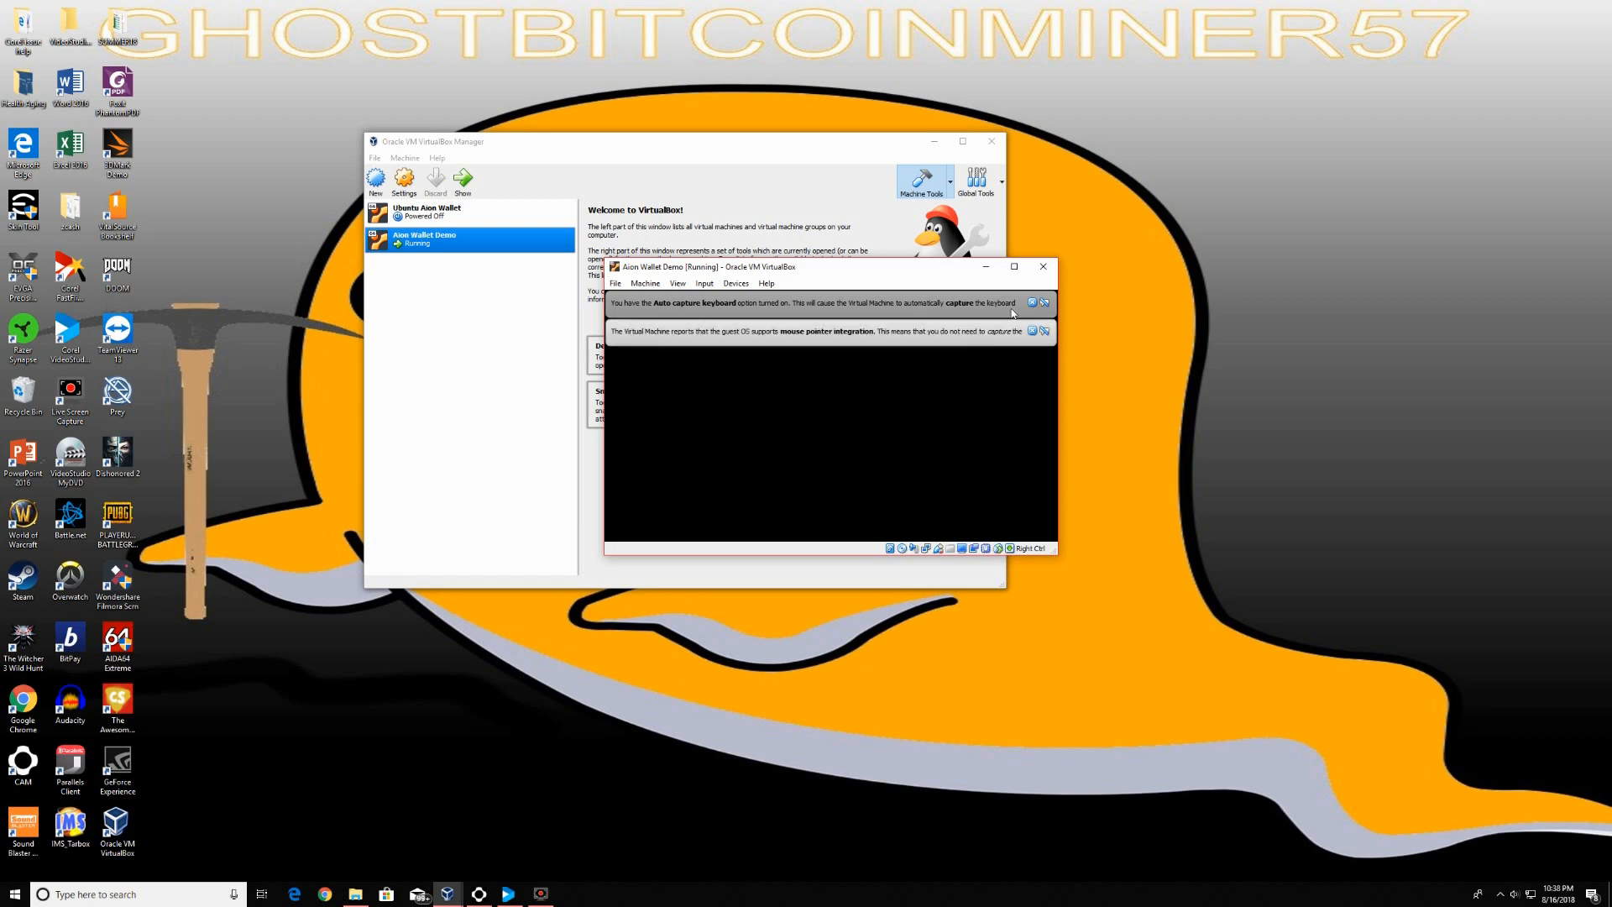
Maximize the Aion Wallet Demo VM window so the guest display fills the screen
left_click(1014, 267)
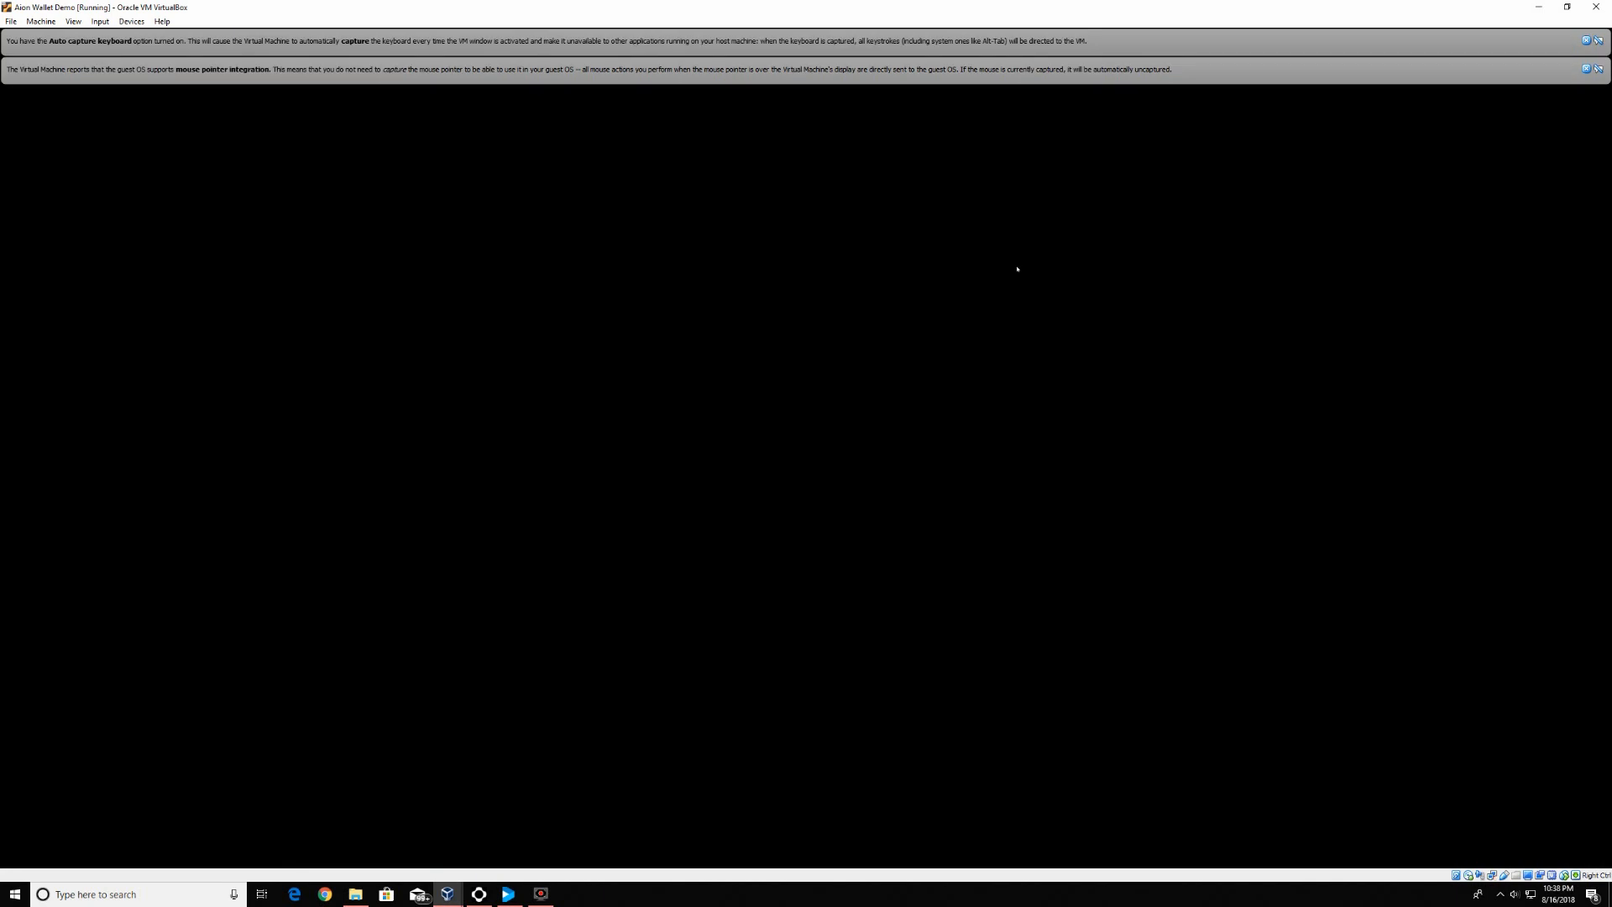
Dismiss the VirtualBox notices and proceed with English, English (US) keyboard and normal installation
left_click(1587, 69)
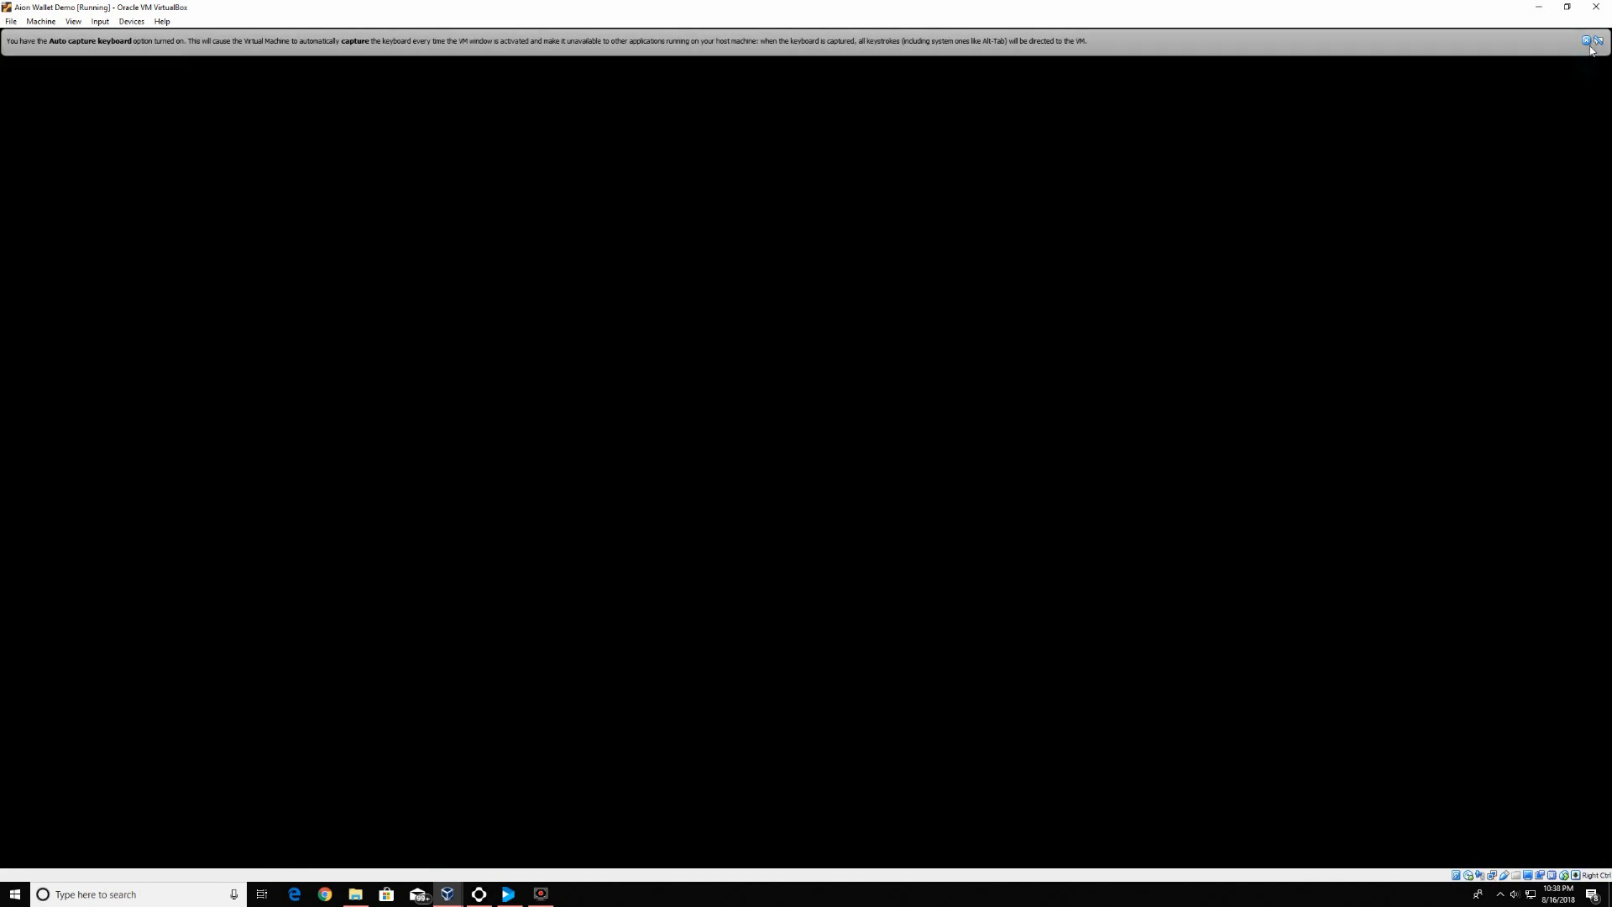
left_click(1586, 41)
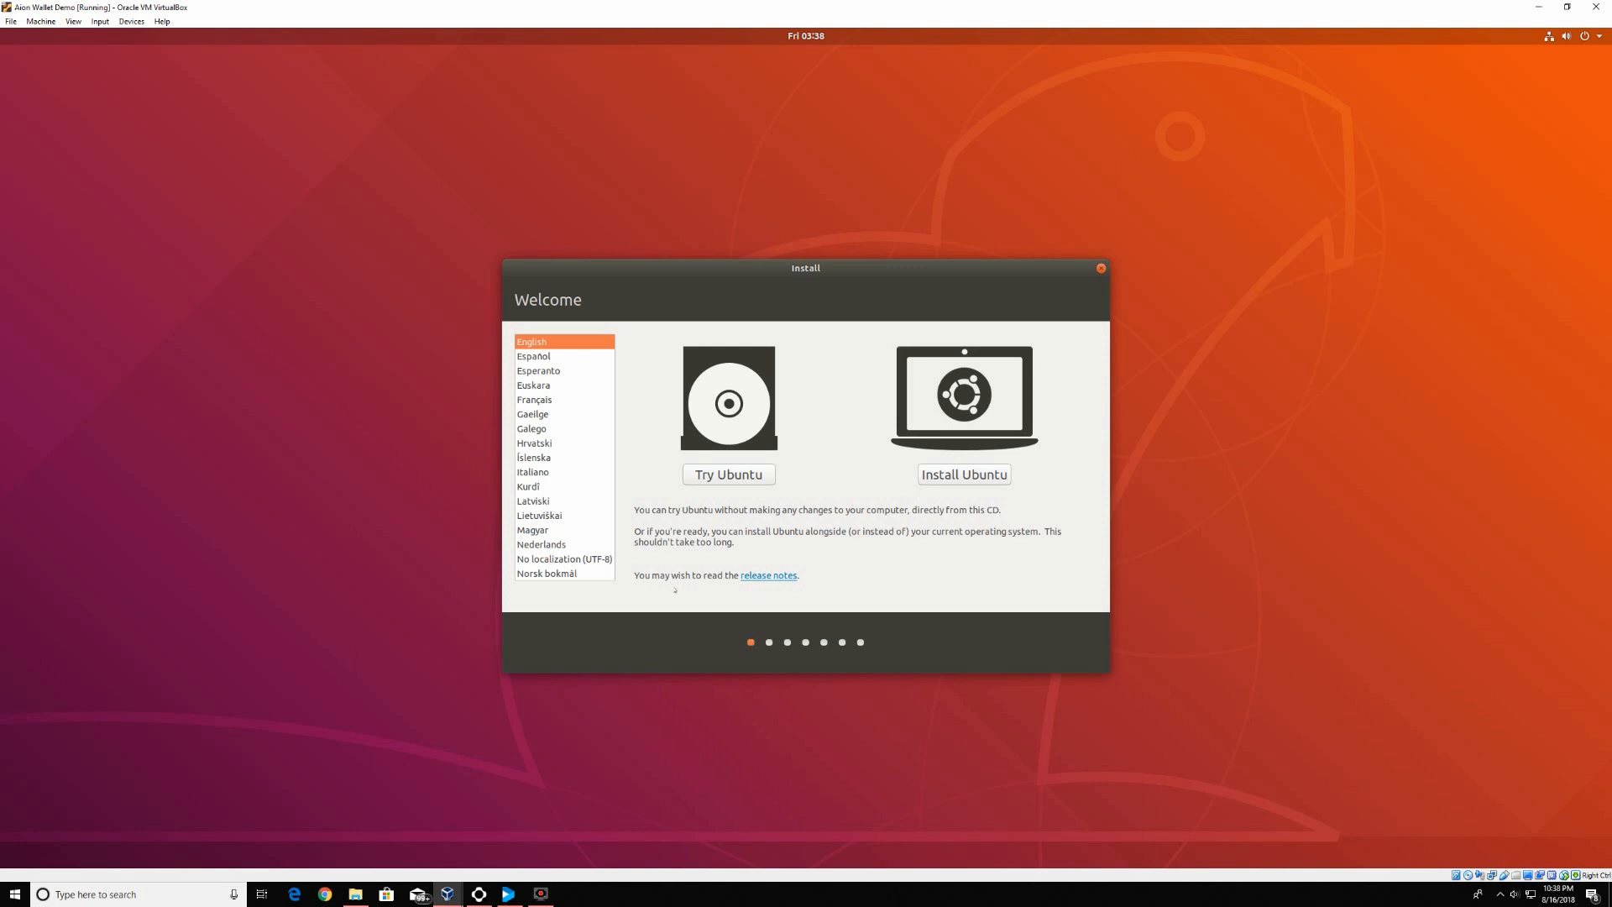
left_click(581, 343)
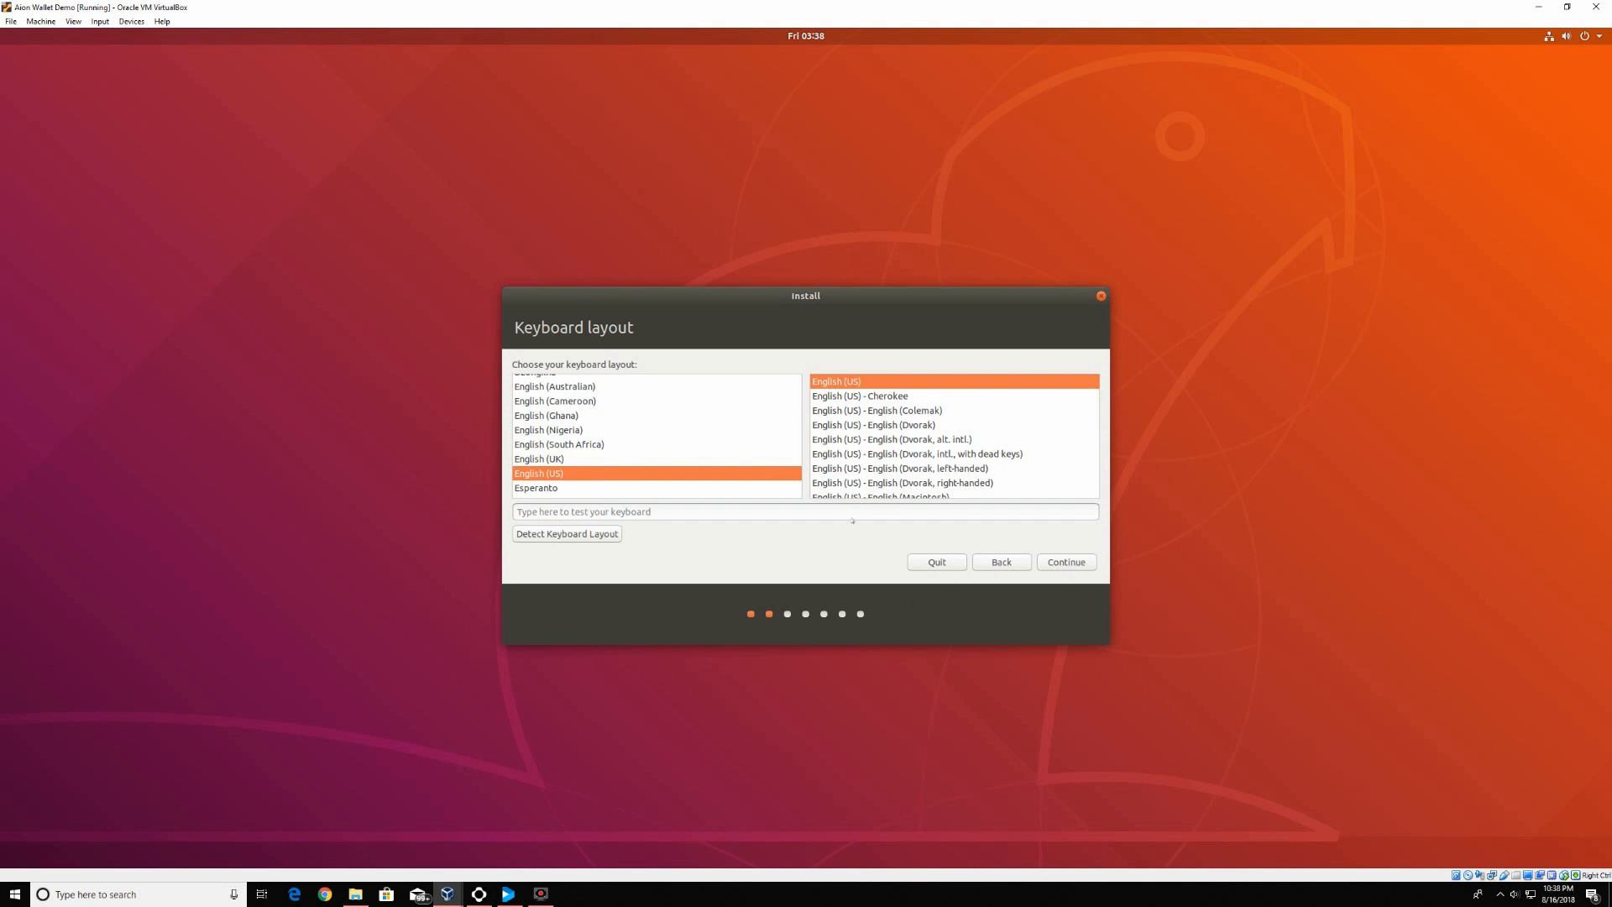
left_click(1049, 558)
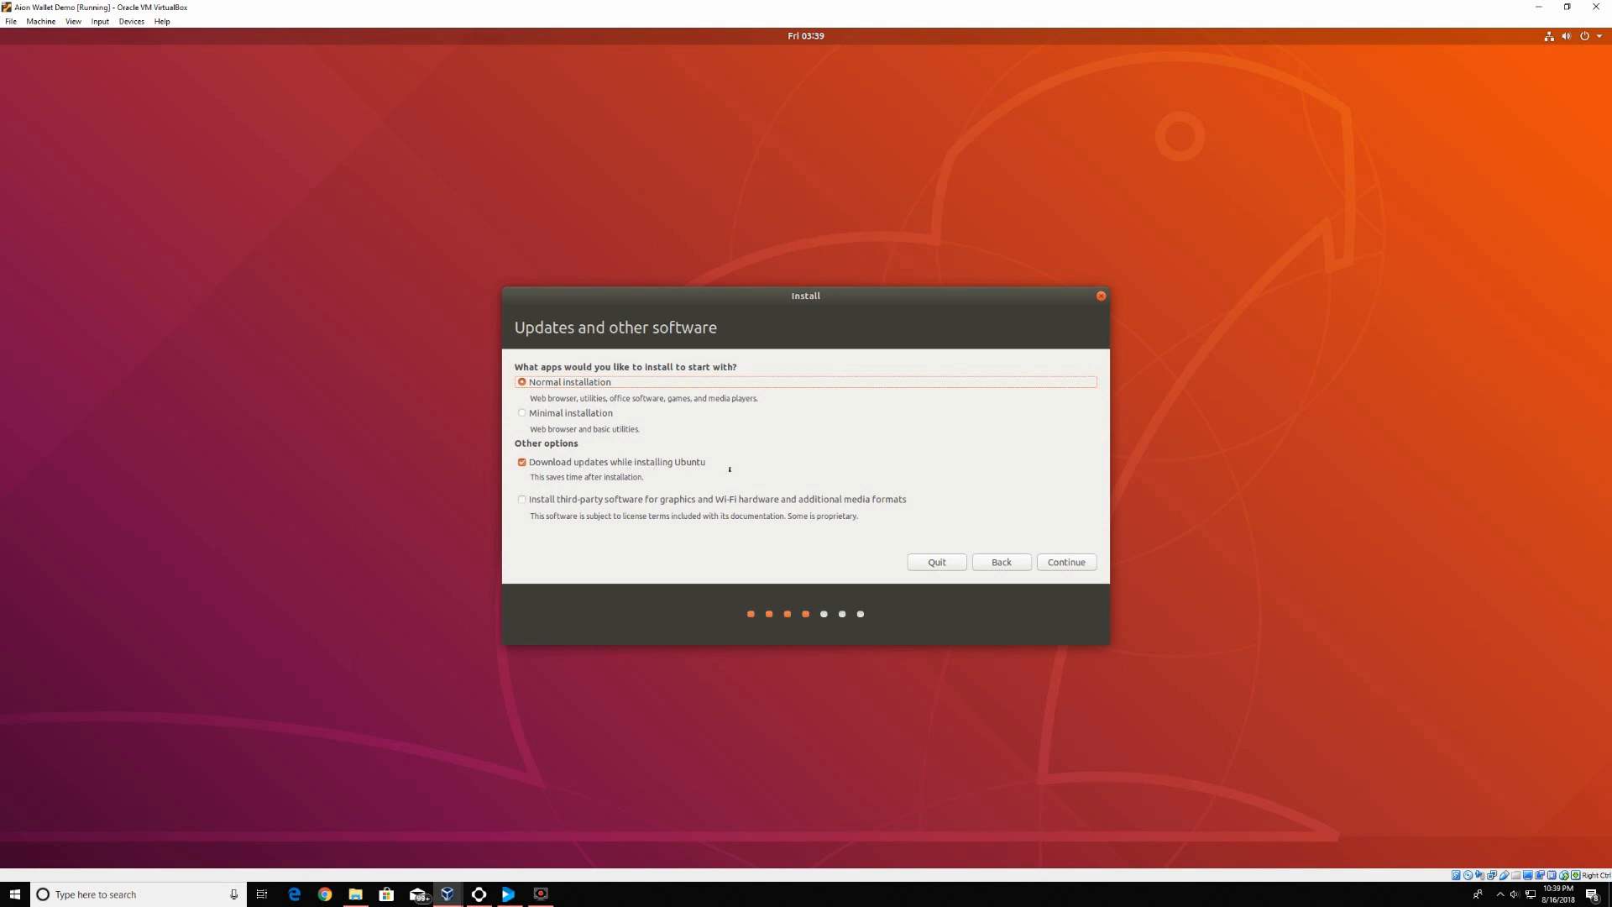
left_click(1077, 562)
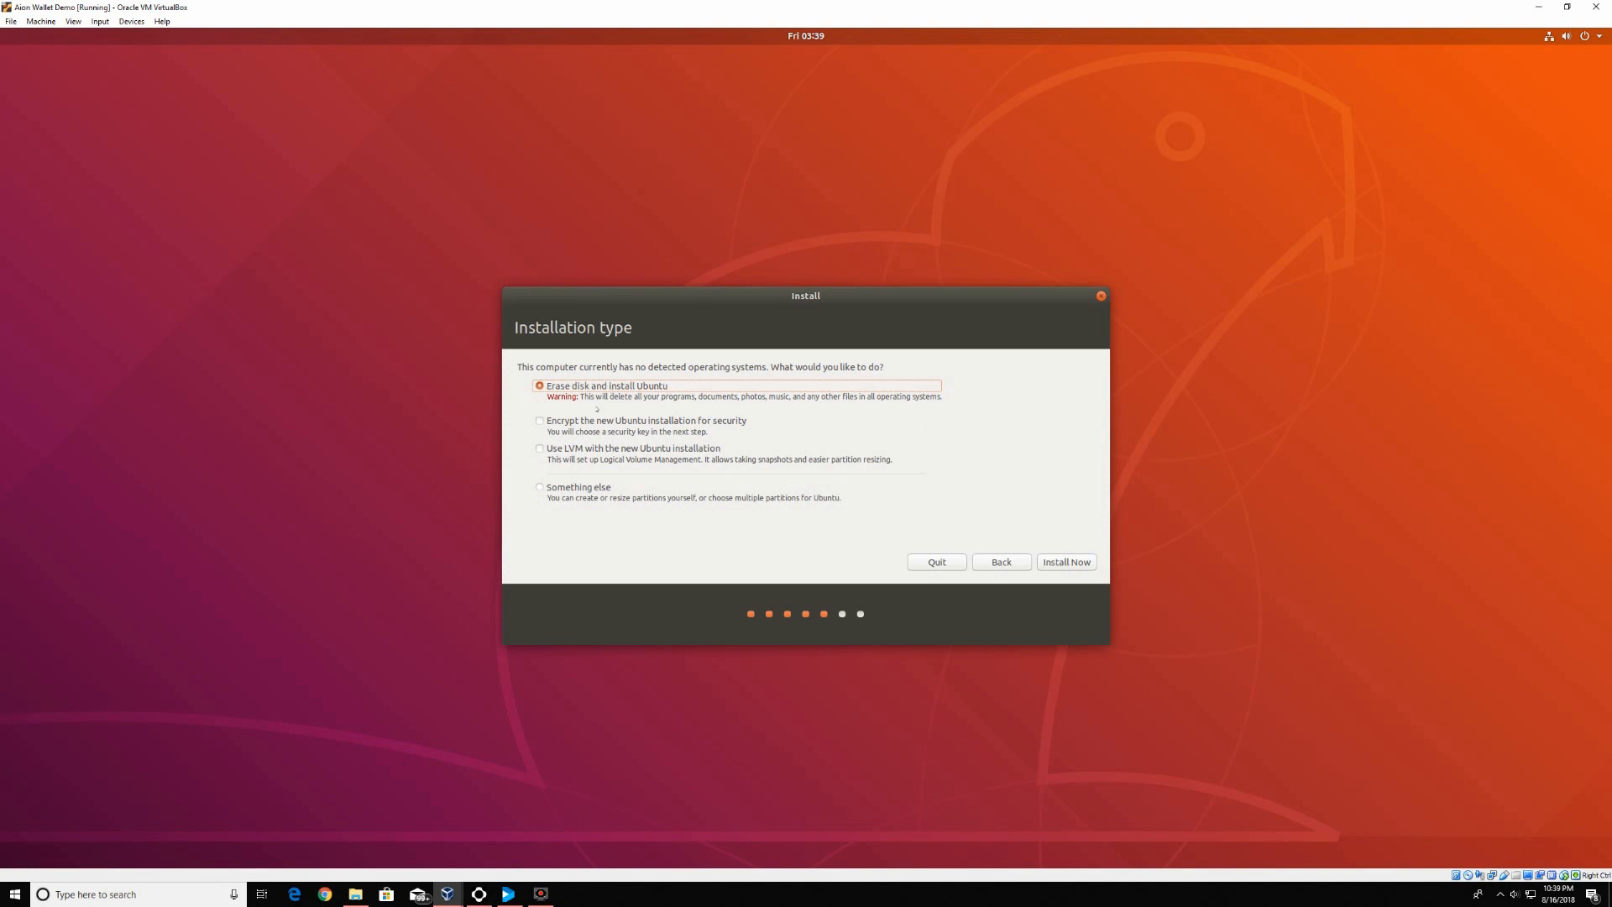
Confirm erasing the disk to install Ubuntu, and set the location to Chicago on the map
left_click(1065, 563)
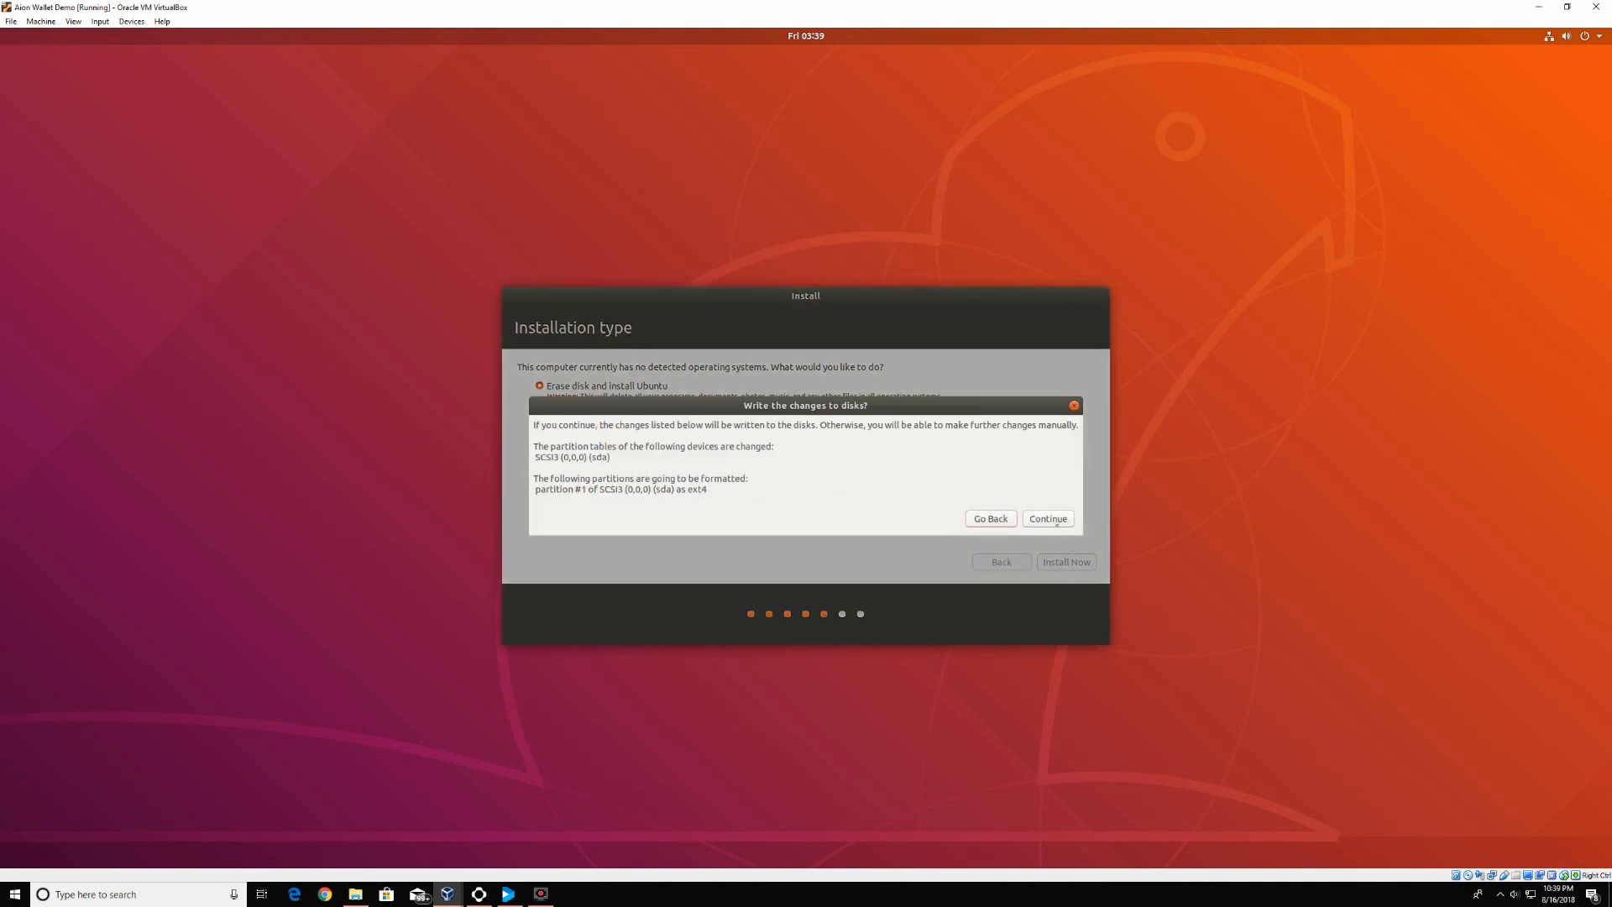
left_click(1055, 520)
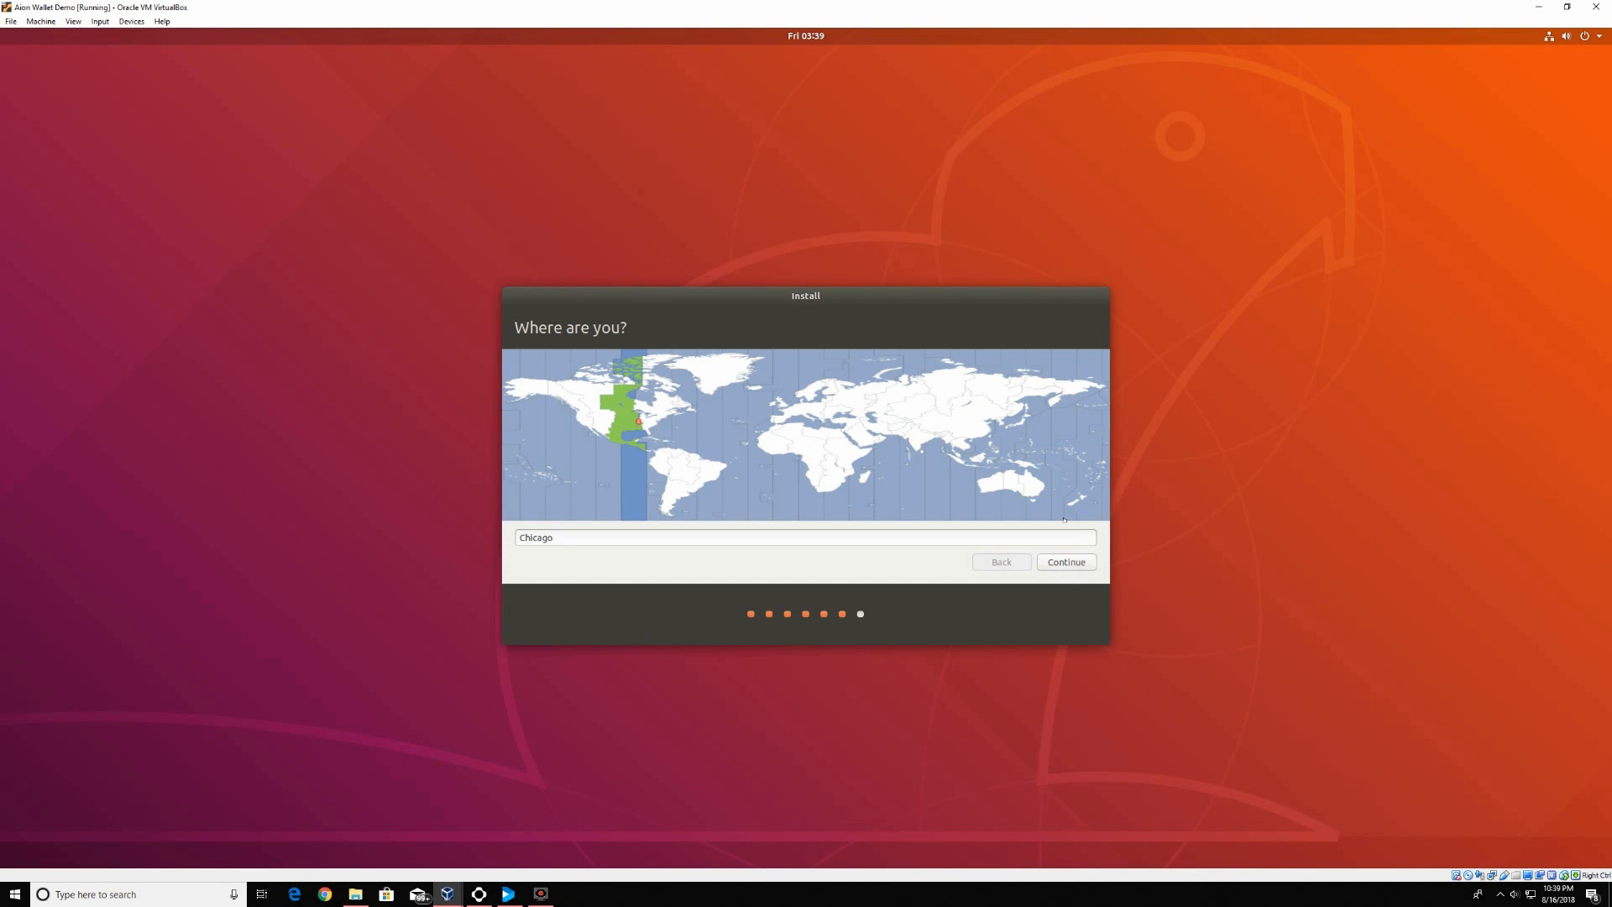
left_click(603, 417)
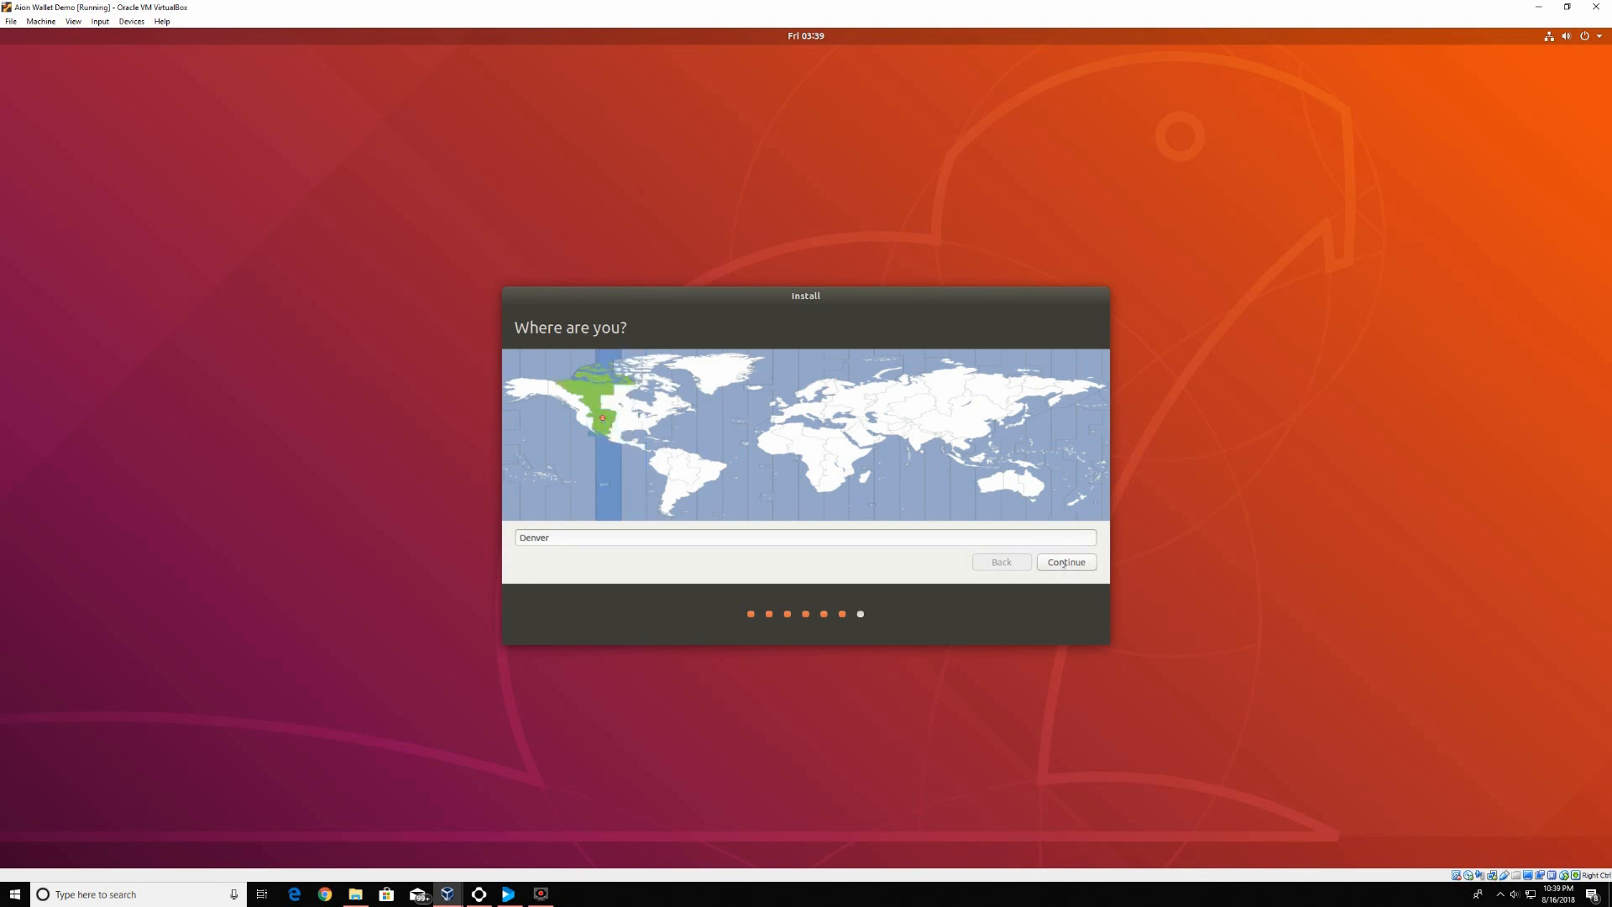
left_click(615, 413)
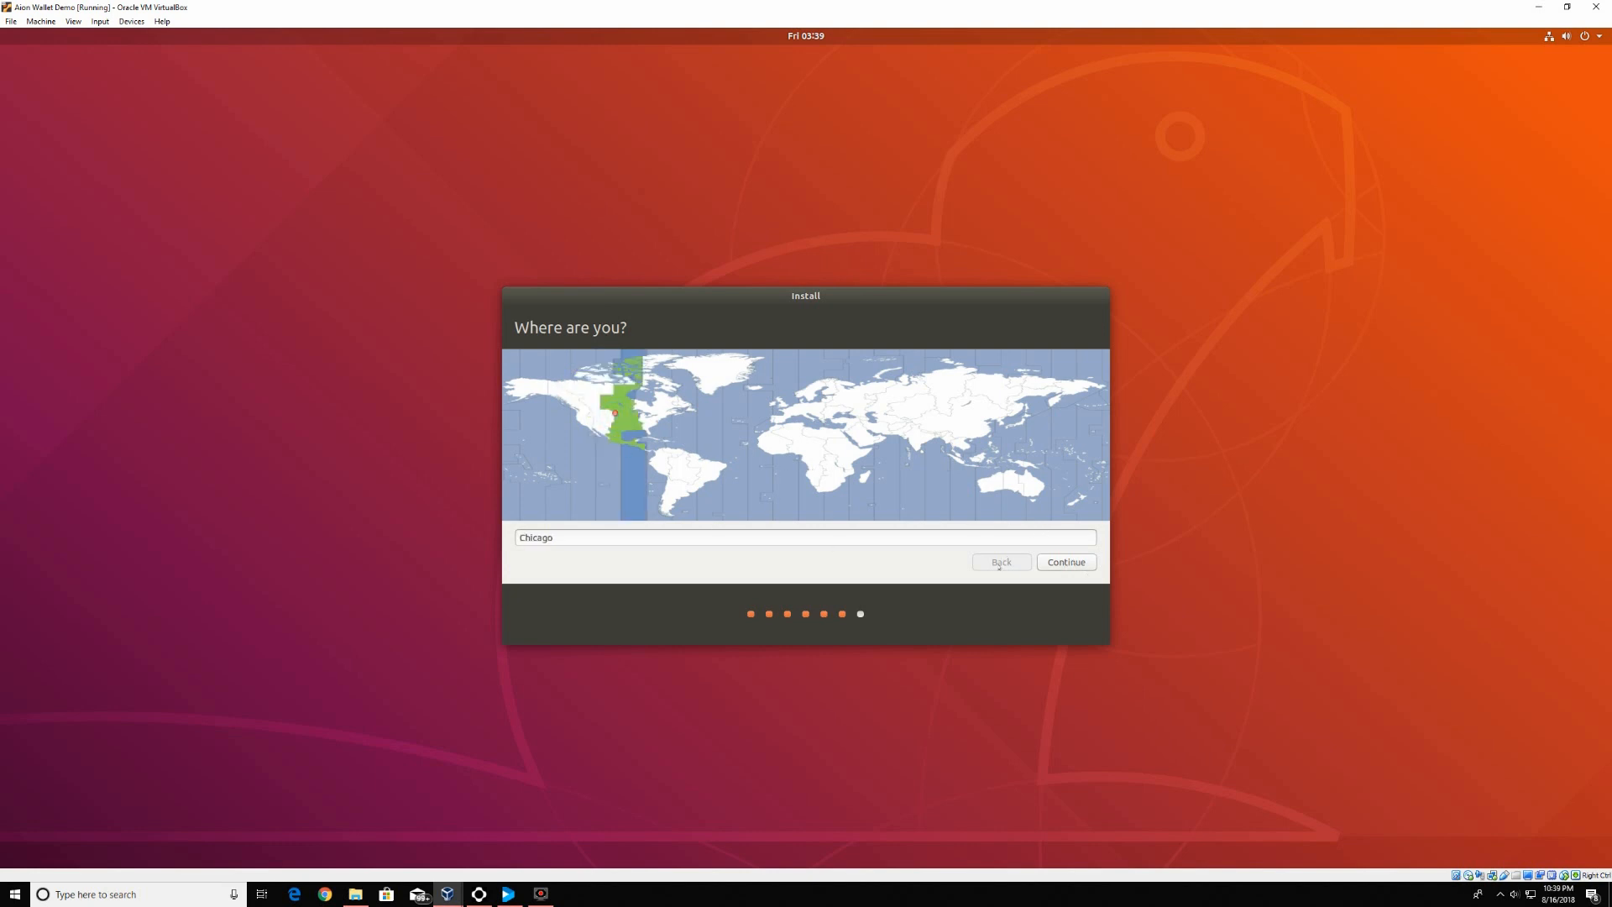
left_click(1066, 562)
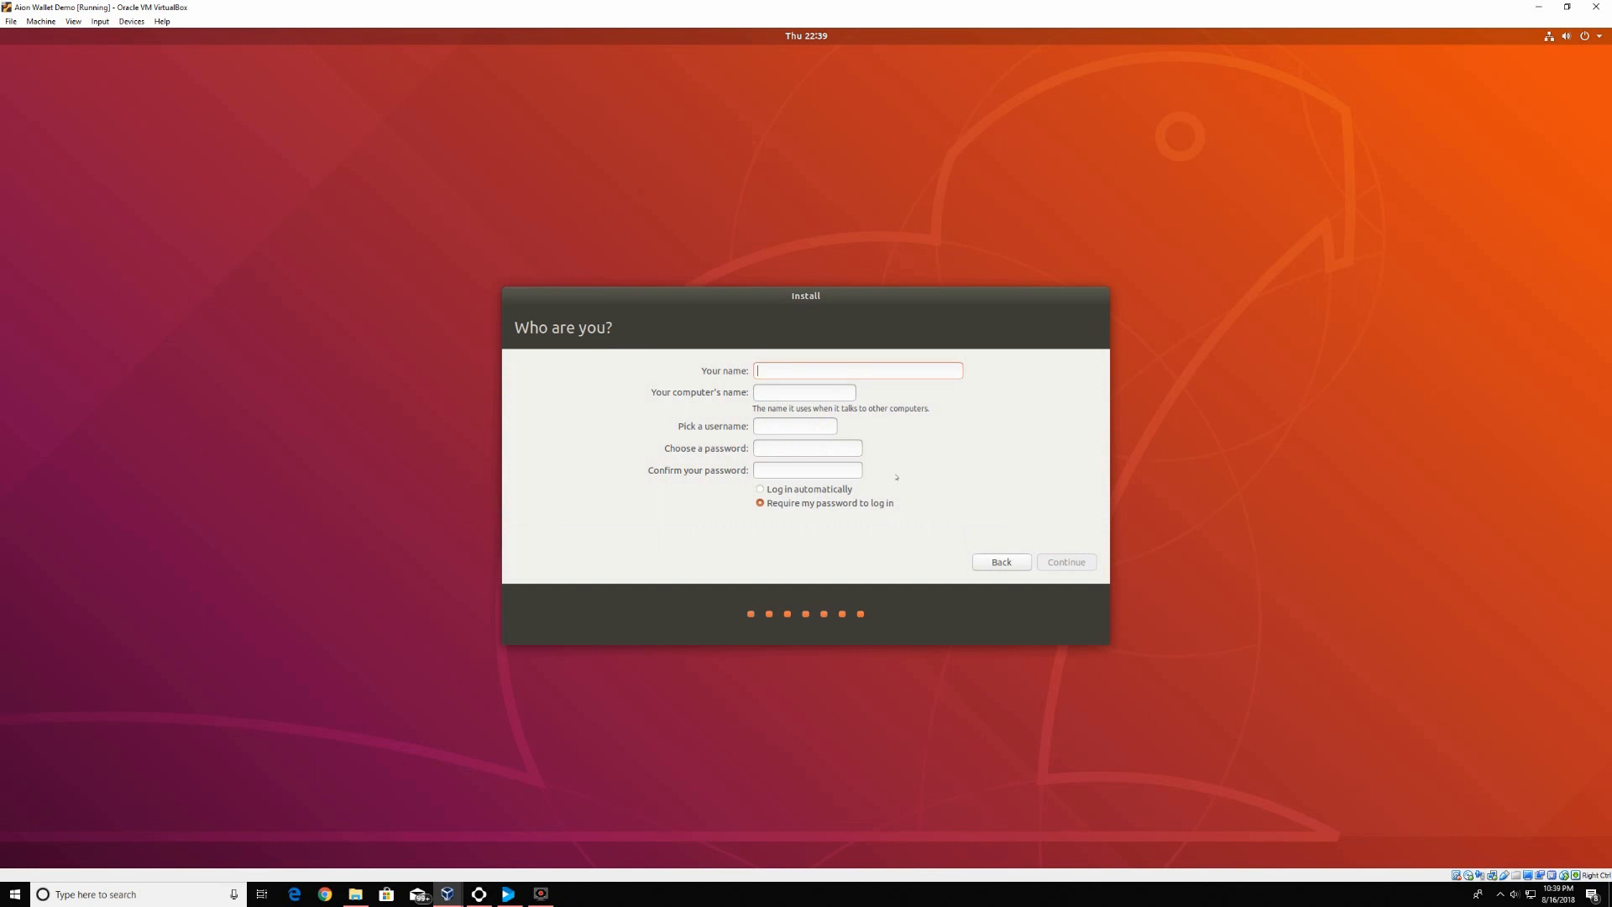
Enter the user's name in the Who are you? form, correcting the typos
type("Gohst")
key("BackSpace")
key("BackSpace")
key("BackSpace")
key("BackSpace")
type("hOs")
key("BackSpace")
key("BackSpace")
type("ost")
Enter and confirm a matching account password, choose automatic login, and continue
left_click(802, 447)
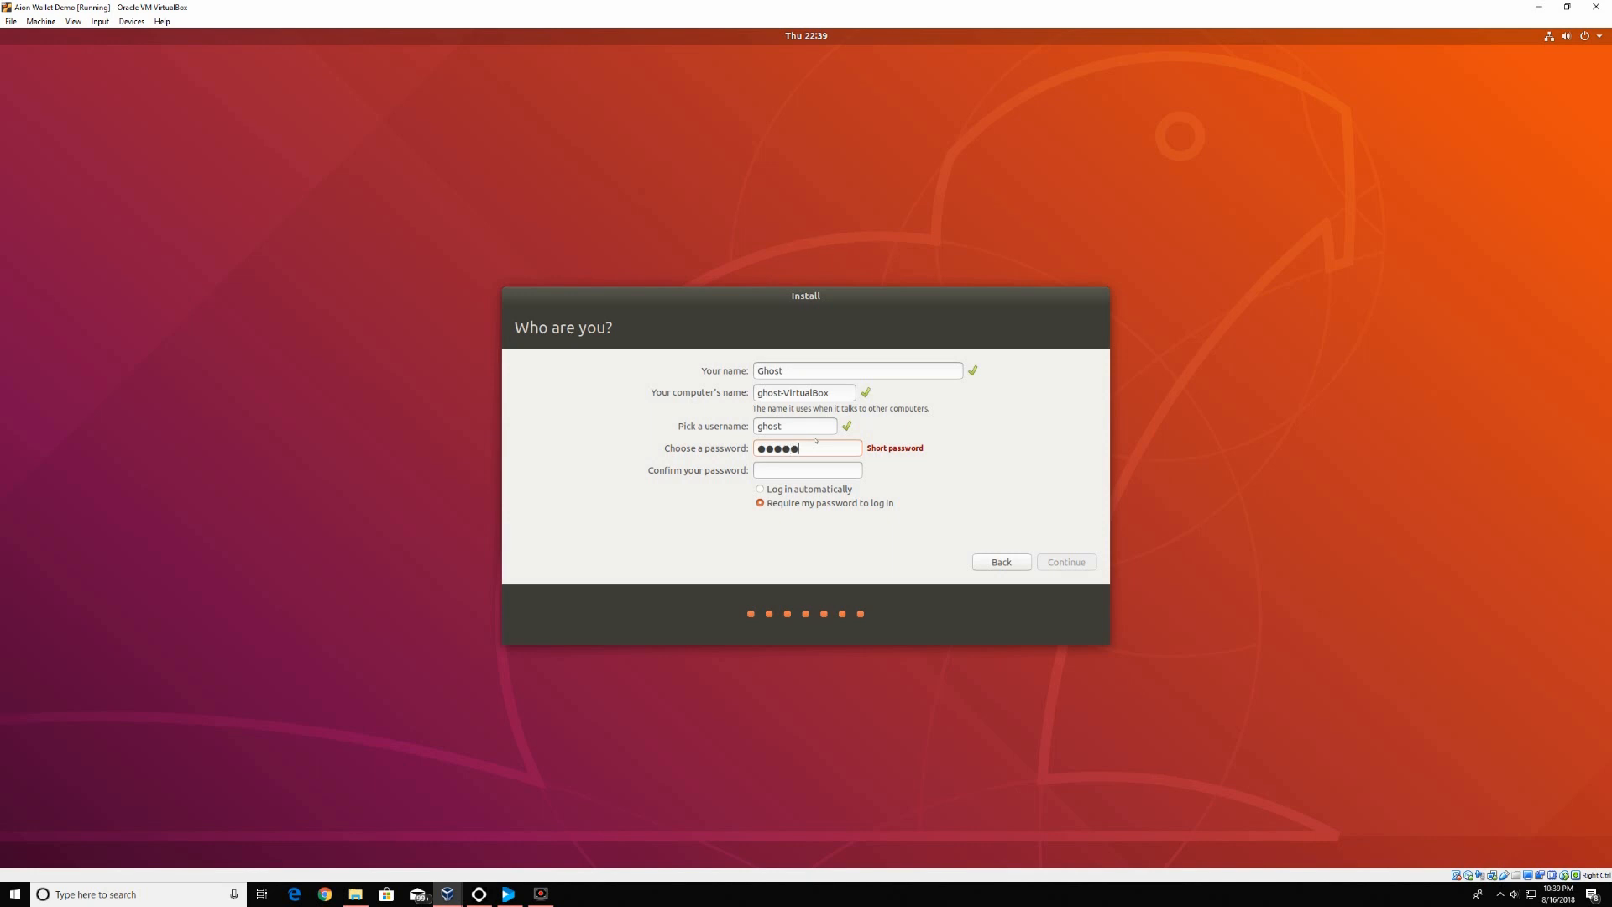
left_click(831, 450)
left_click(789, 464)
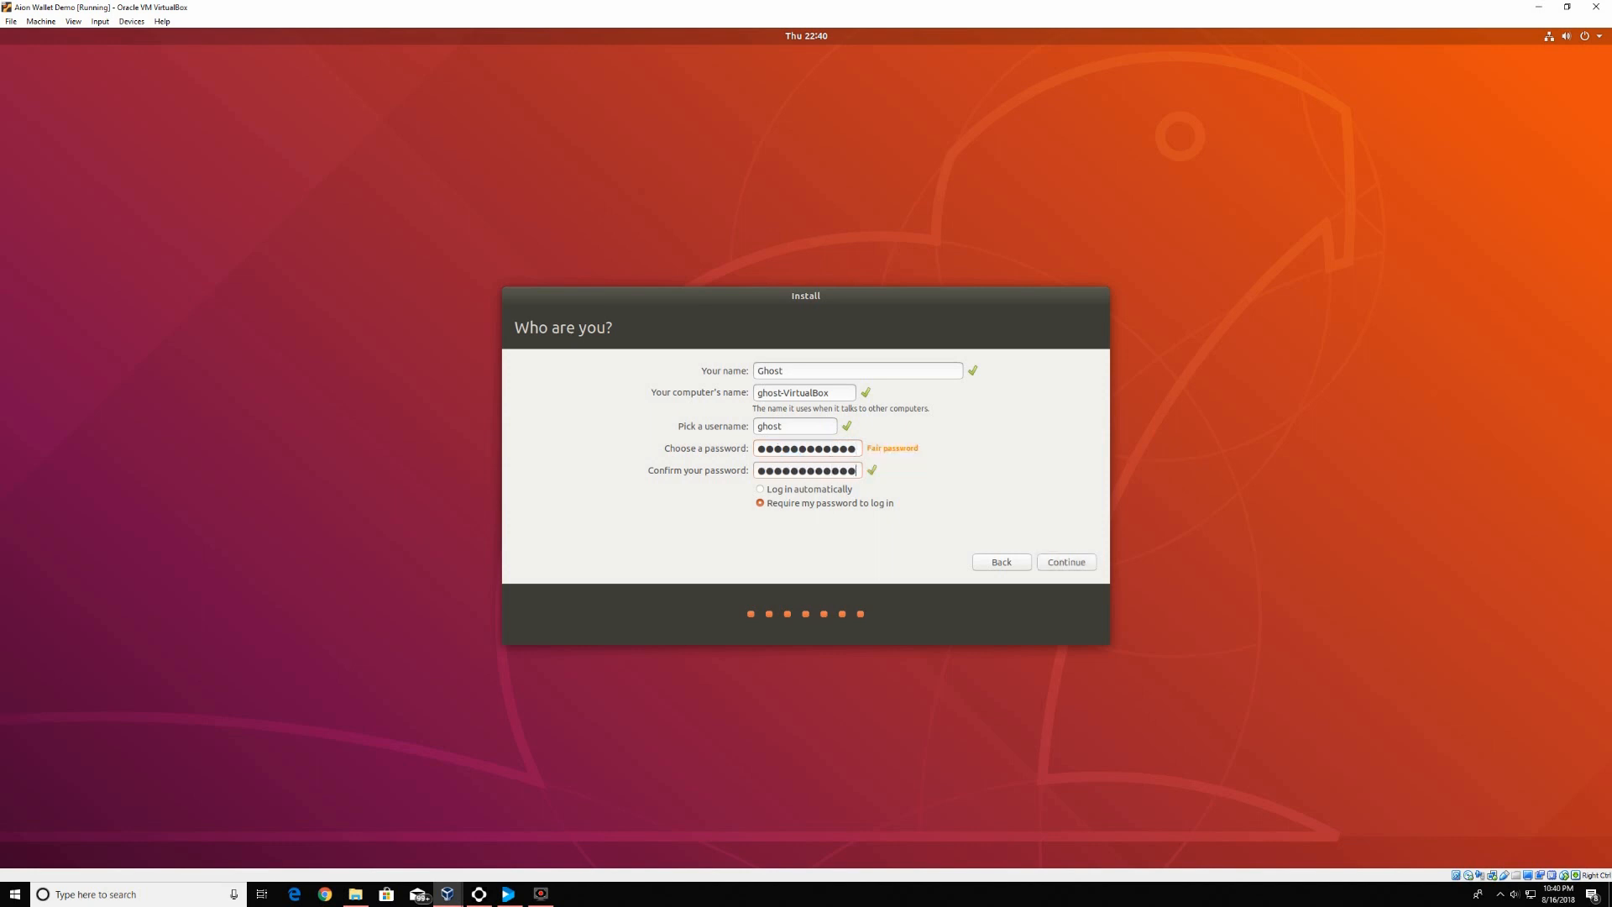
left_click(760, 489)
left_click(1066, 561)
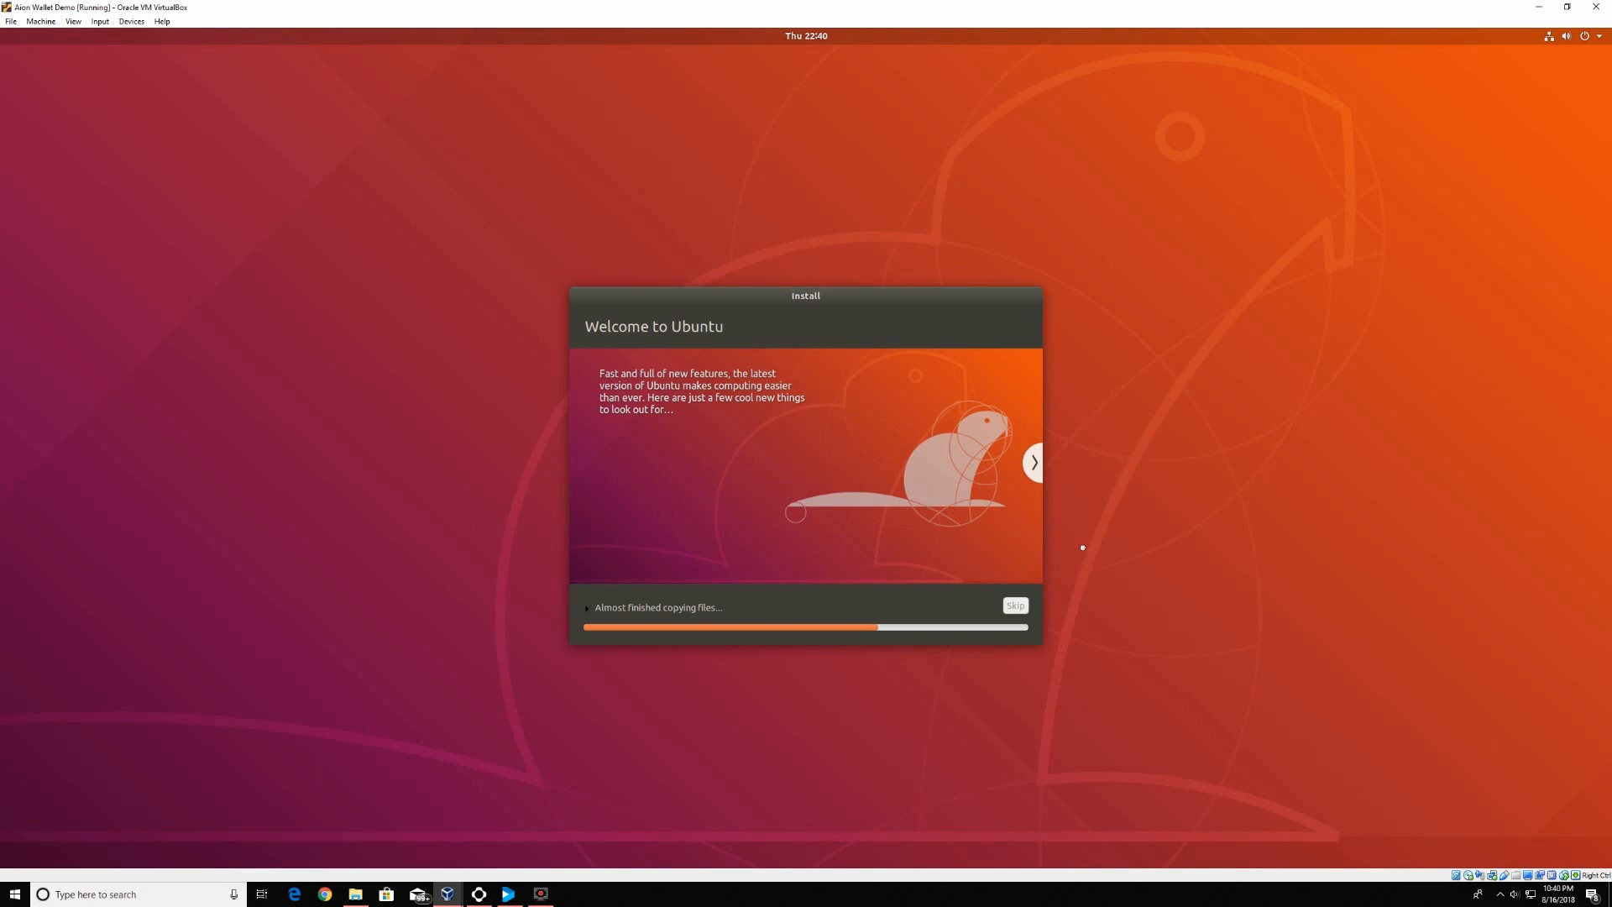
Watch the hardware monitor during installation, then restart the VM when installation completes
left_click(479, 893)
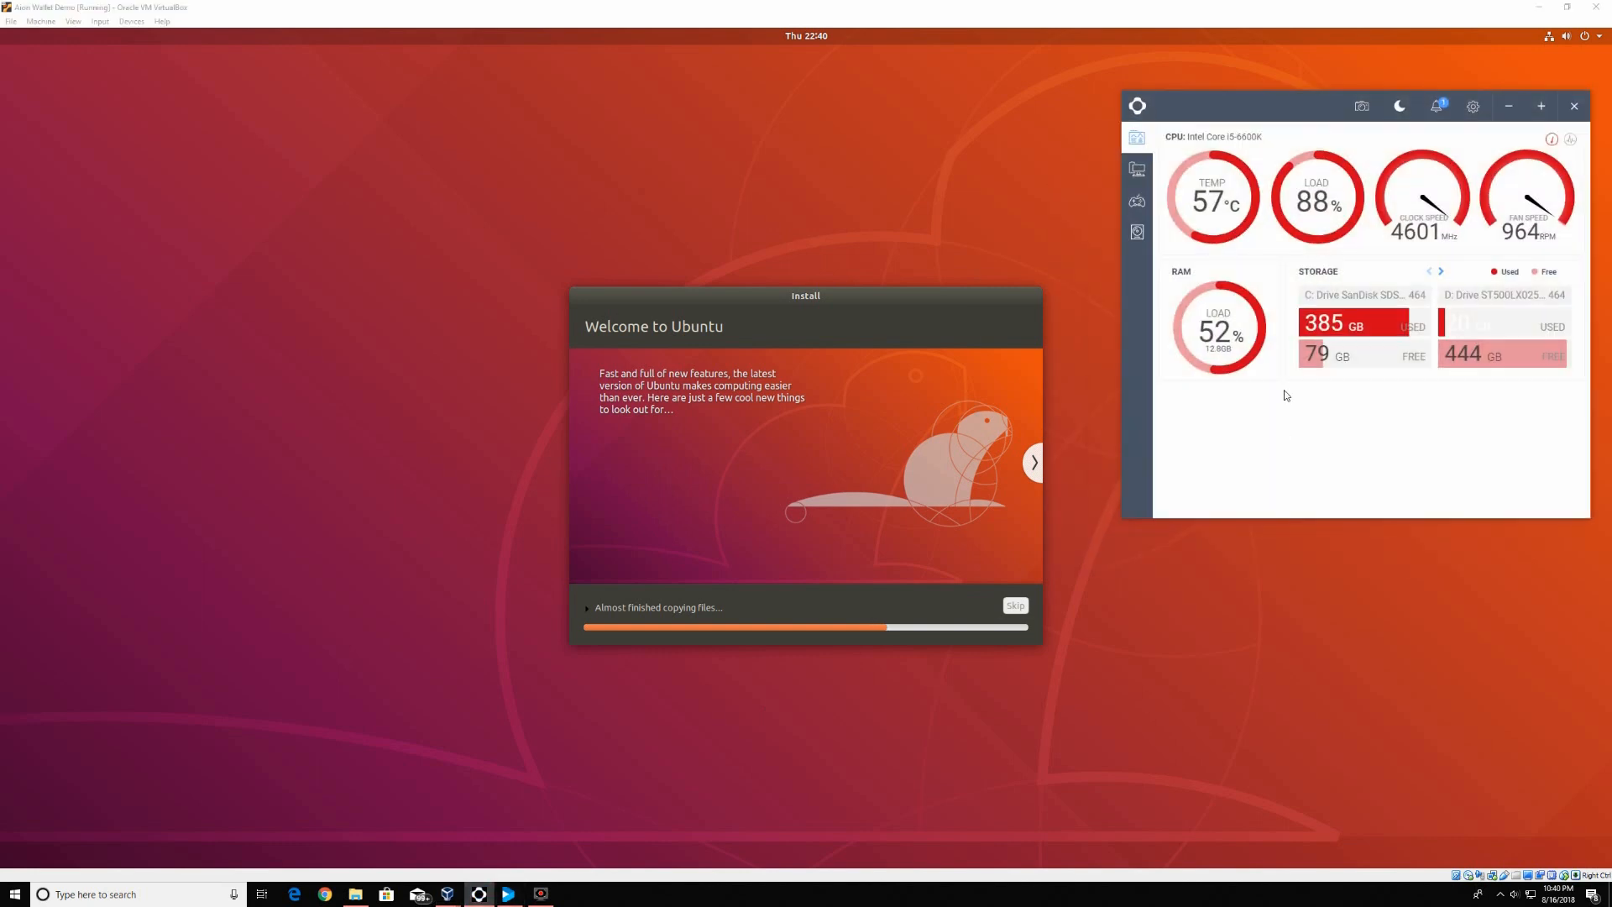
left_click_drag(1267, 113, 1232, 108)
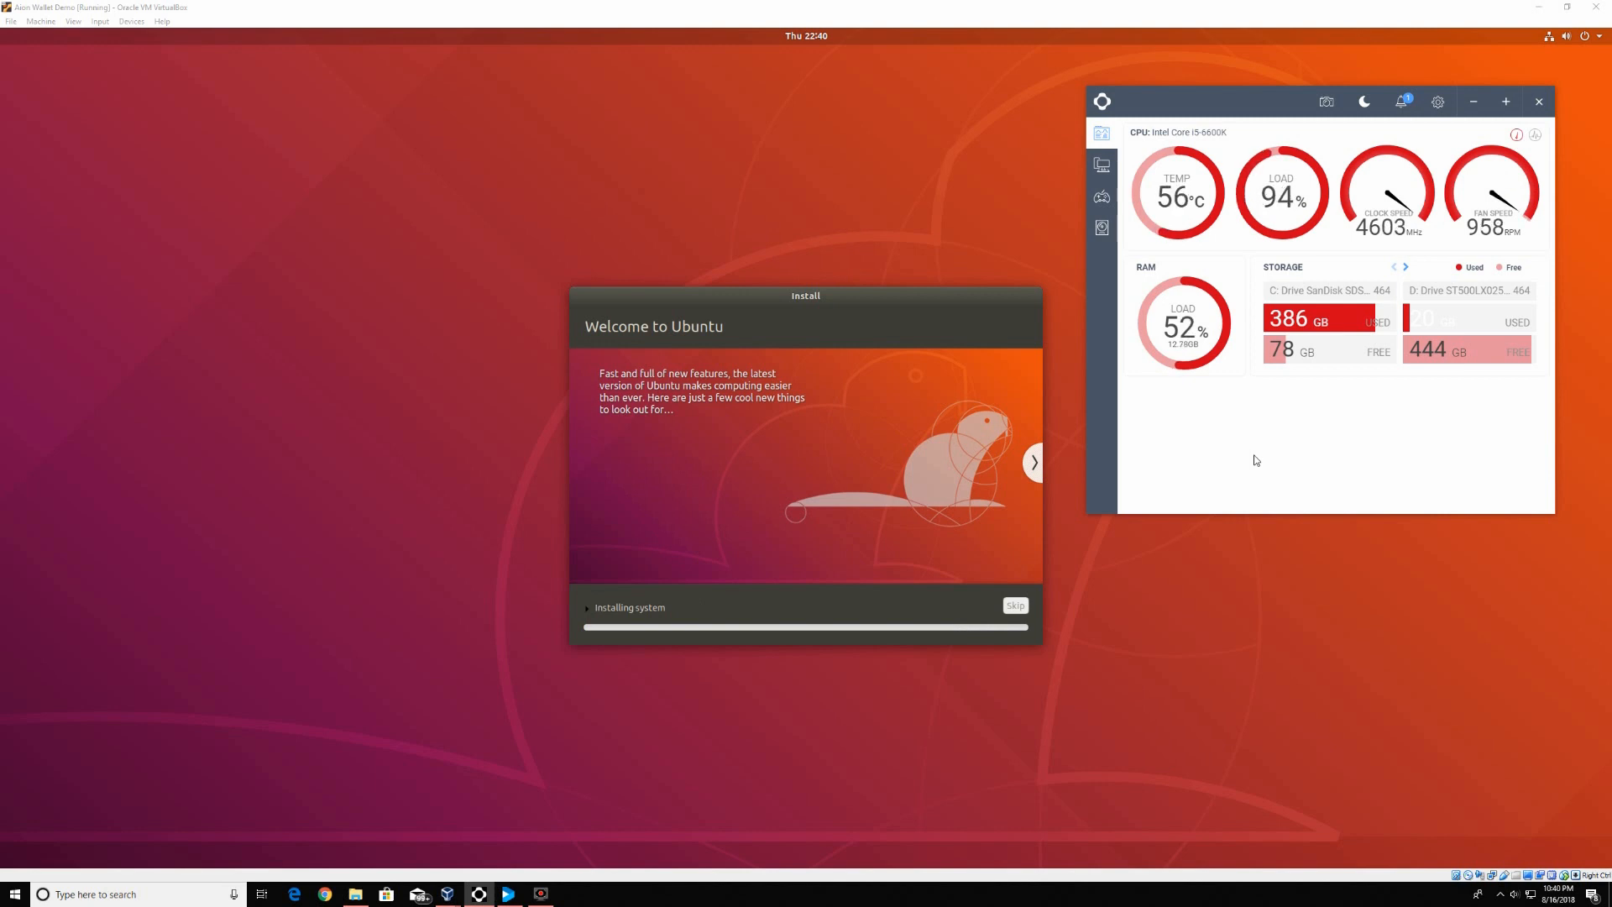
left_click(1474, 102)
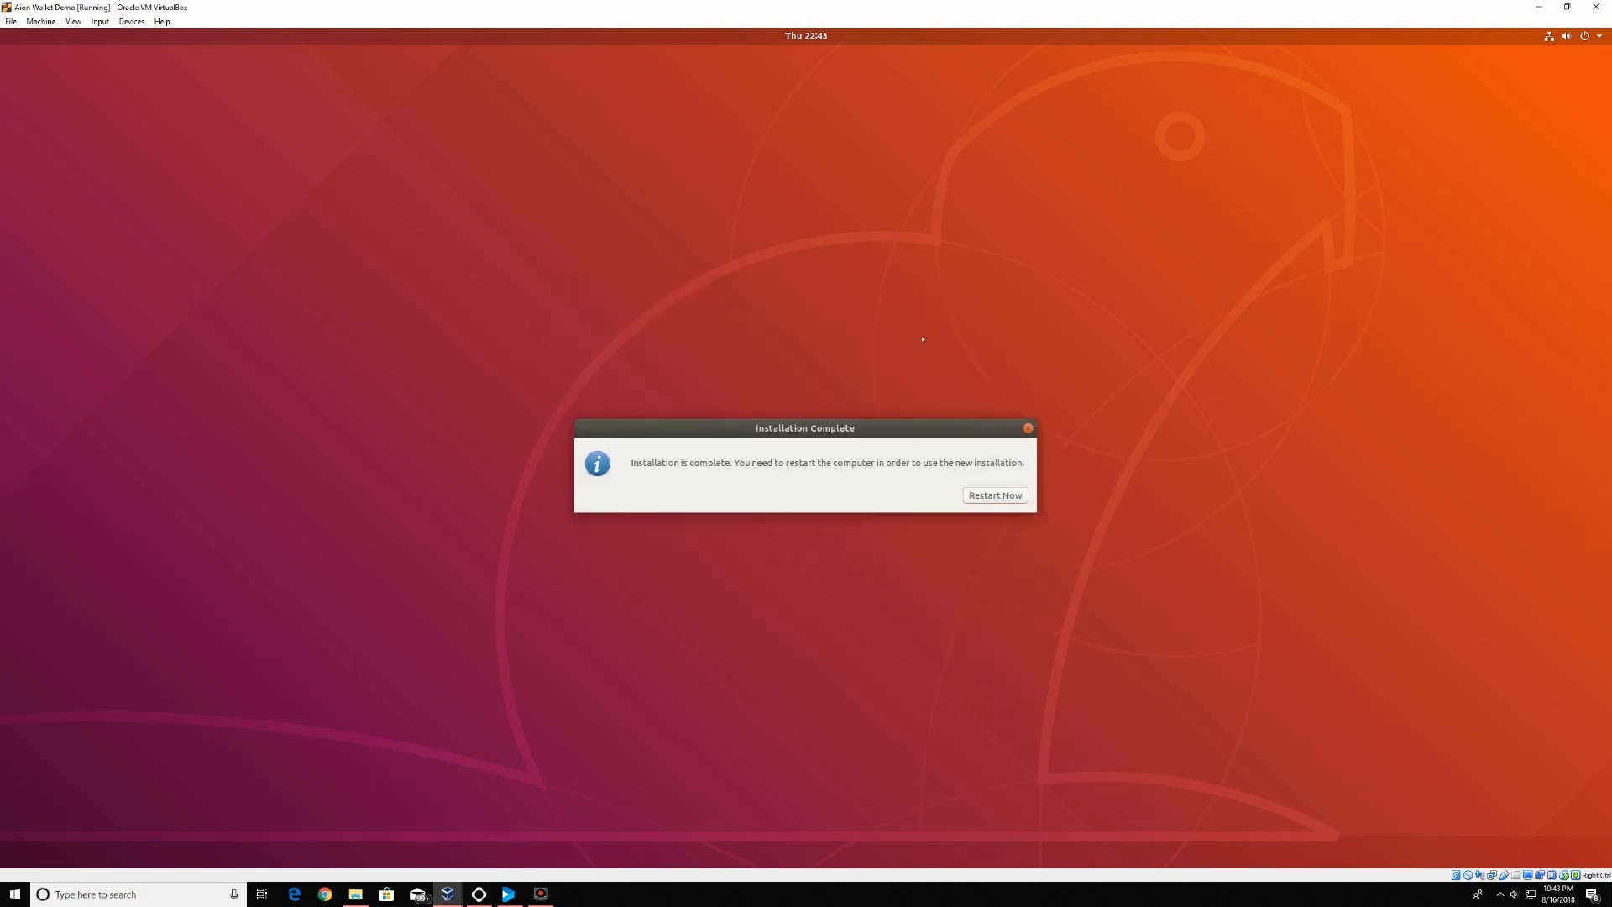
left_click(978, 498)
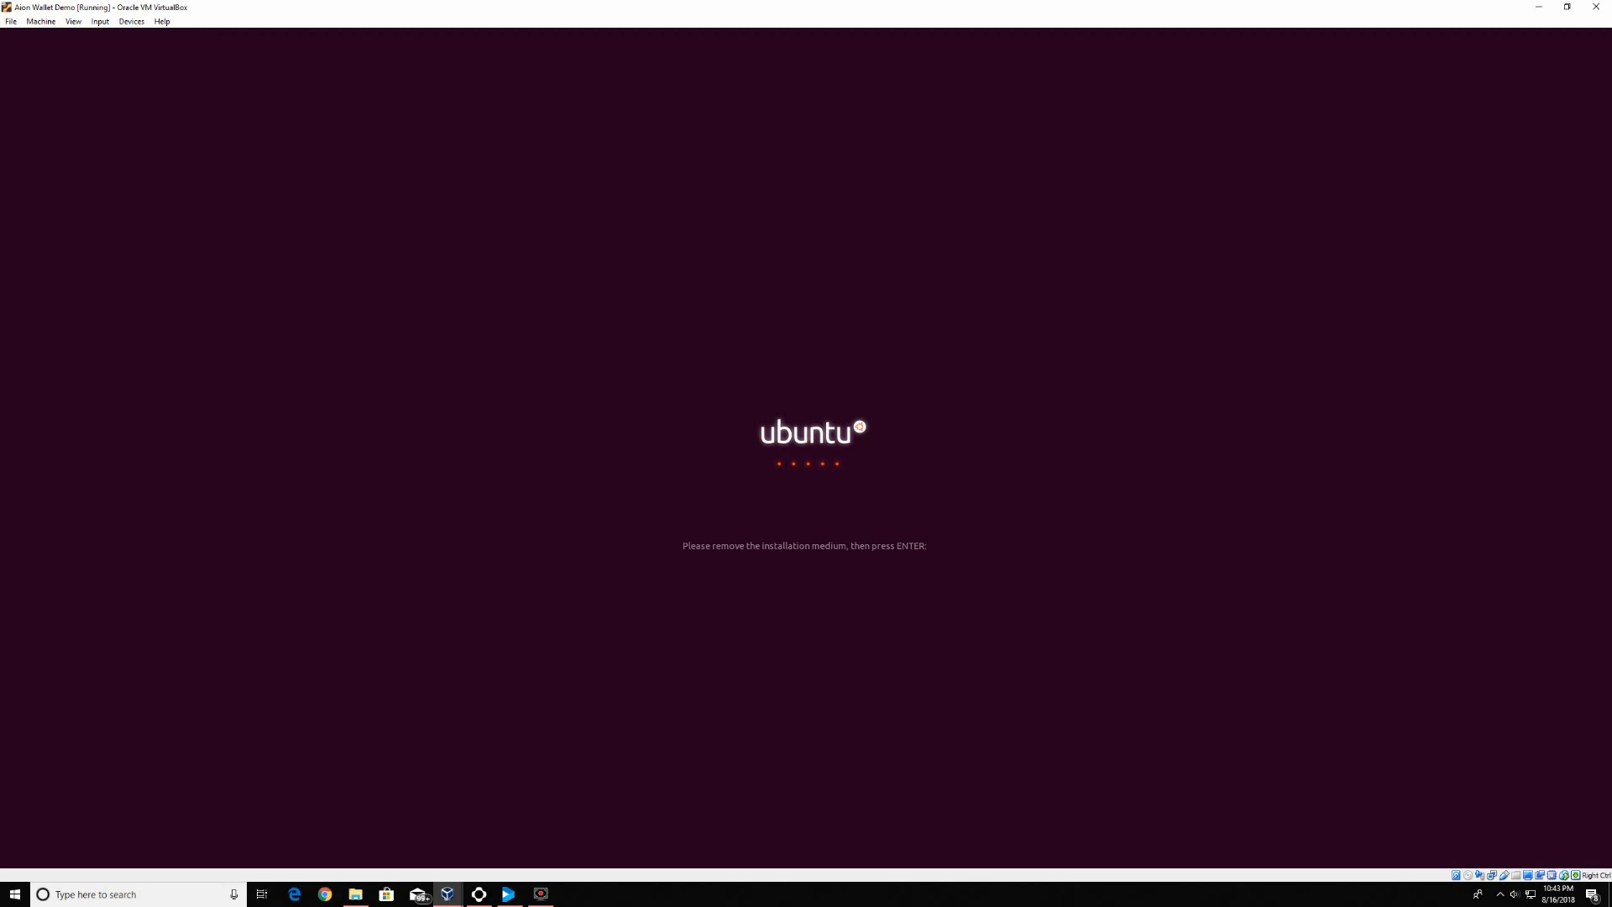
Confirm the remove-installation-medium prompt so the VM boots into the new Ubuntu desktop
key("Return")
key("Return")
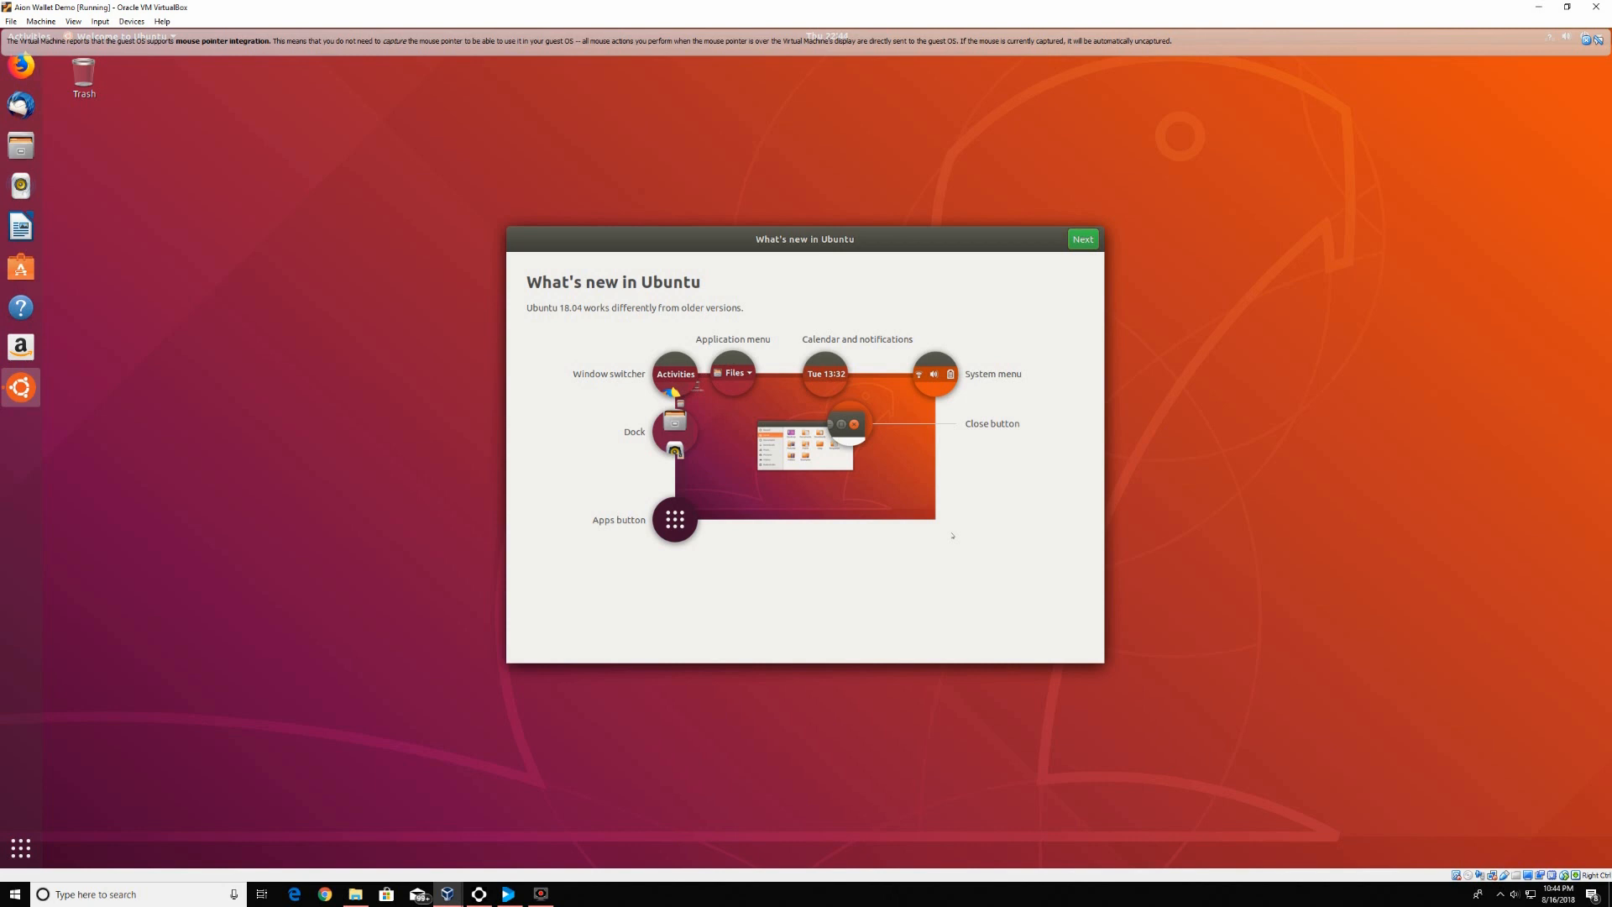
Skip What's new and Livepatch, choose not to send system info, and finish the welcome wizard
left_click(1093, 245)
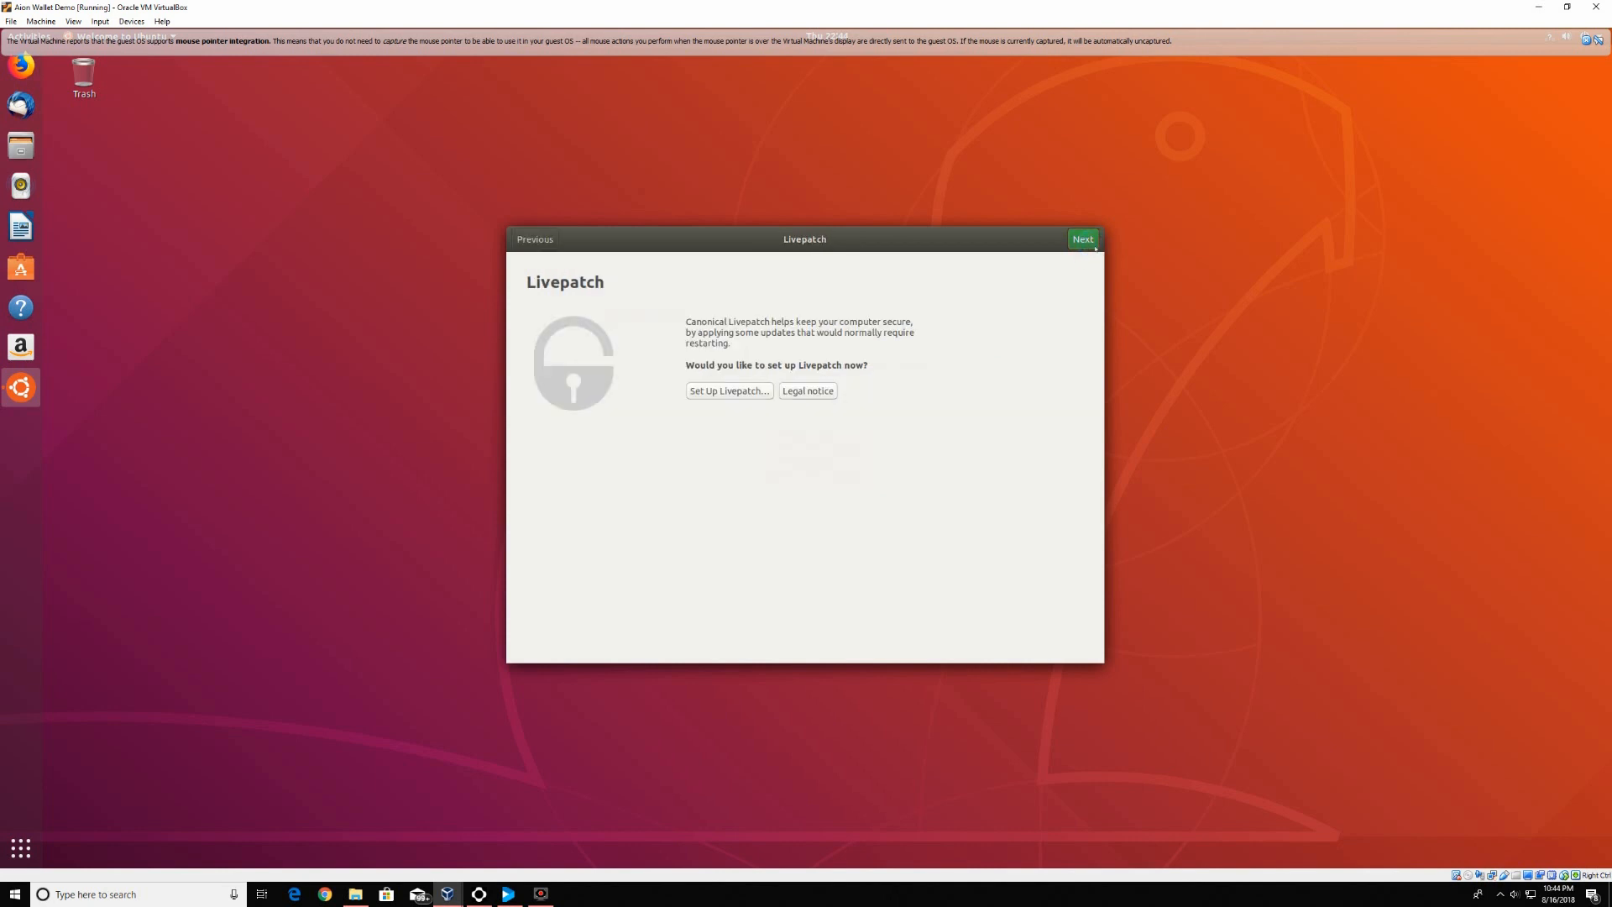
left_click(1093, 245)
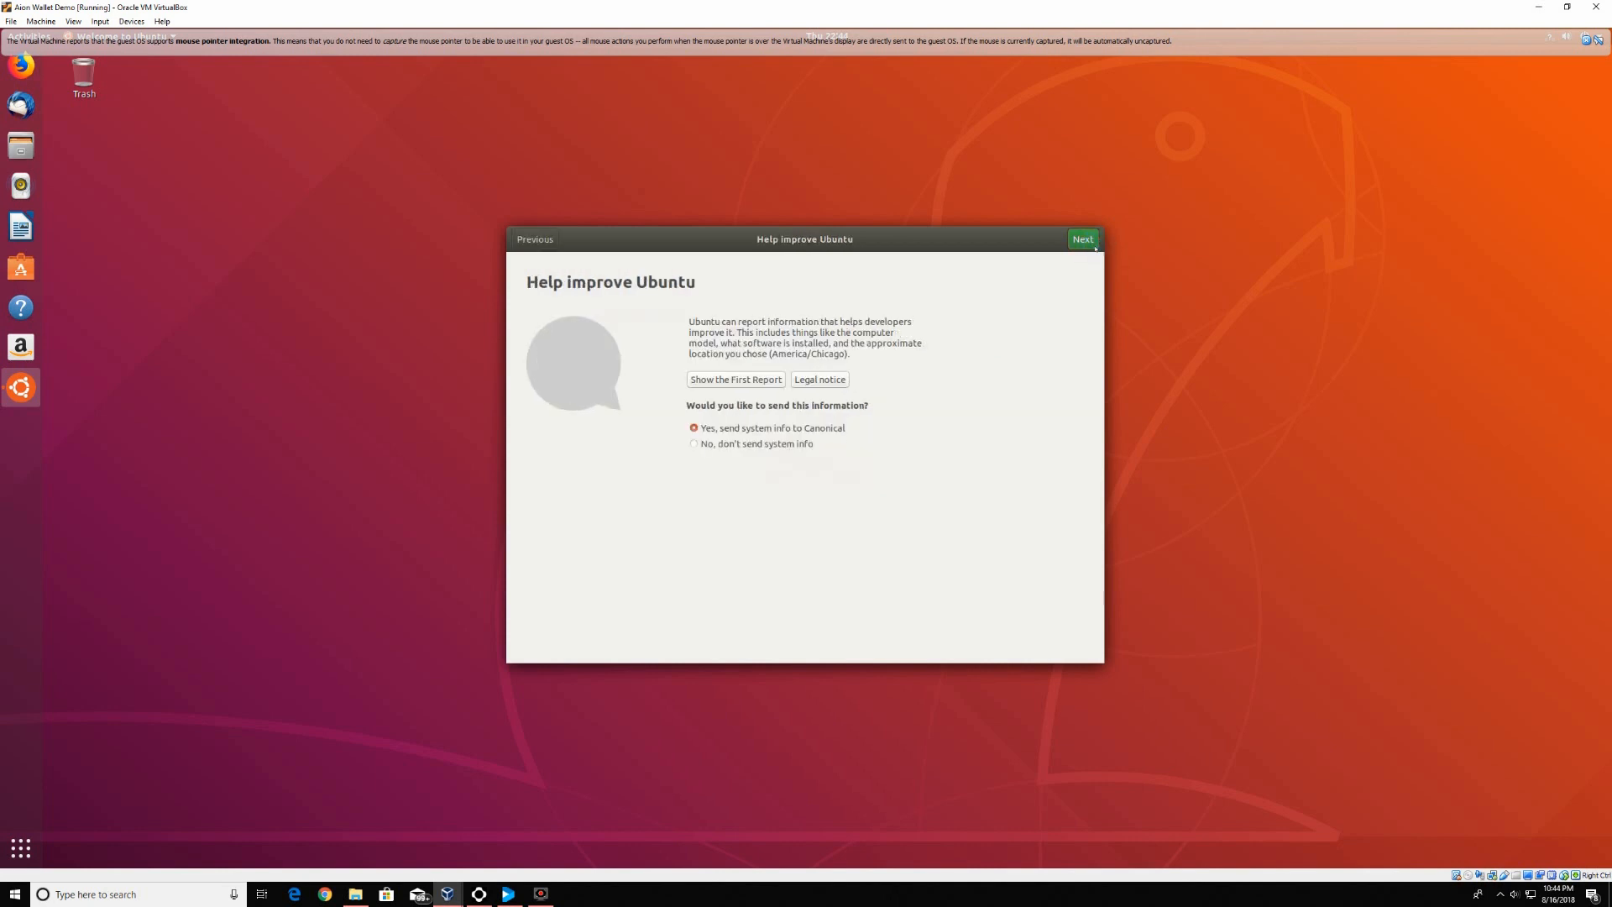
left_click(695, 444)
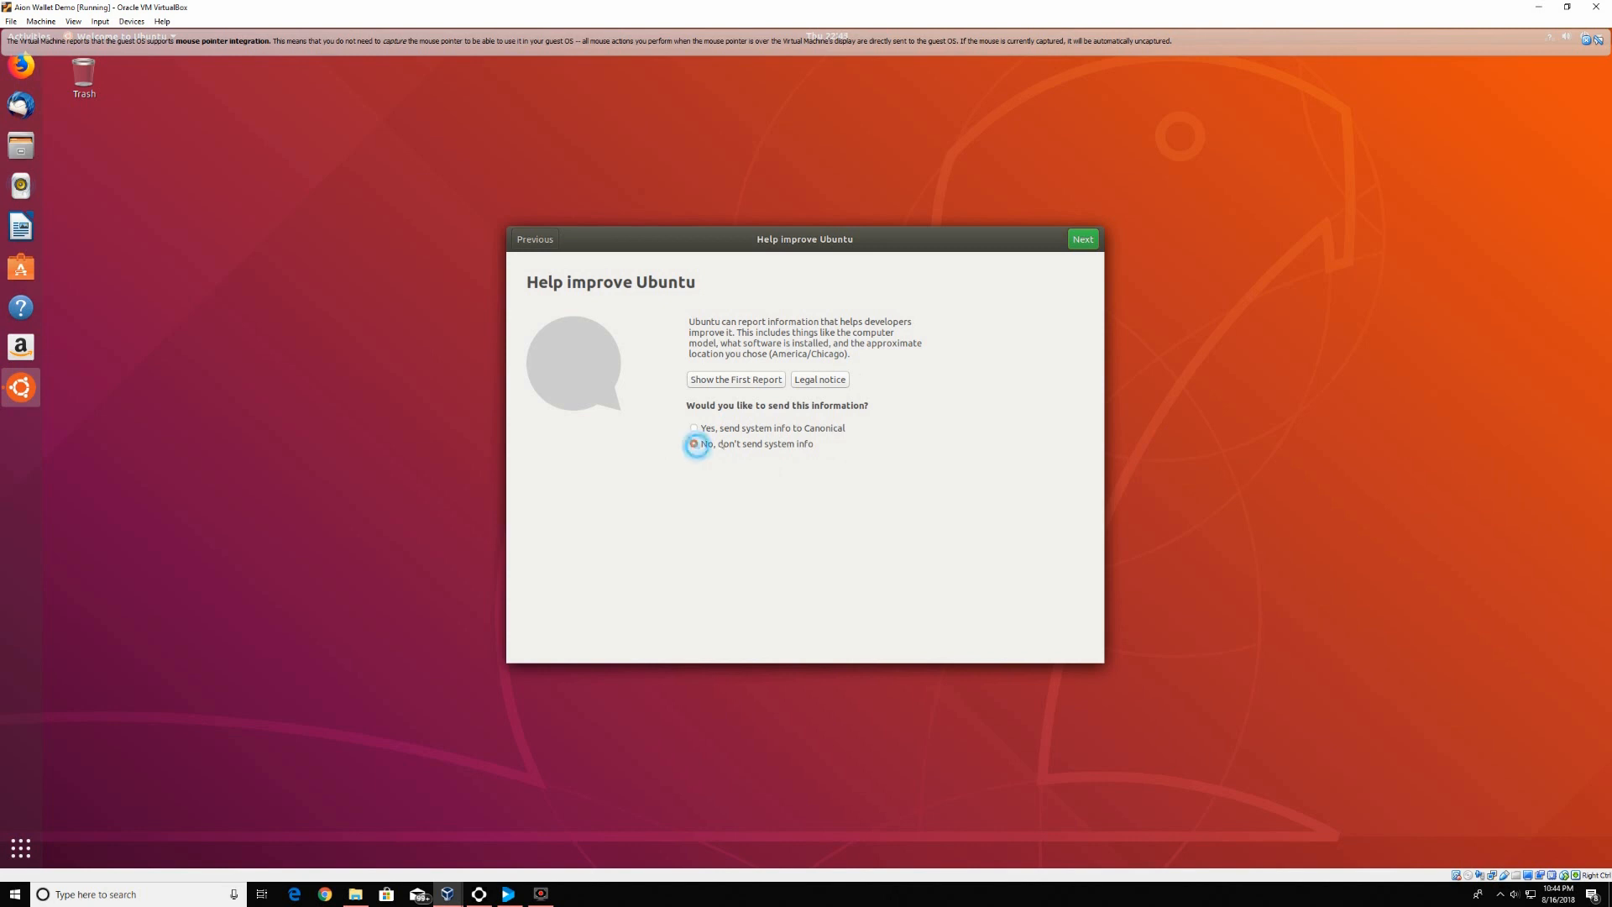
left_click(1085, 239)
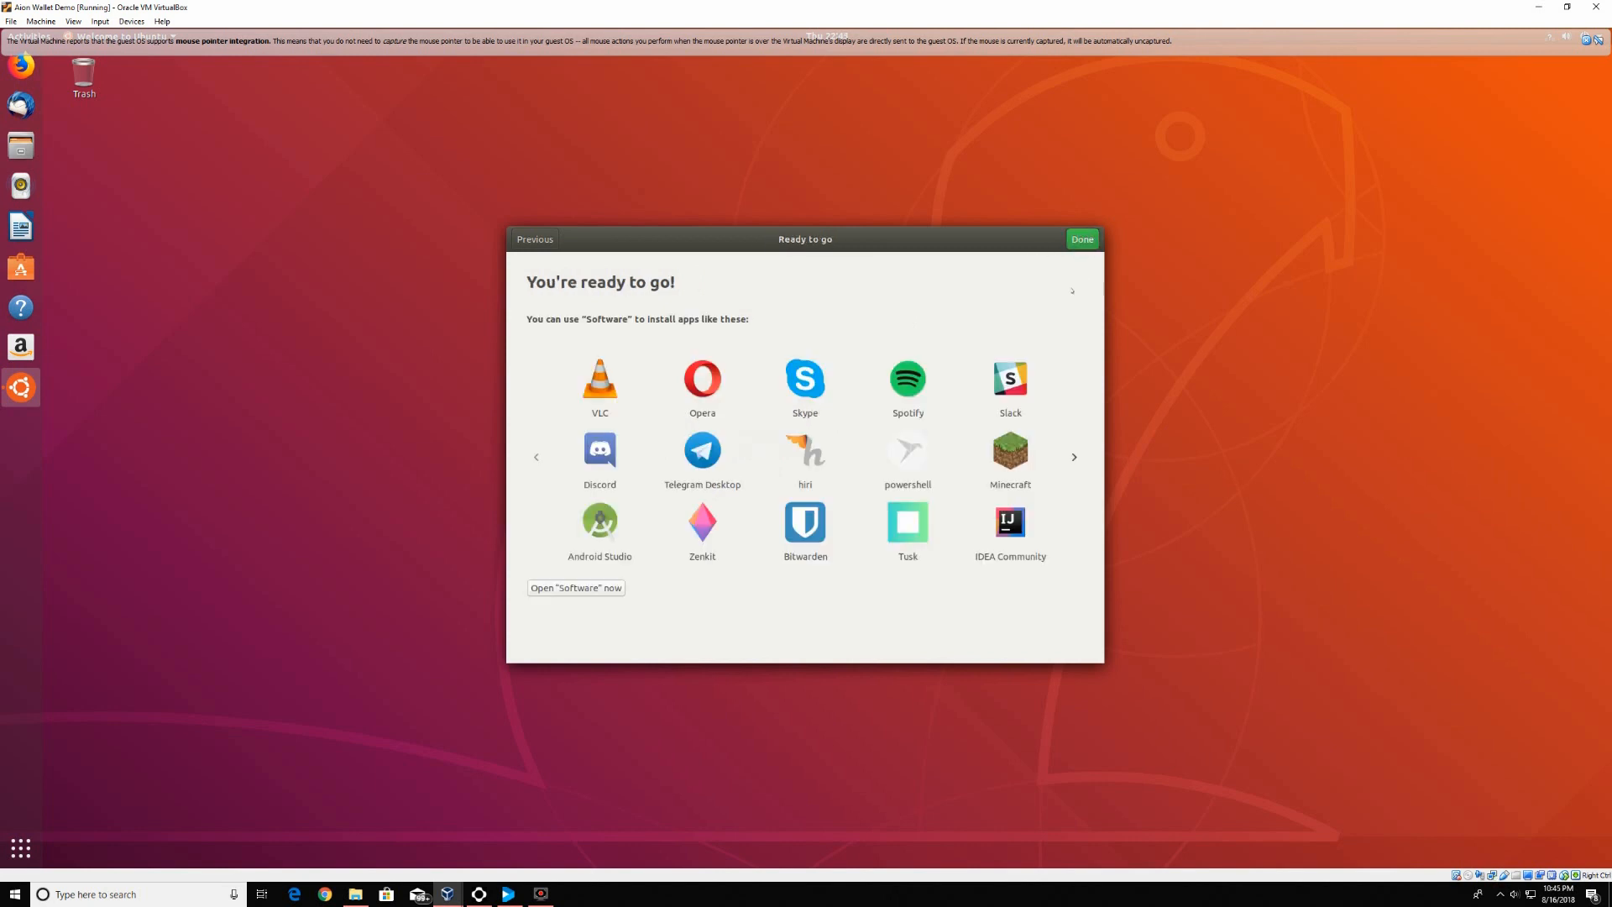
left_click(1085, 239)
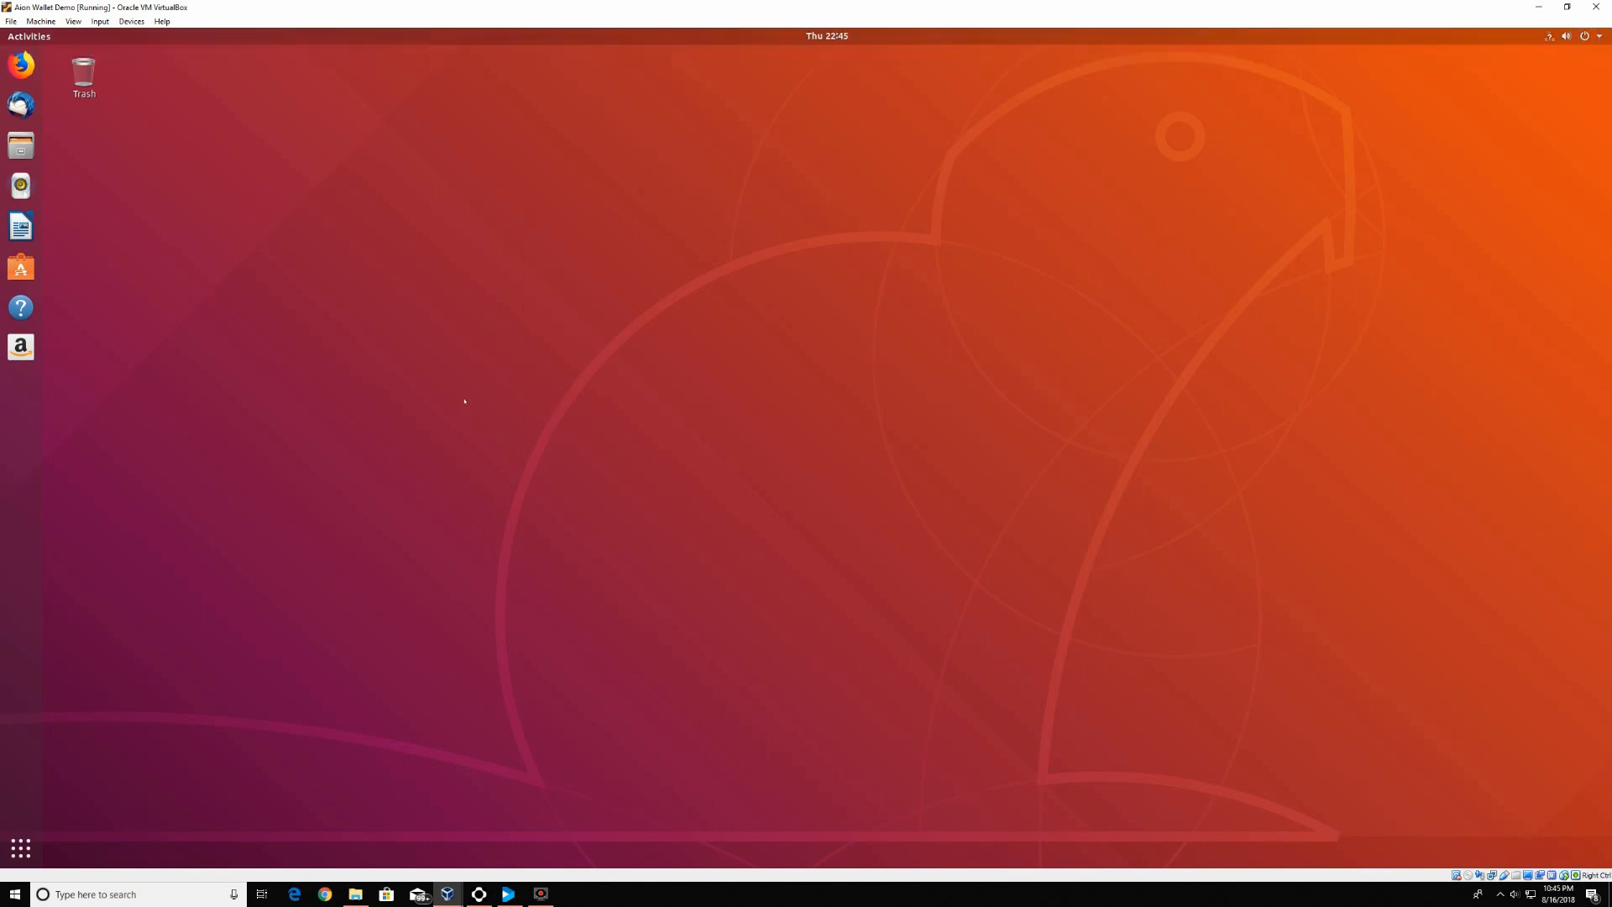
From the app grid, briefly open and close Settings, then launch Software Updater
left_click(20, 848)
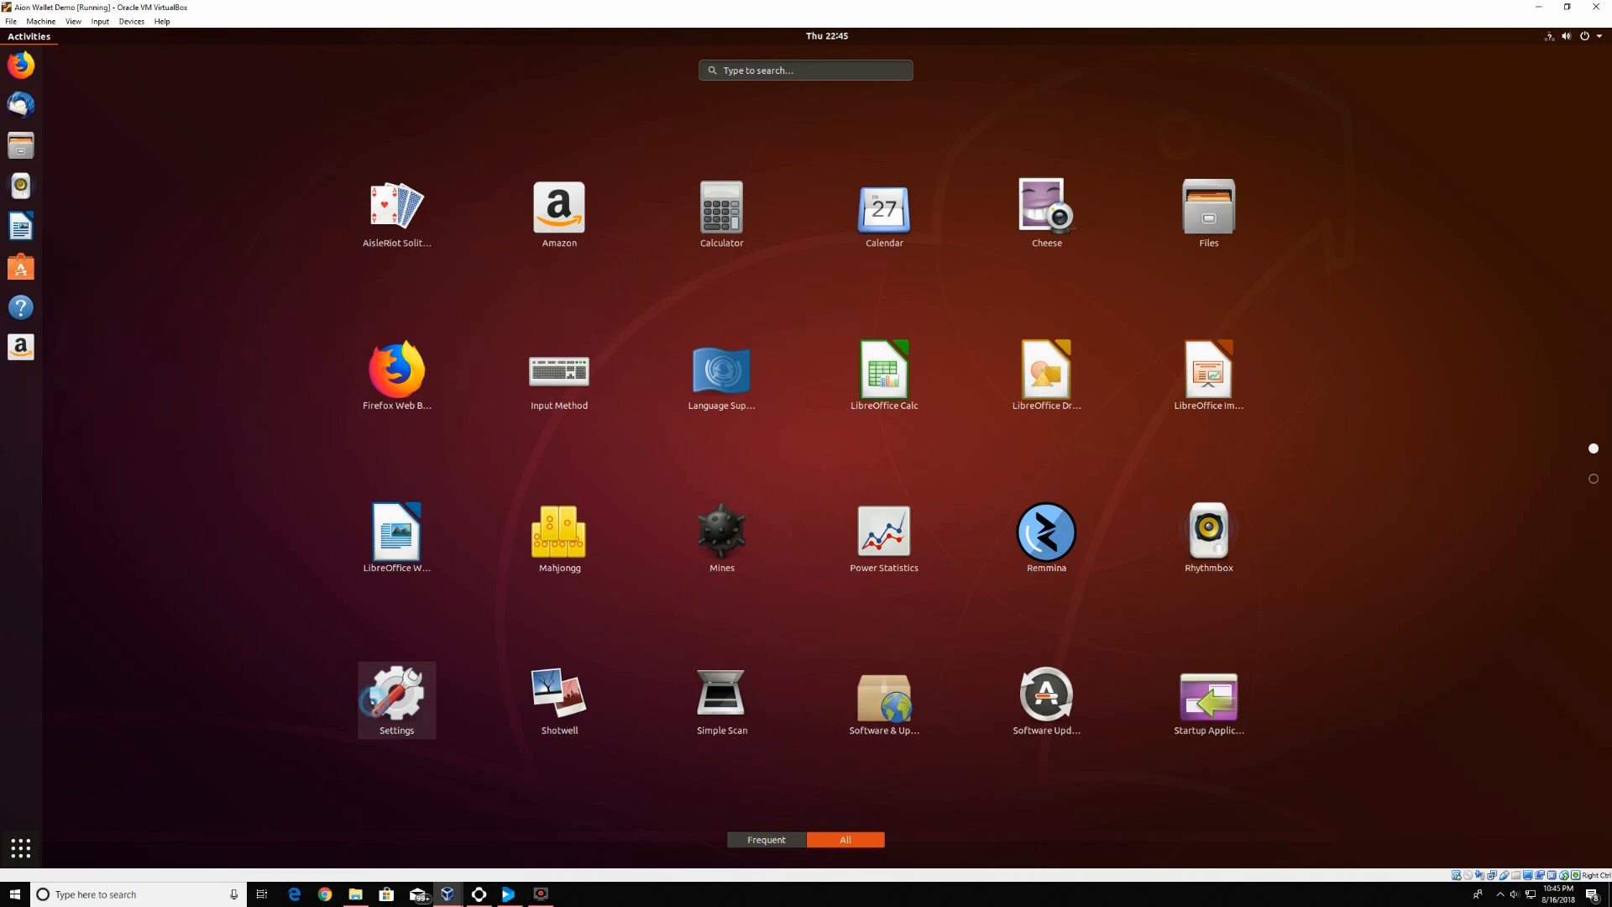
left_click(374, 701)
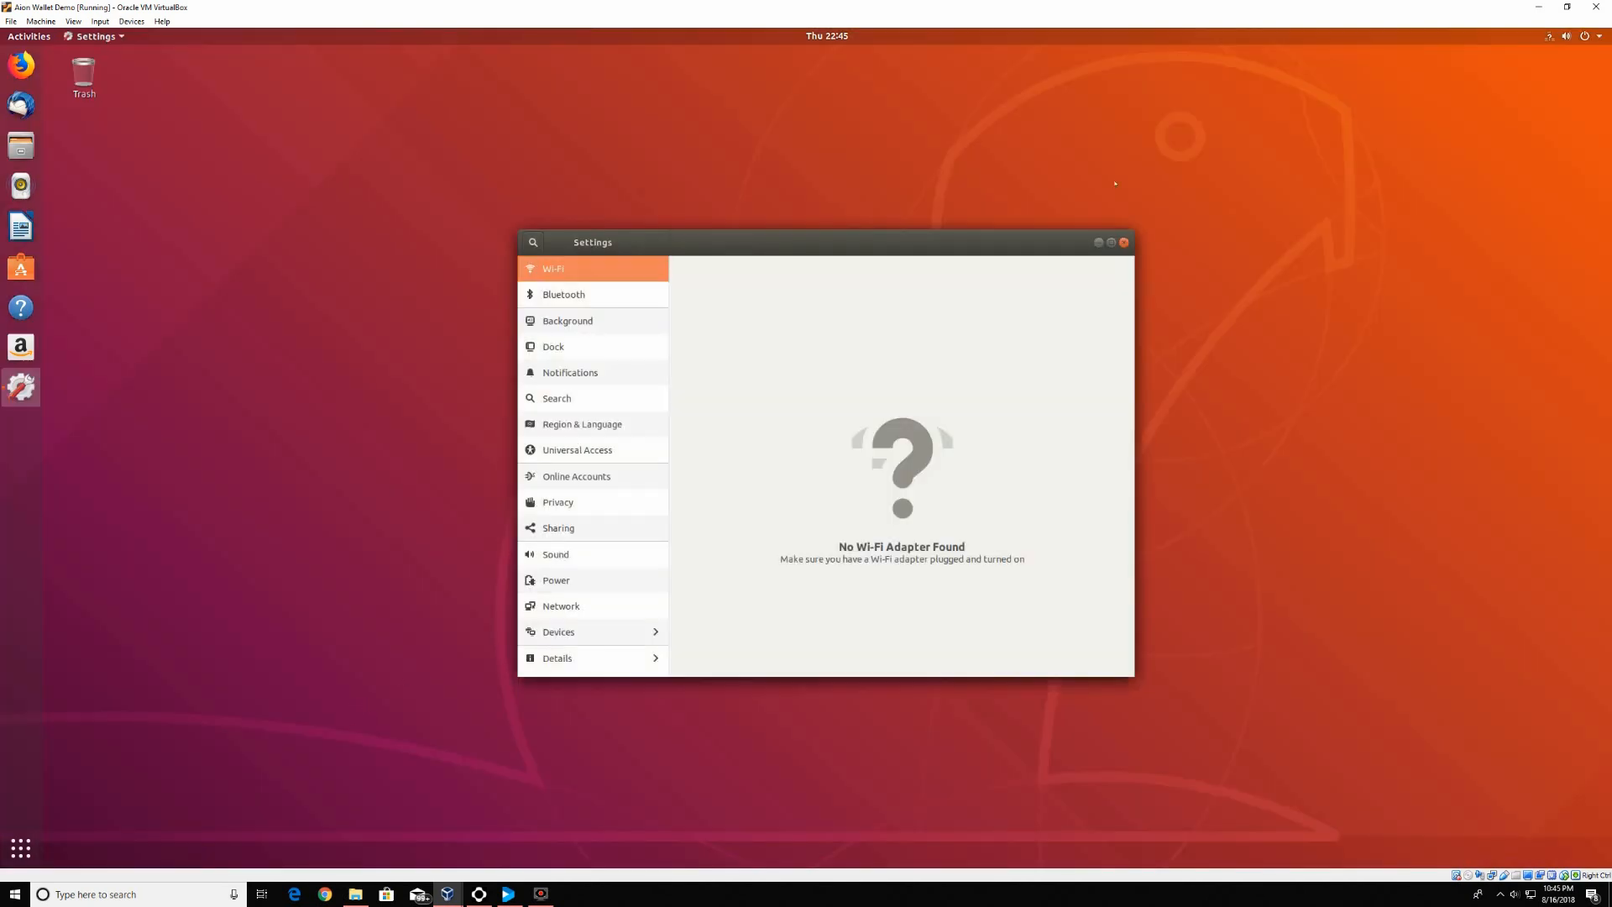
left_click(1122, 242)
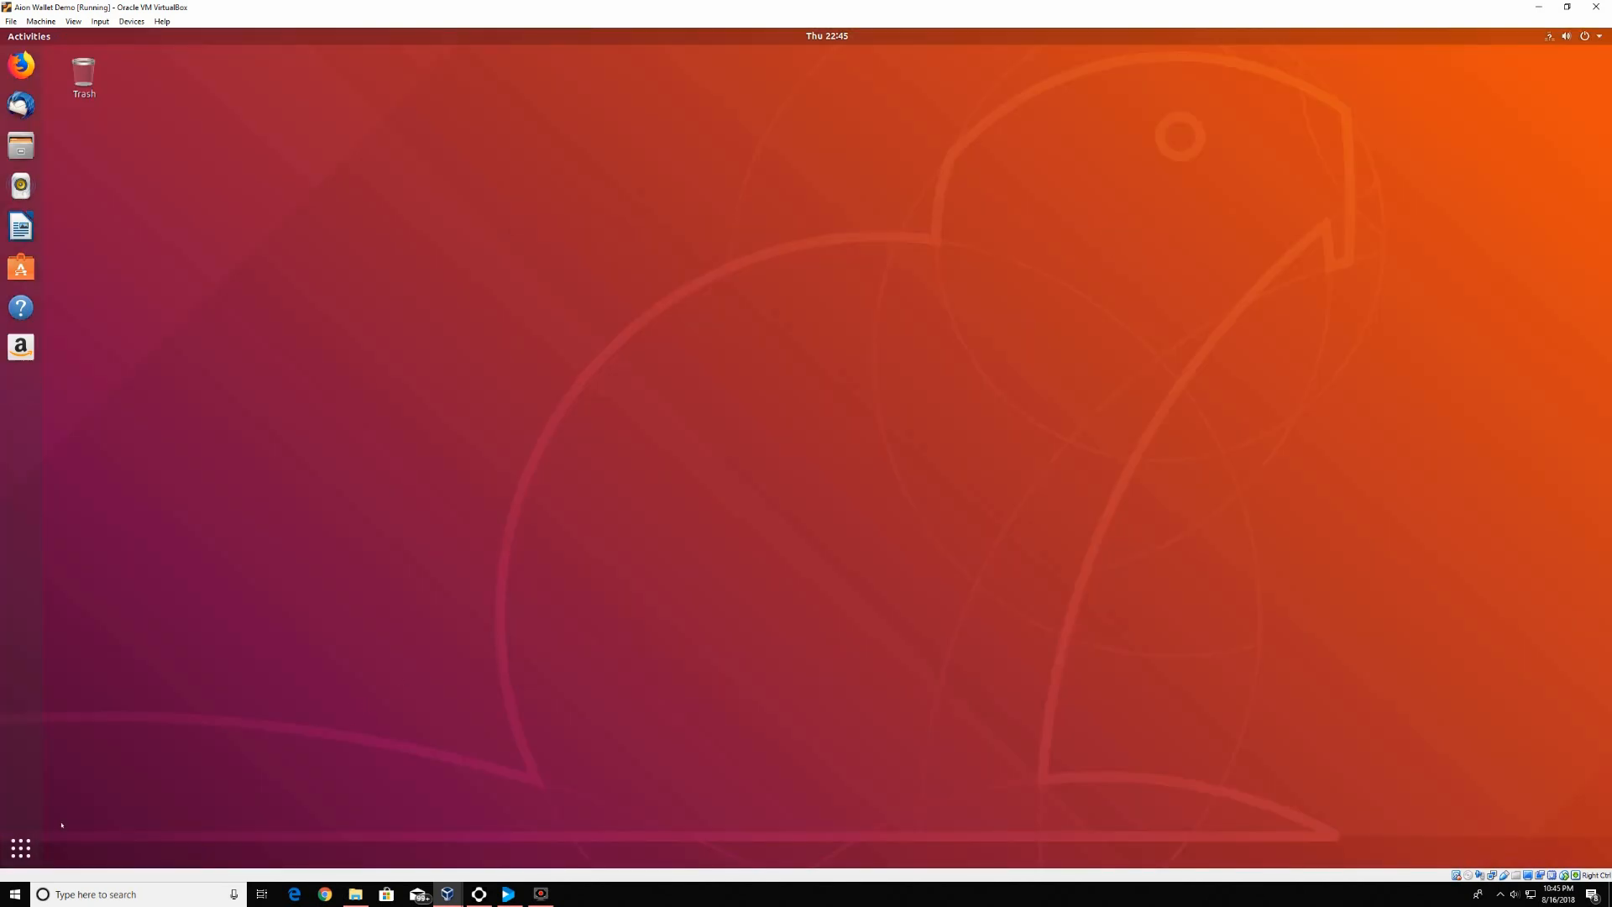
left_click(20, 848)
left_click(1032, 707)
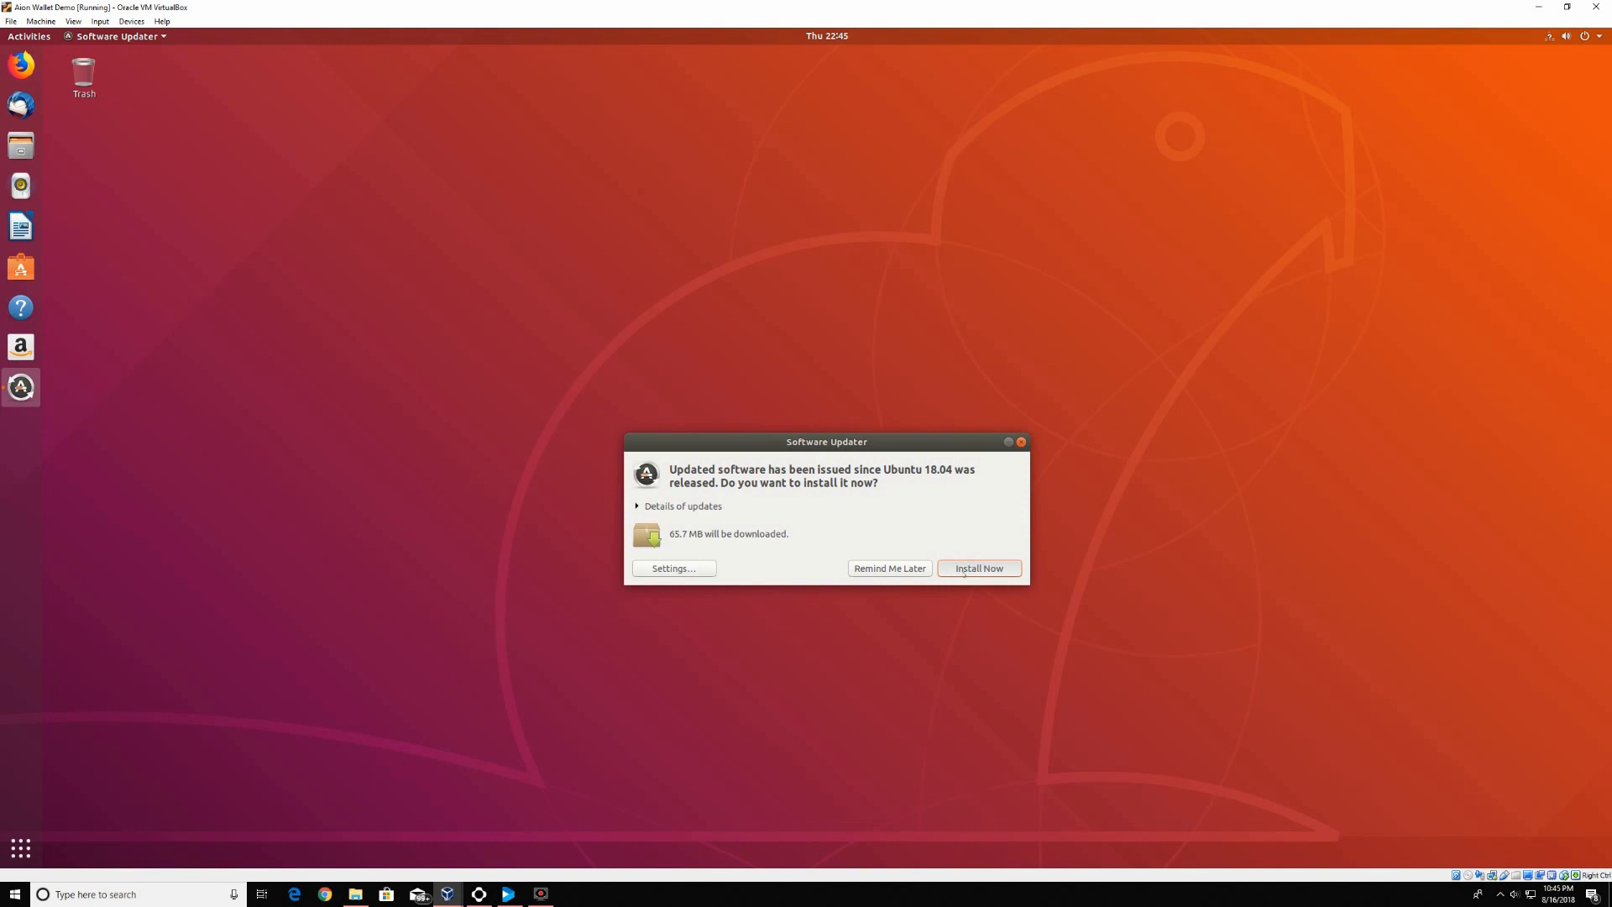
Start installing updates, authenticate with the account password, and launch Firefox from the dock
left_click(999, 568)
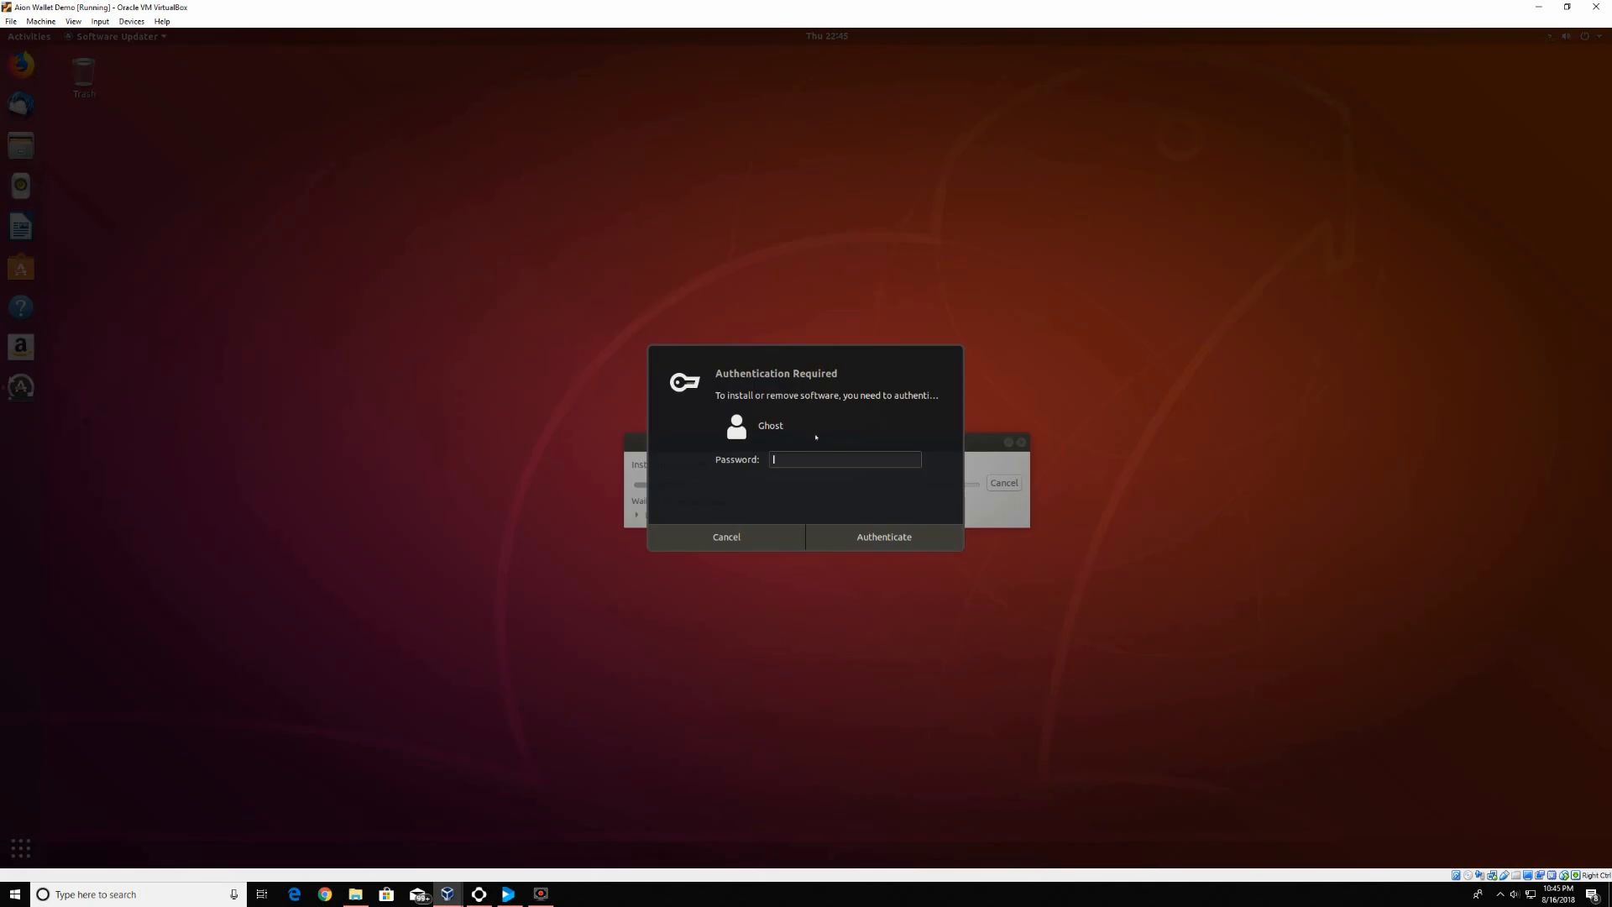
type("********")
key("Return")
type("************")
key("Return")
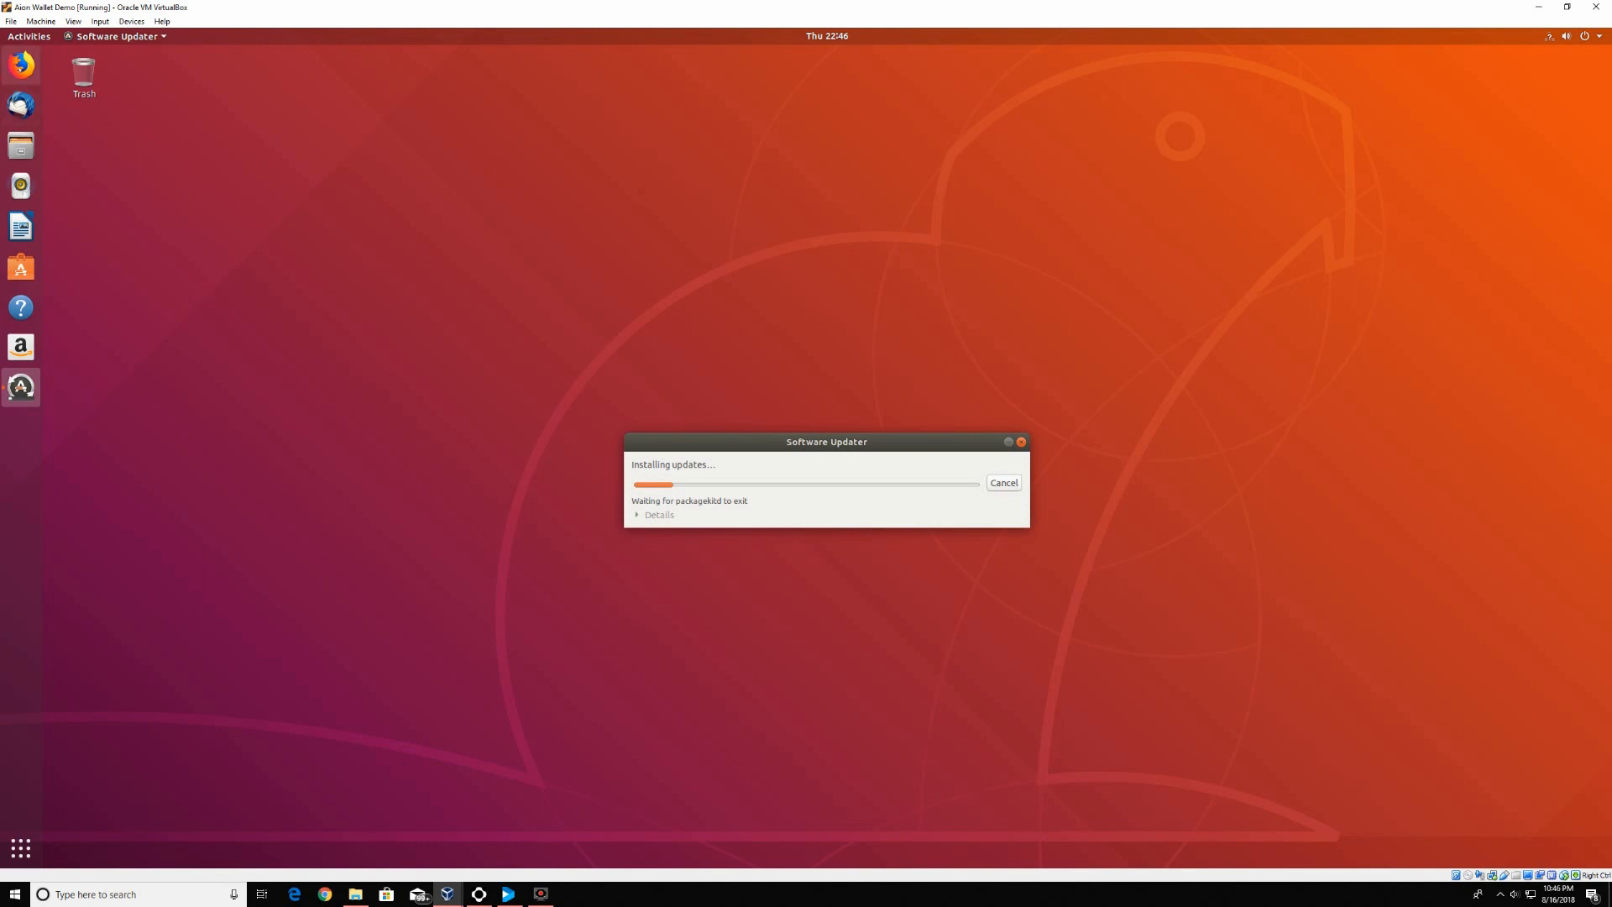
left_click(21, 65)
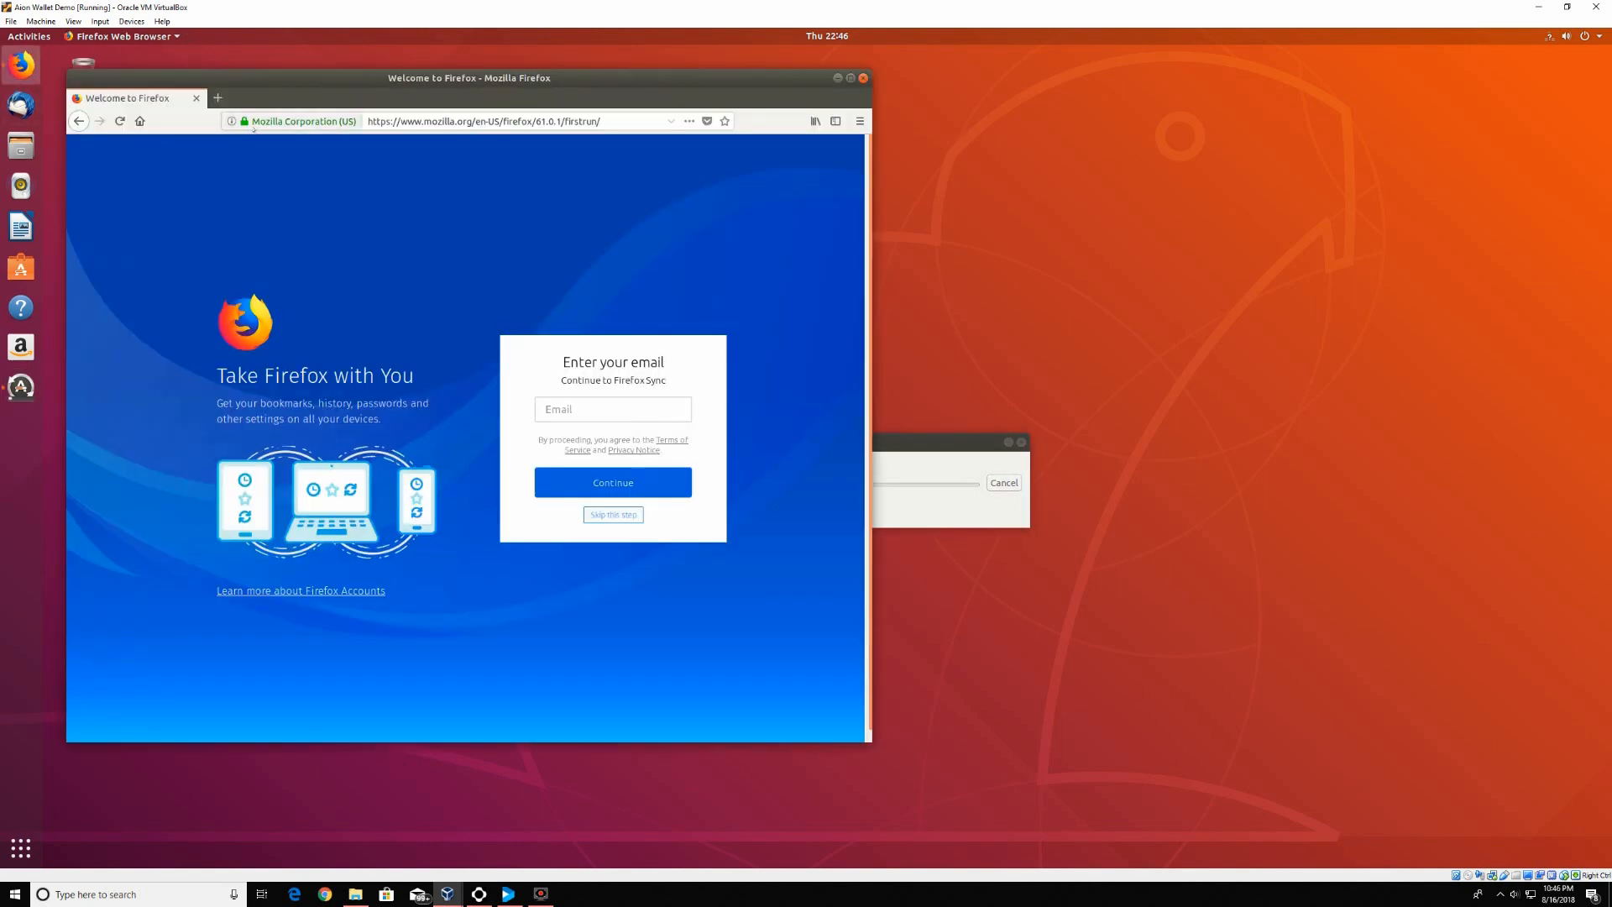
In a new Firefox tab, type 'aion.n' into the page's search box
left_click(217, 98)
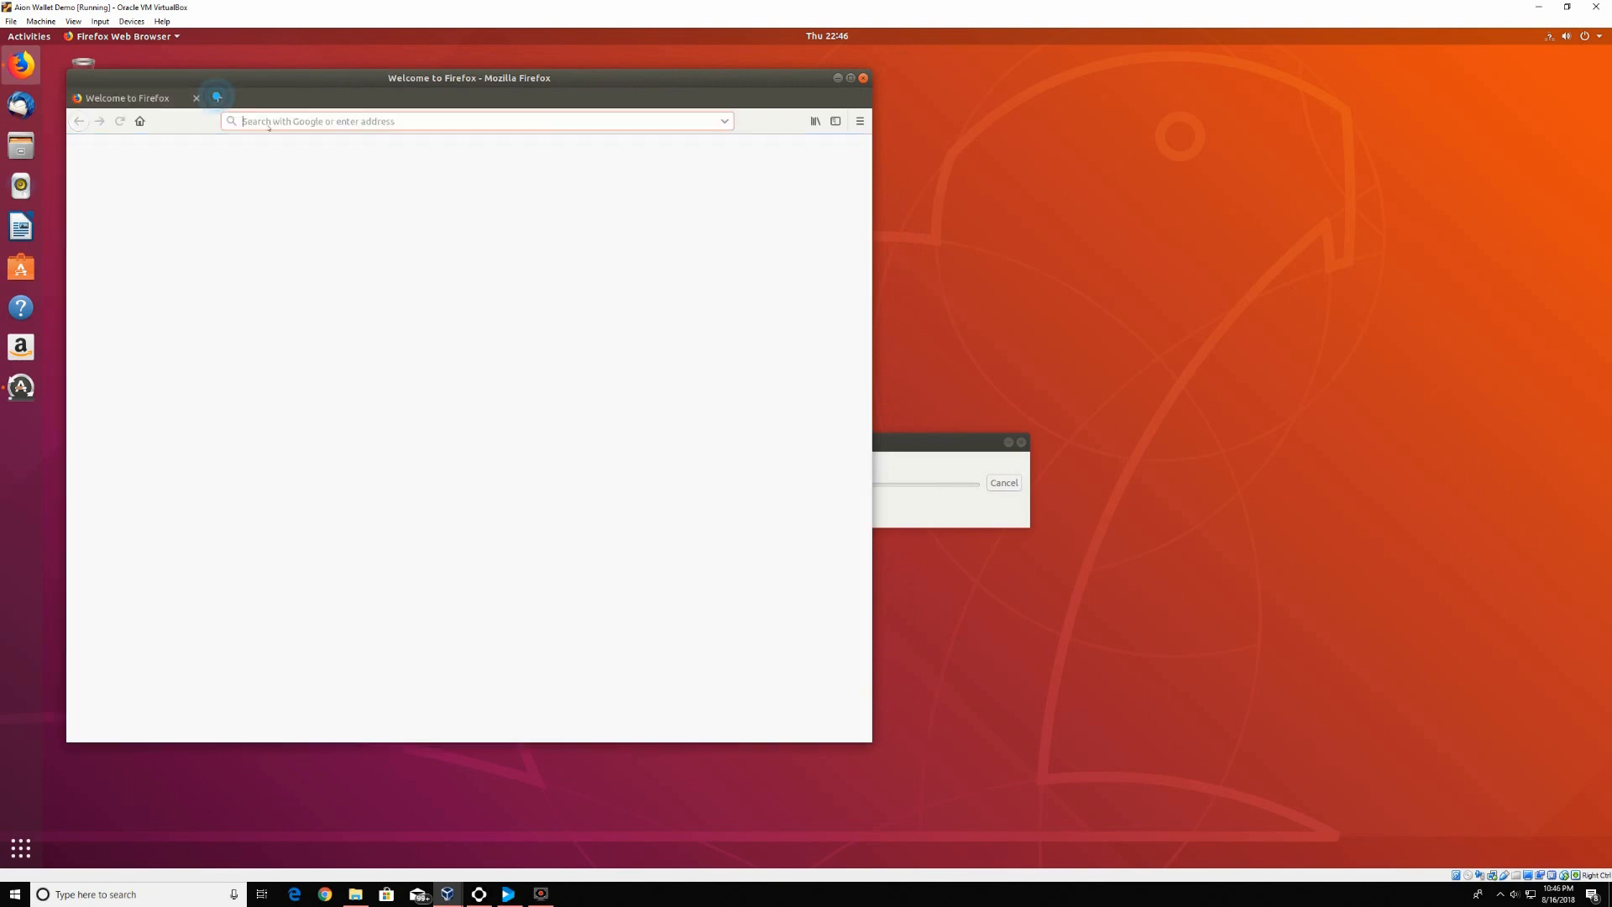
left_click(324, 158)
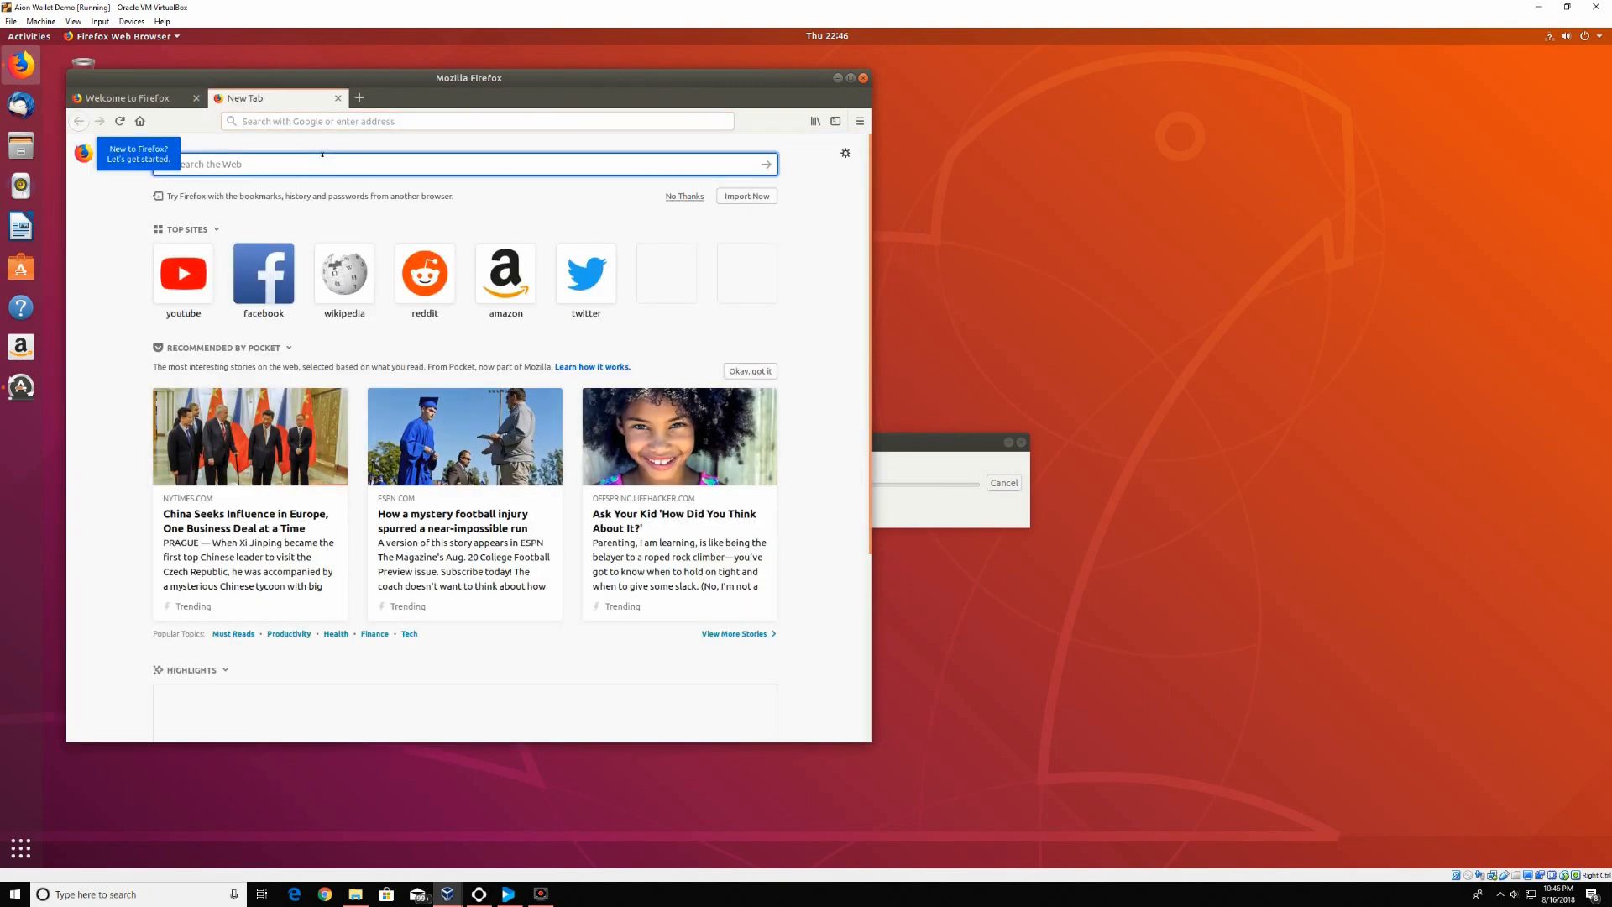
type("aion")
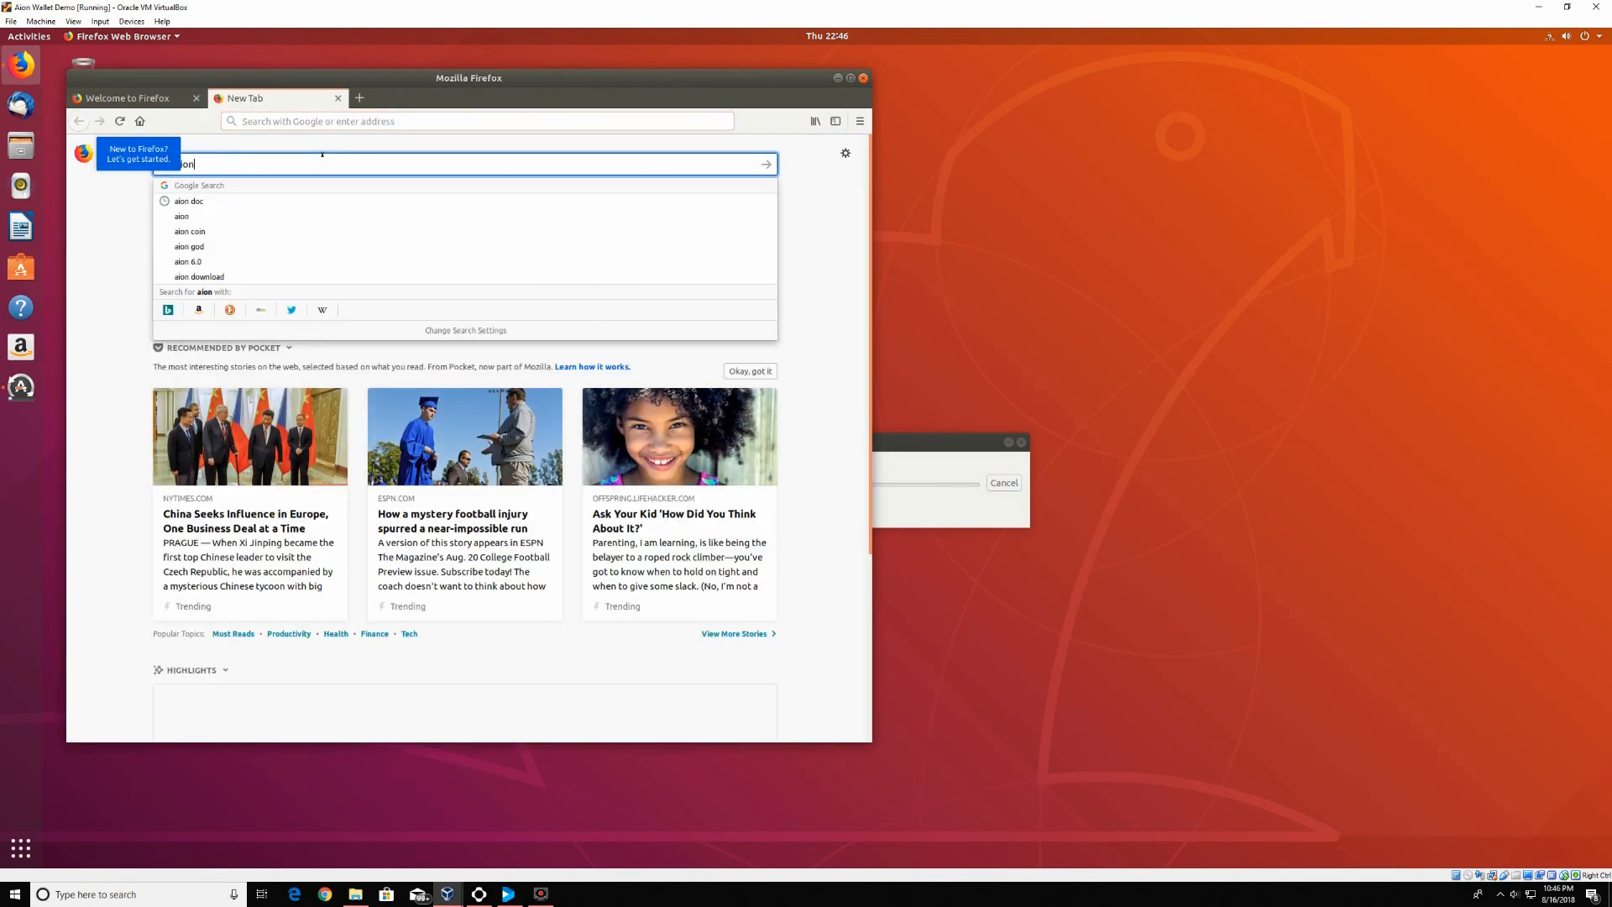
type(".n")
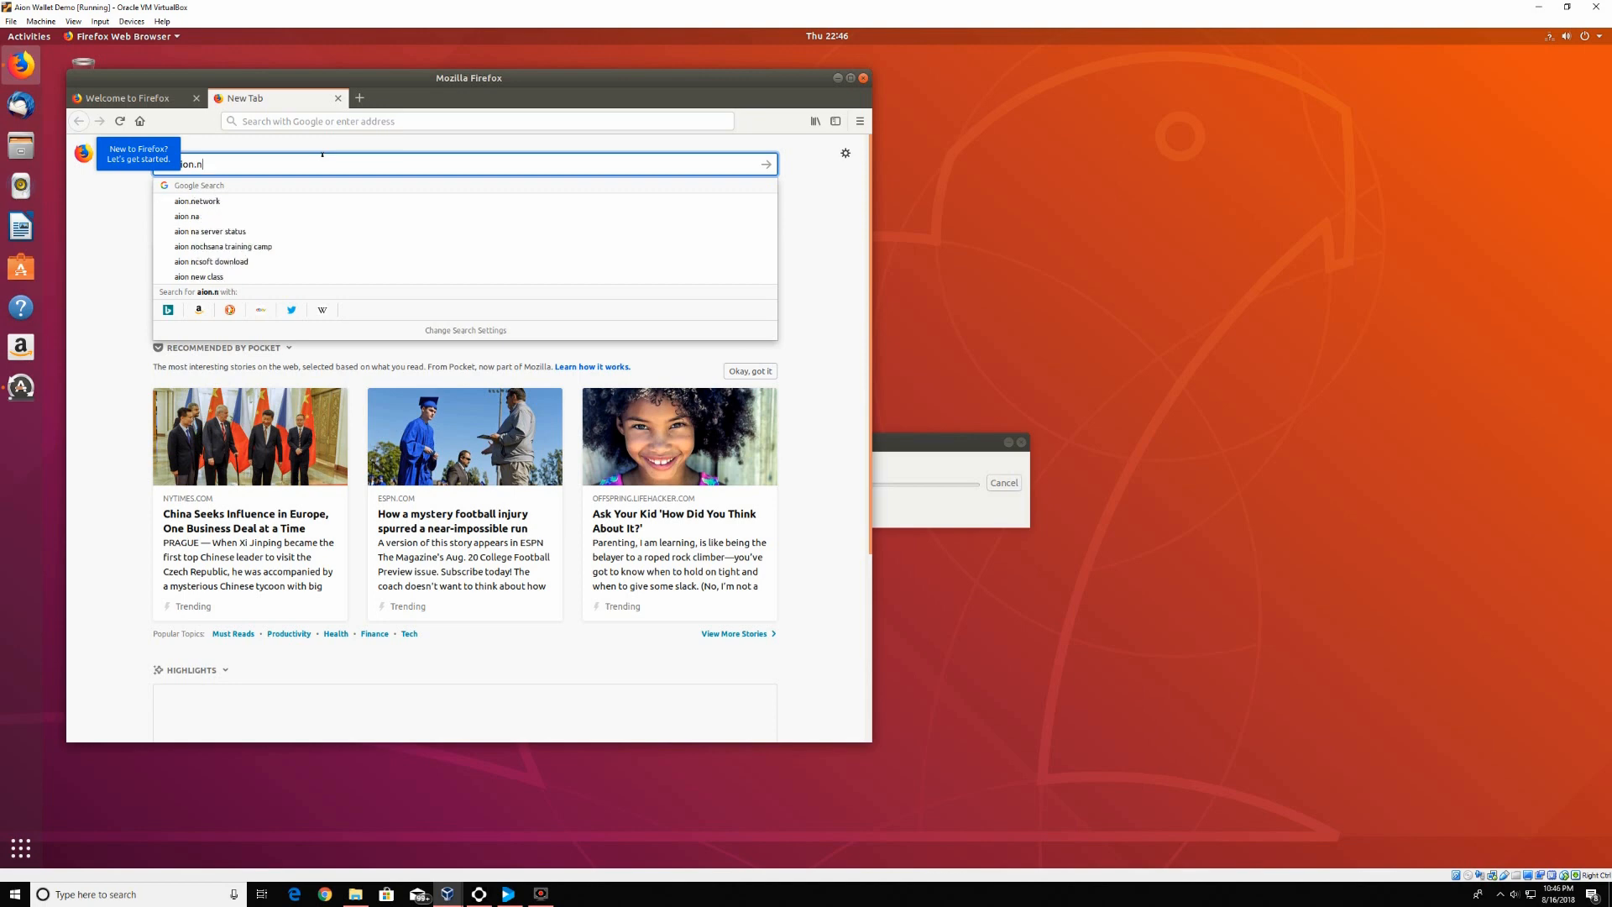
Open the official aion.network site from search, maximize Firefox, and go to Documentation
left_click(201, 201)
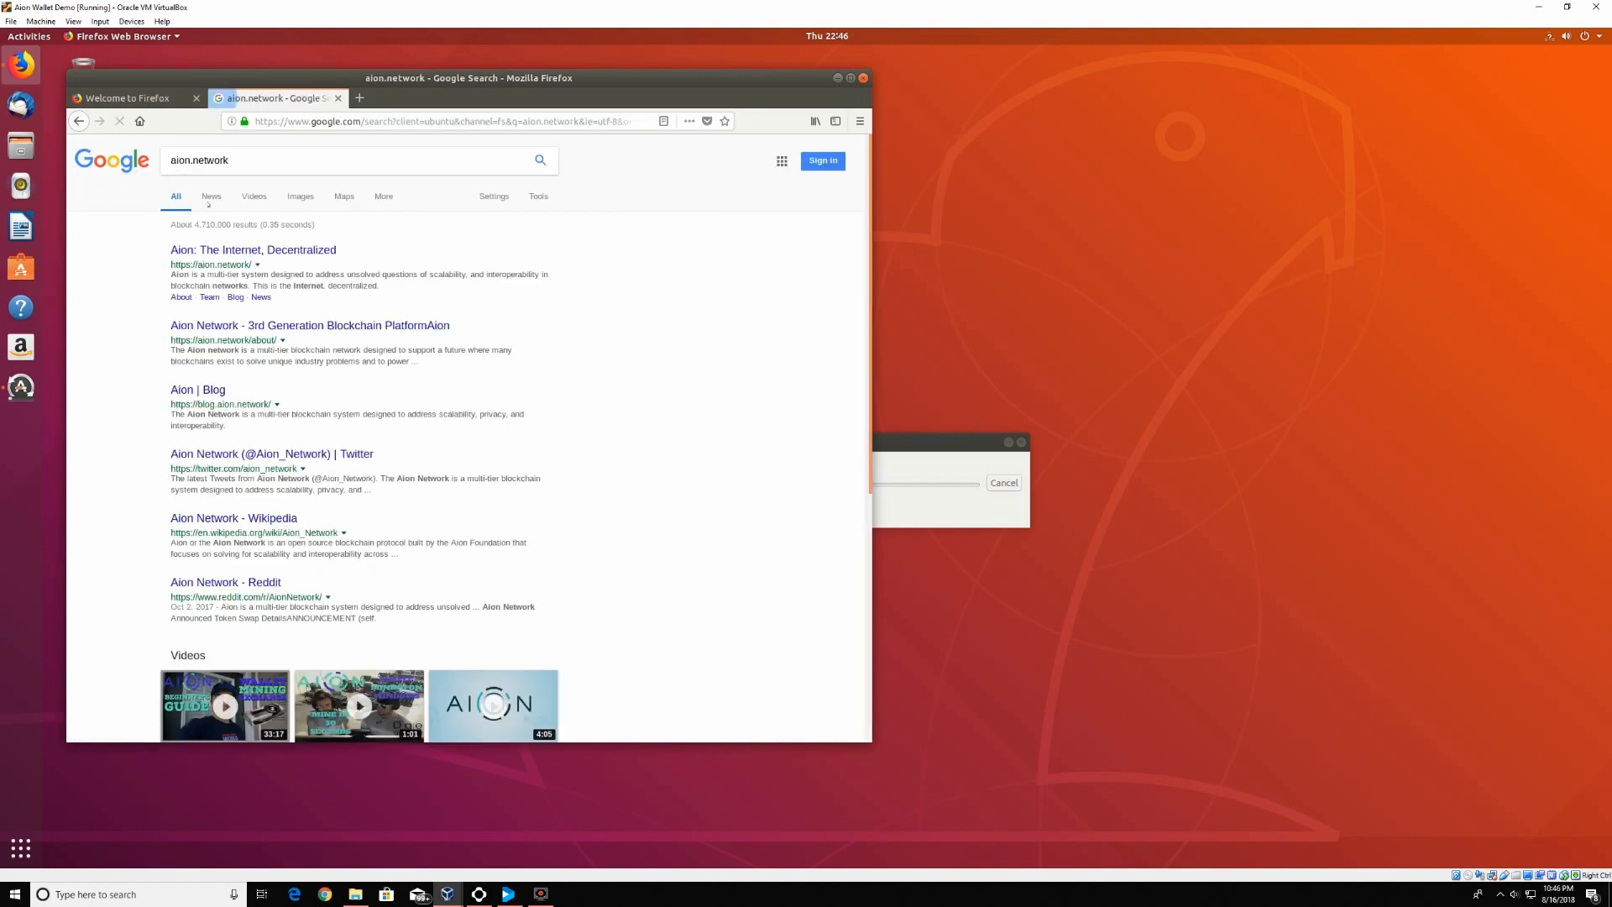
left_click(279, 250)
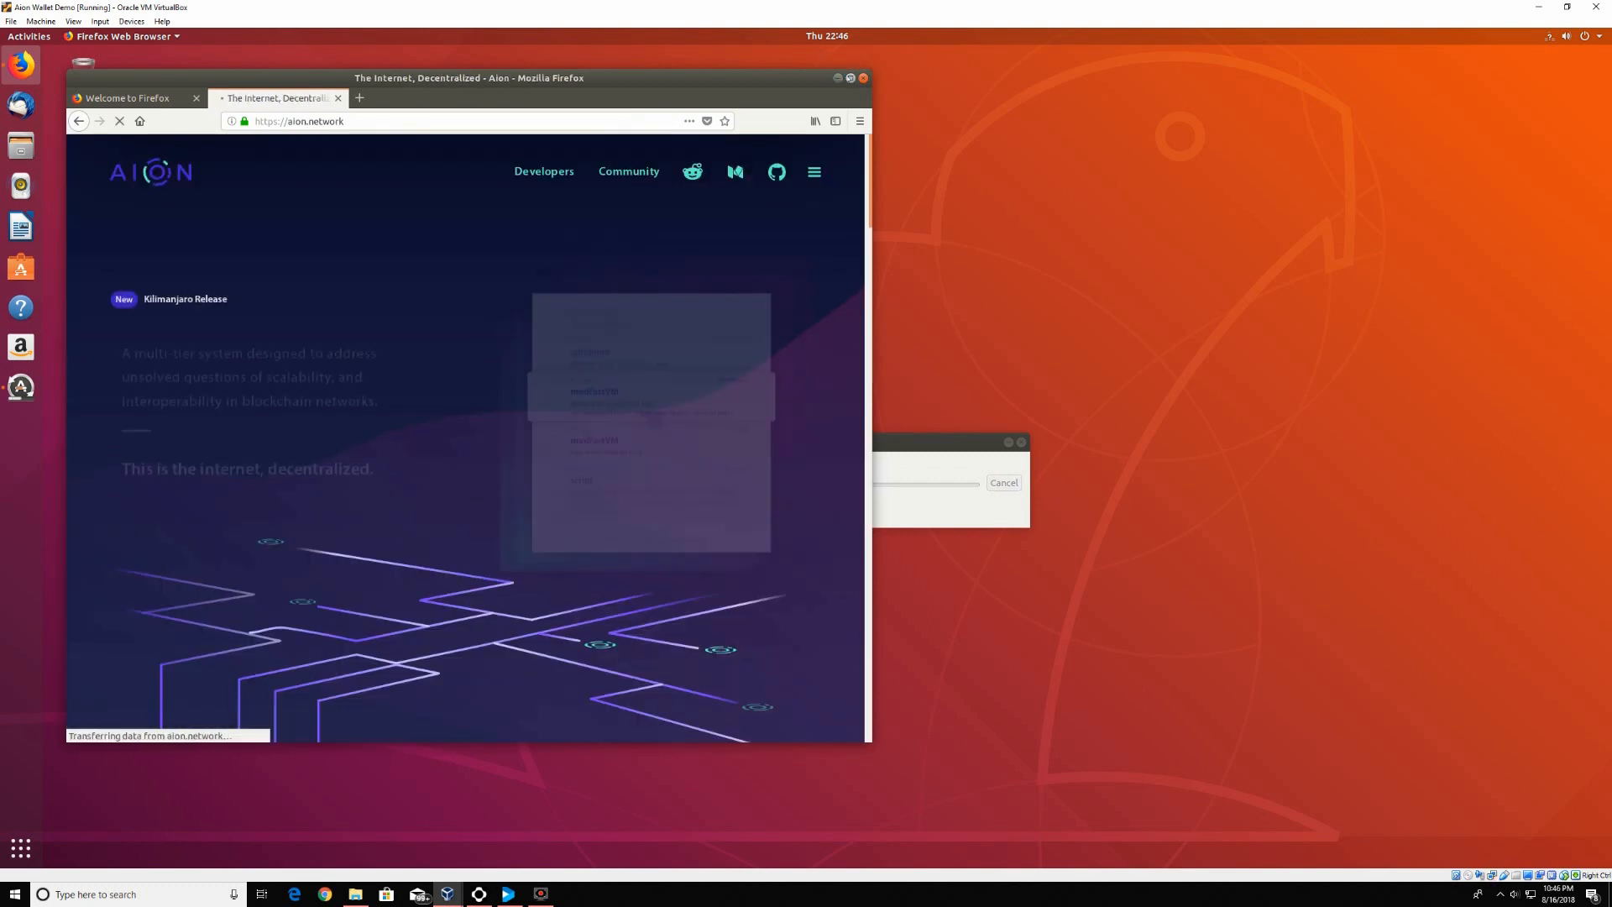
left_click(850, 78)
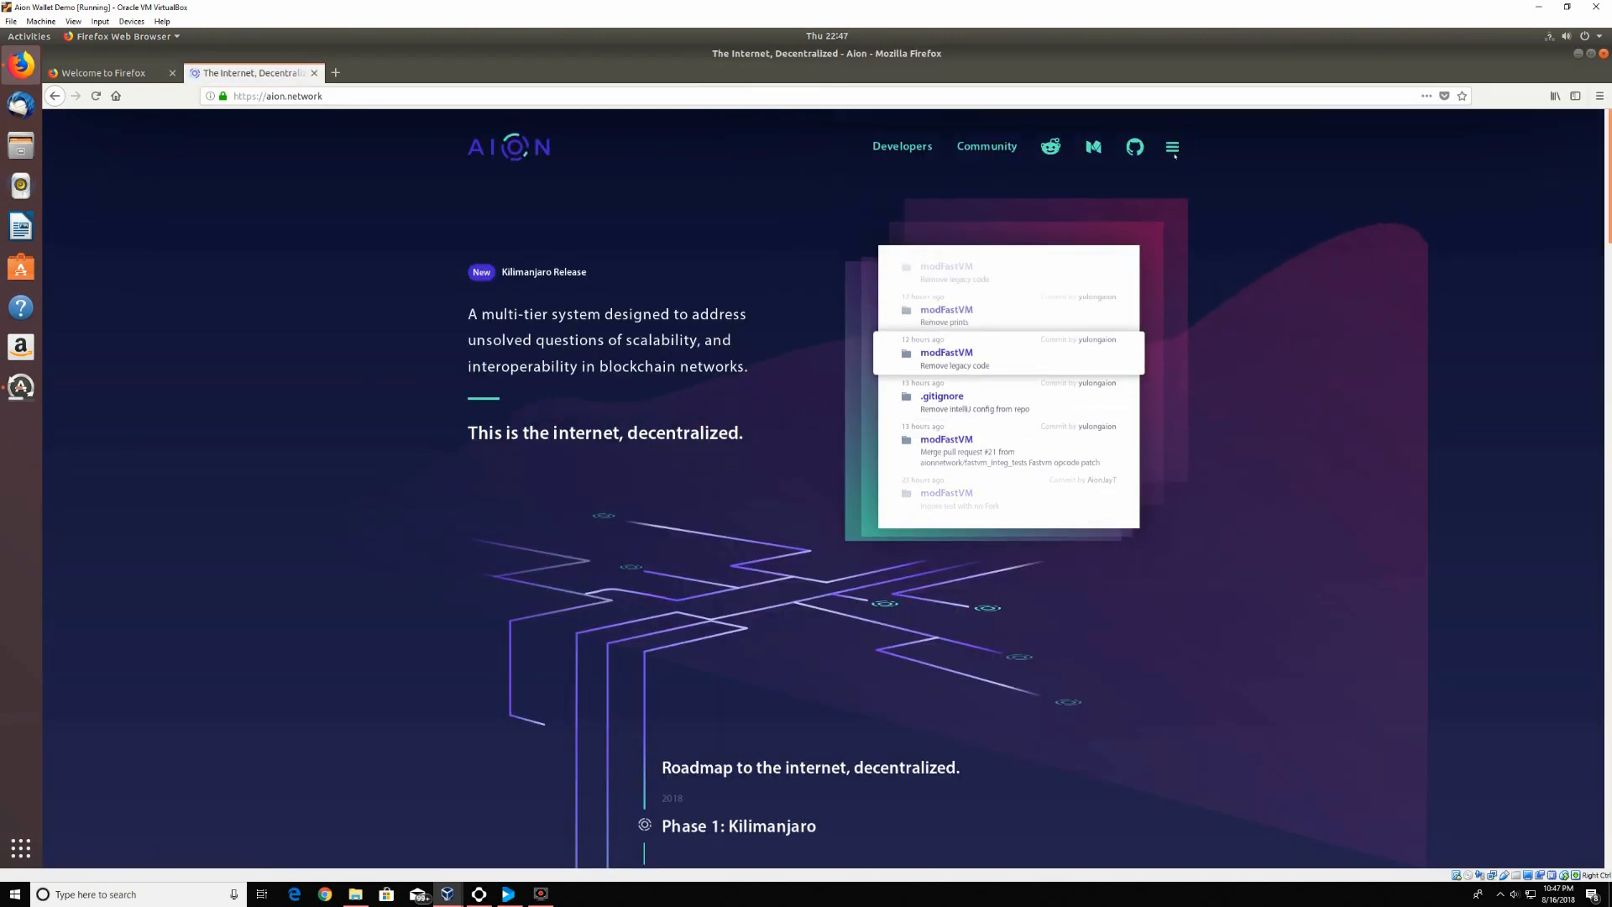
left_click(1171, 147)
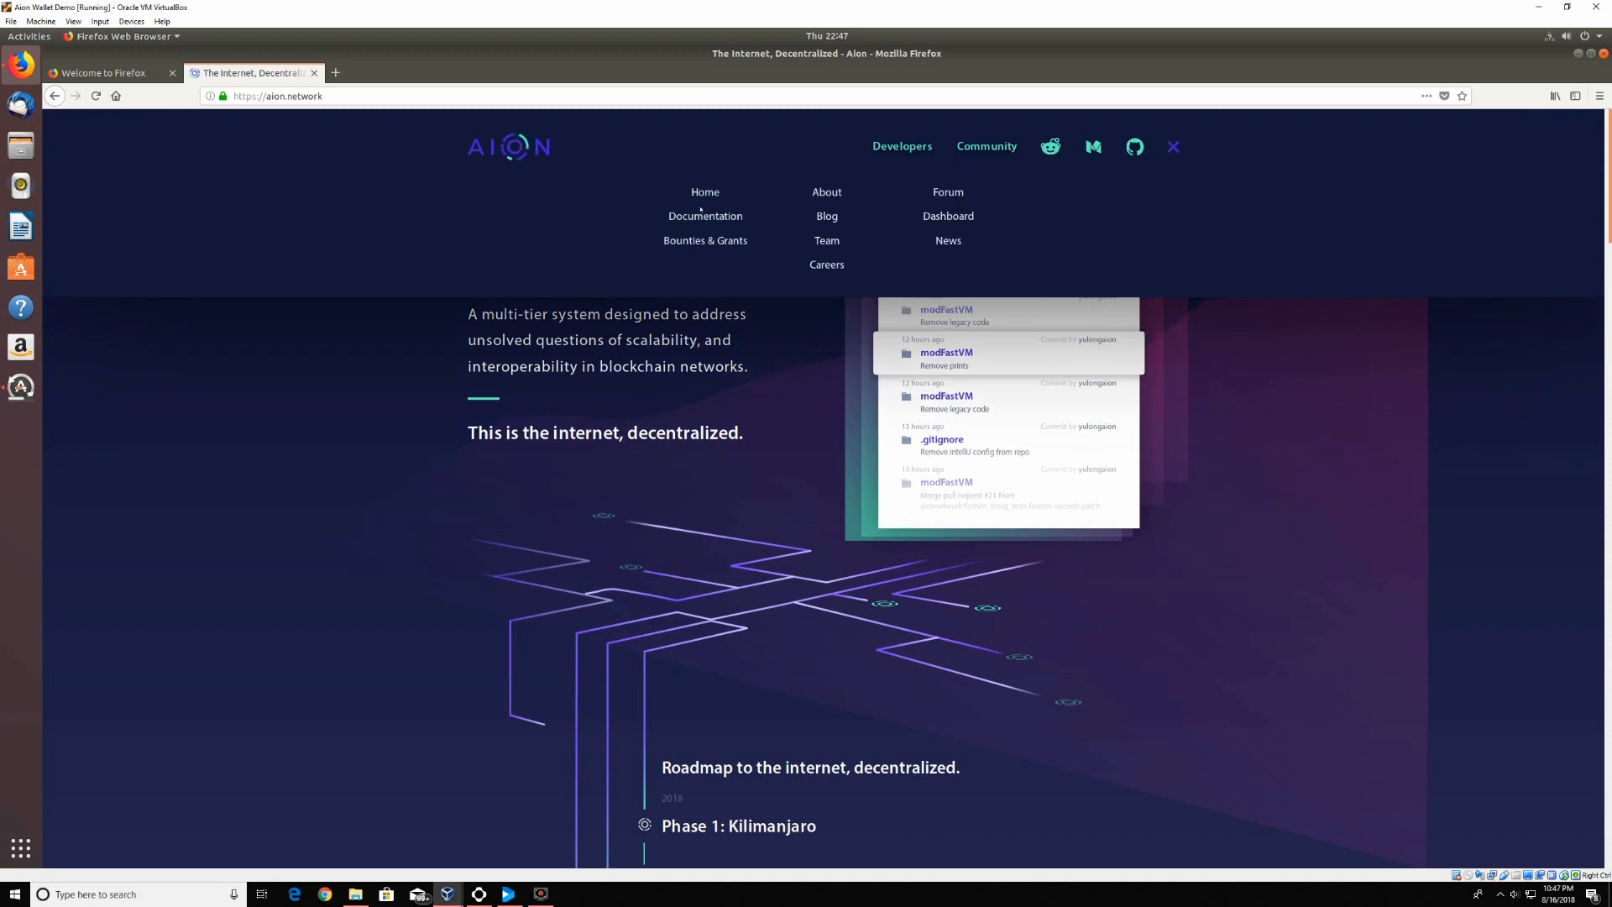
left_click(701, 216)
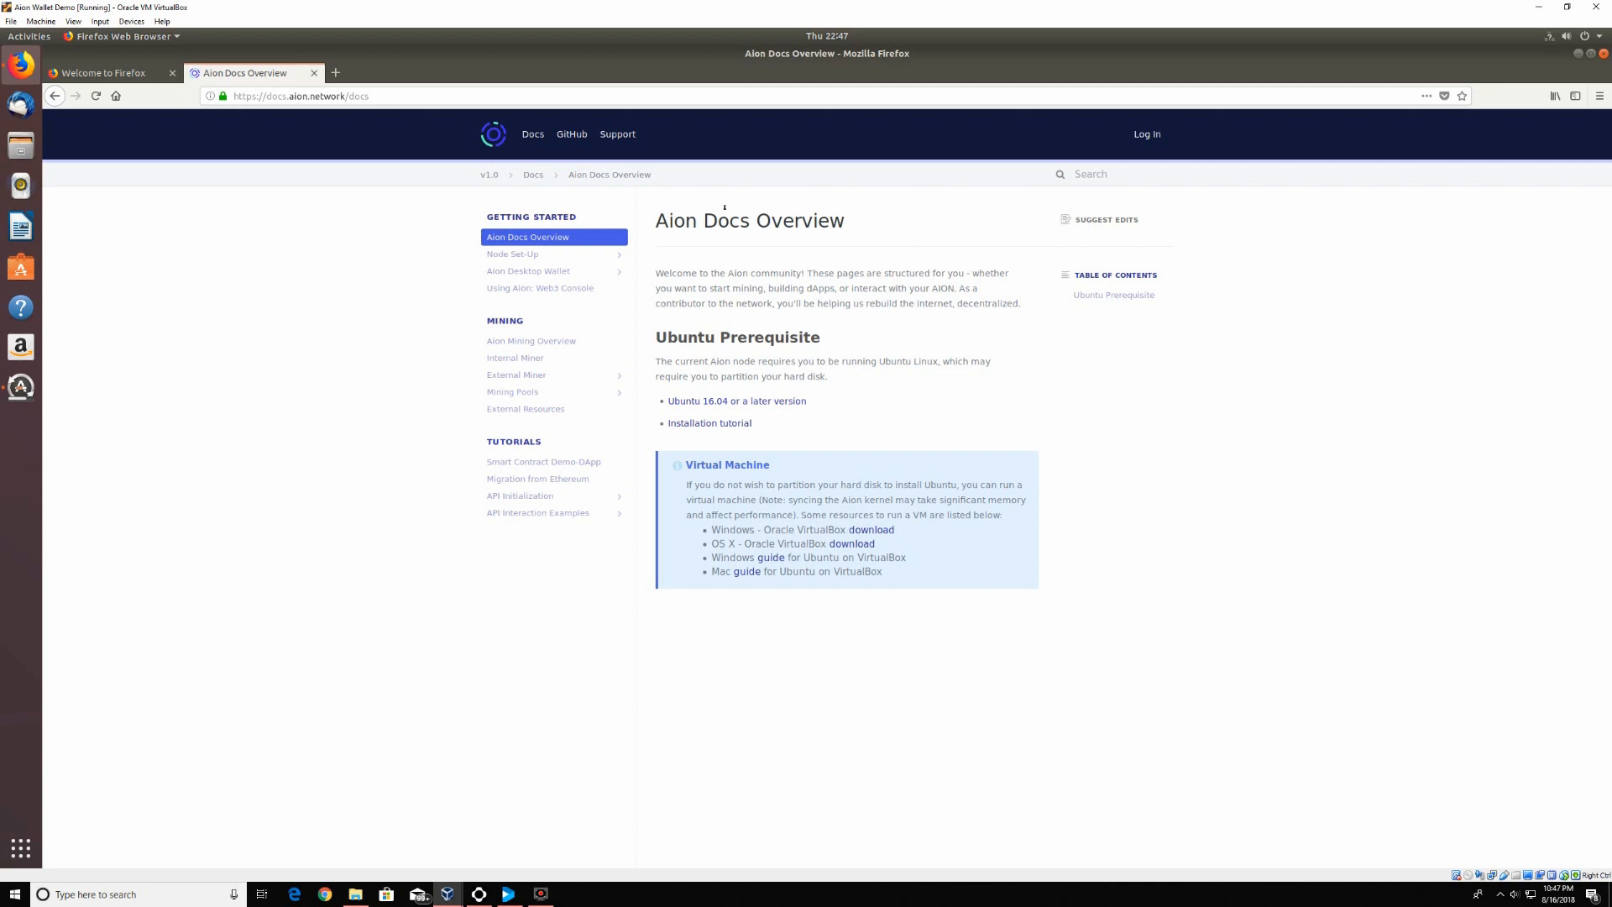
Open the Node Set-Up guide and follow its 'here' link to the Aion node releases
left_click(584, 253)
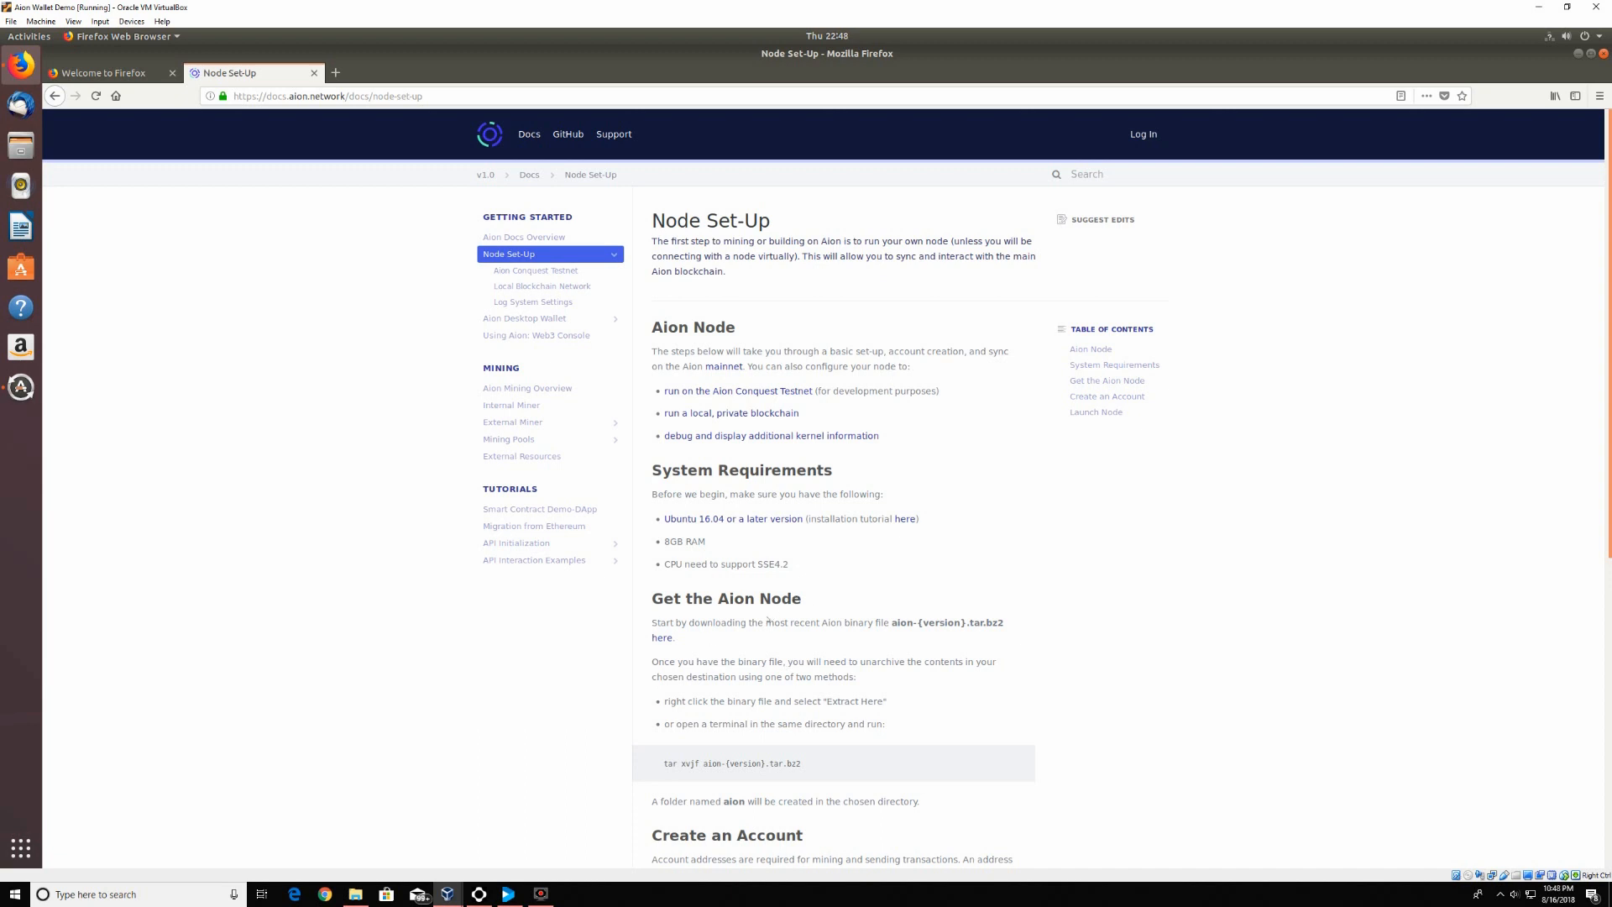
left_click(660, 638)
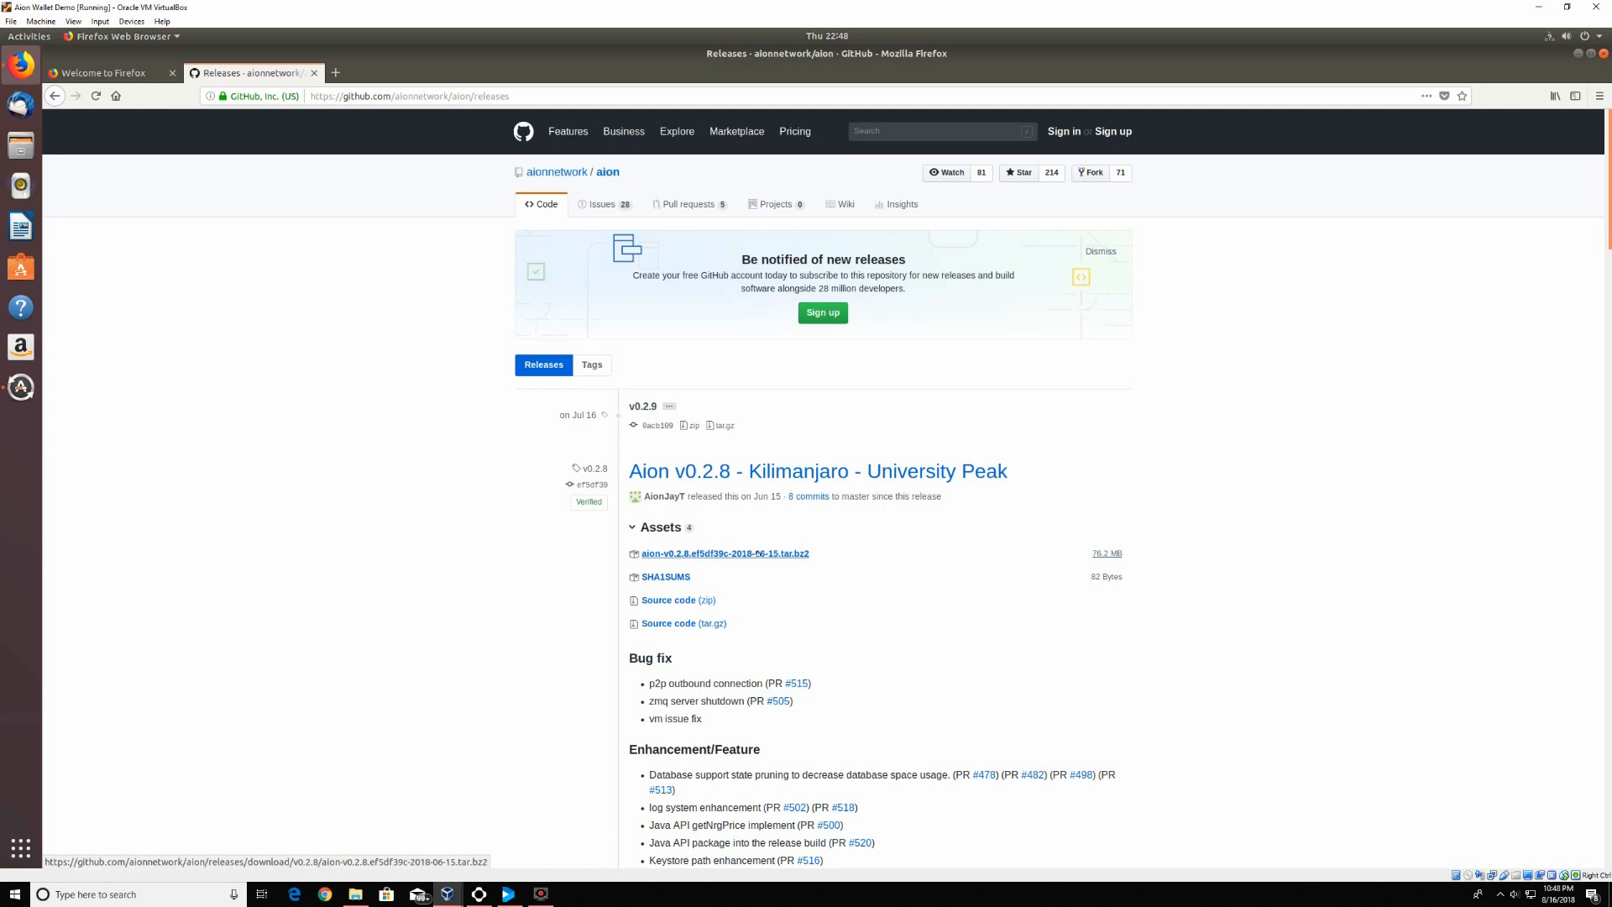
Save the 76.2 MB aion-v0.2.8 tar.bz2 kernel archive from GitHub, then return to the Node Set-Up docs
left_click(760, 554)
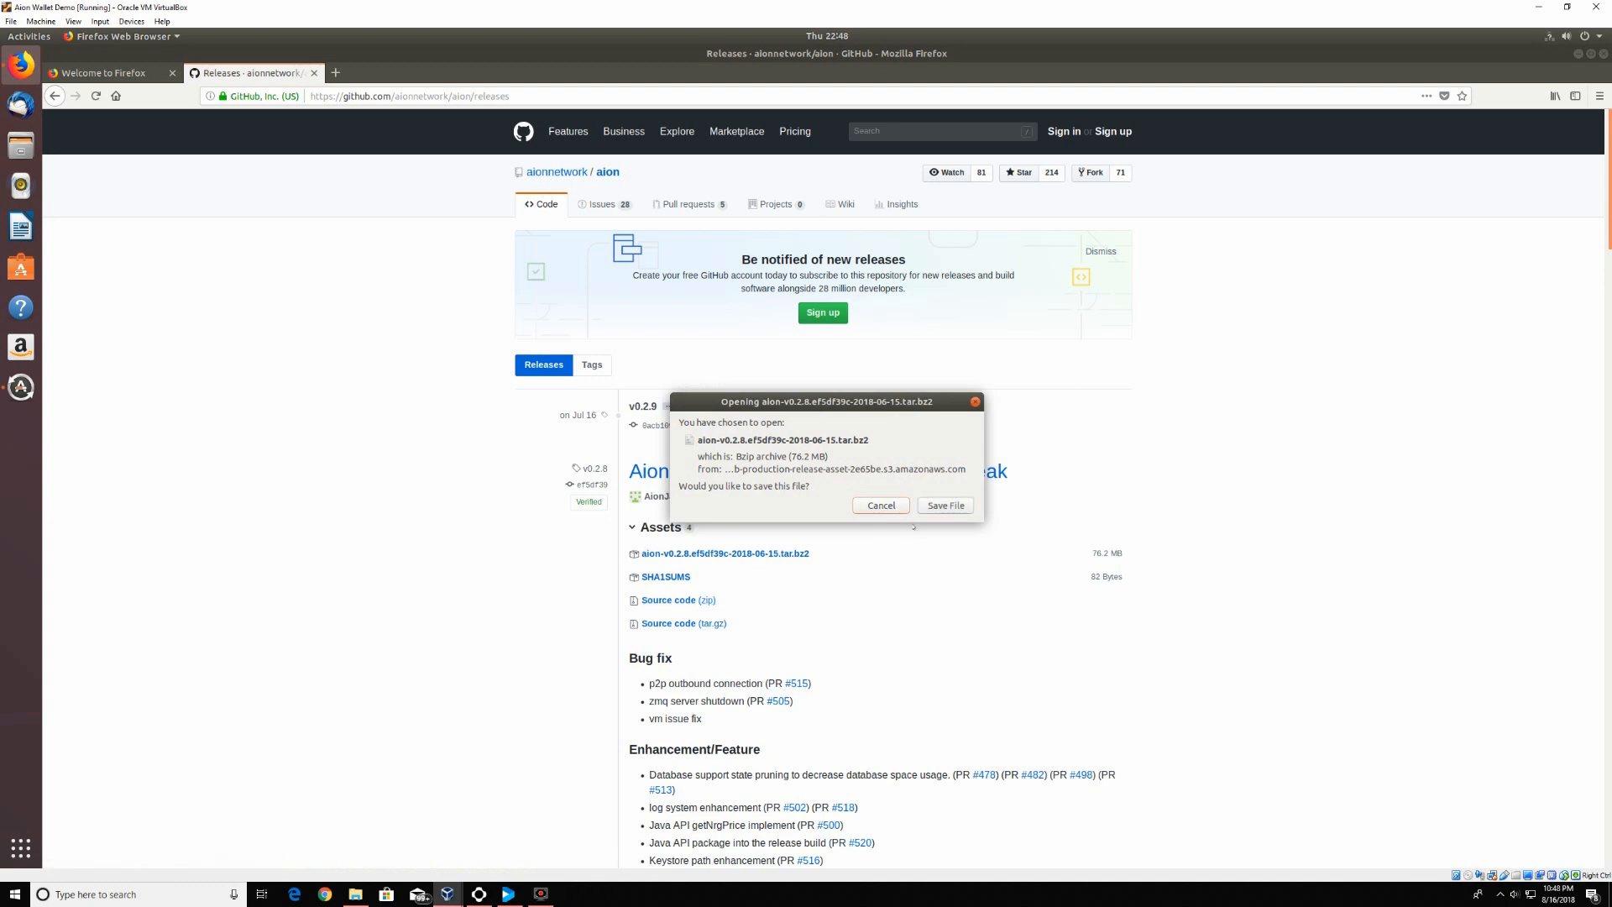
left_click(946, 505)
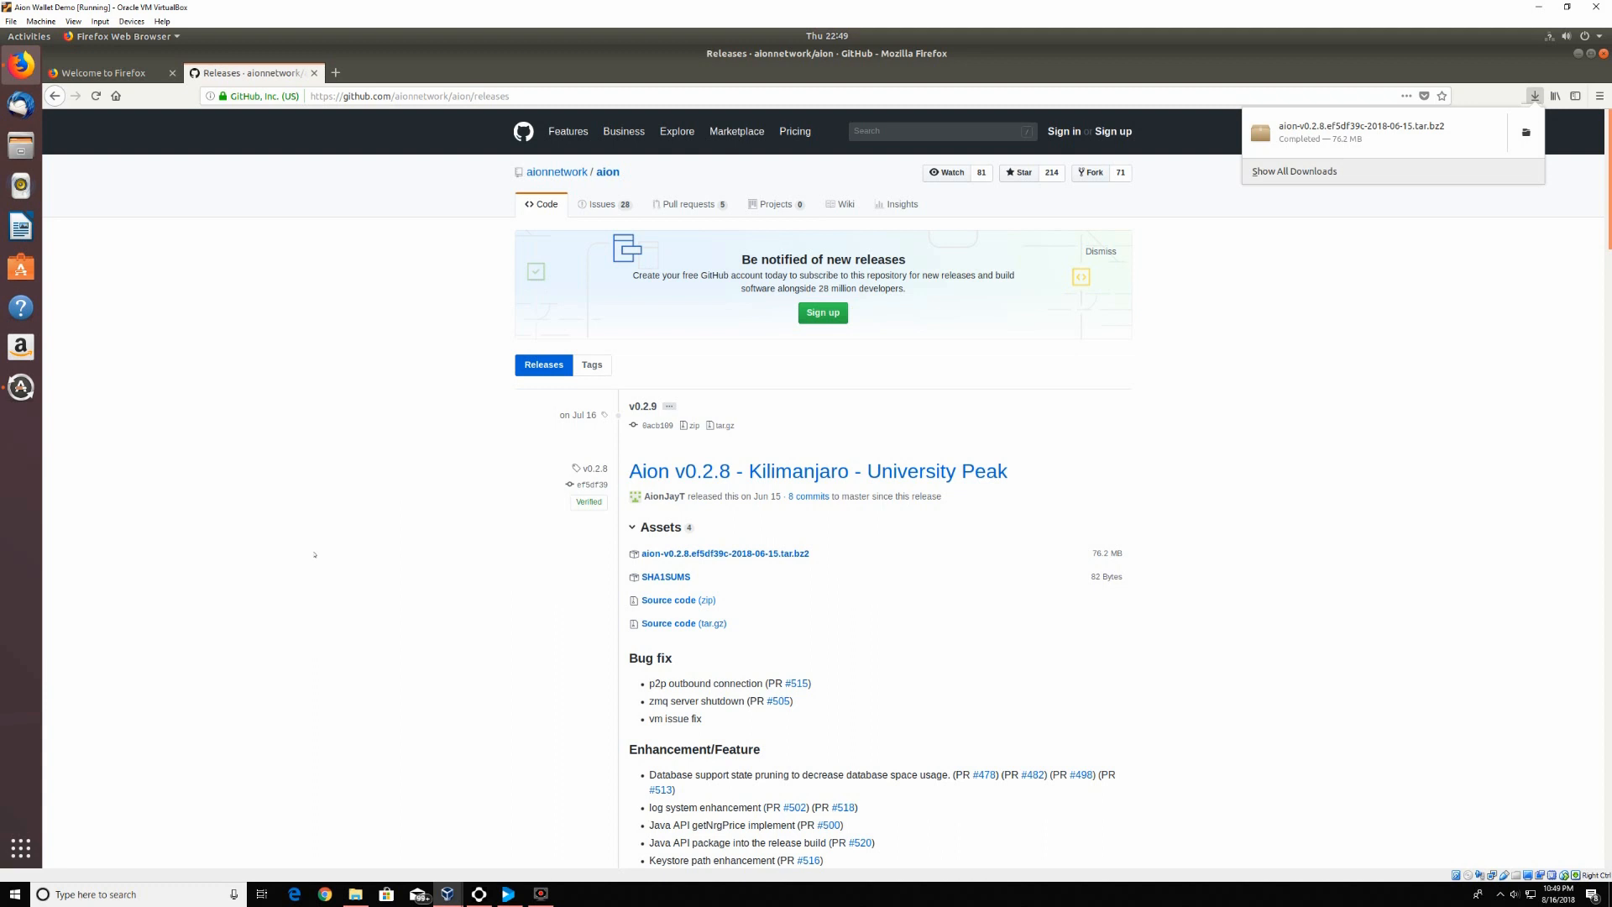
left_click(55, 96)
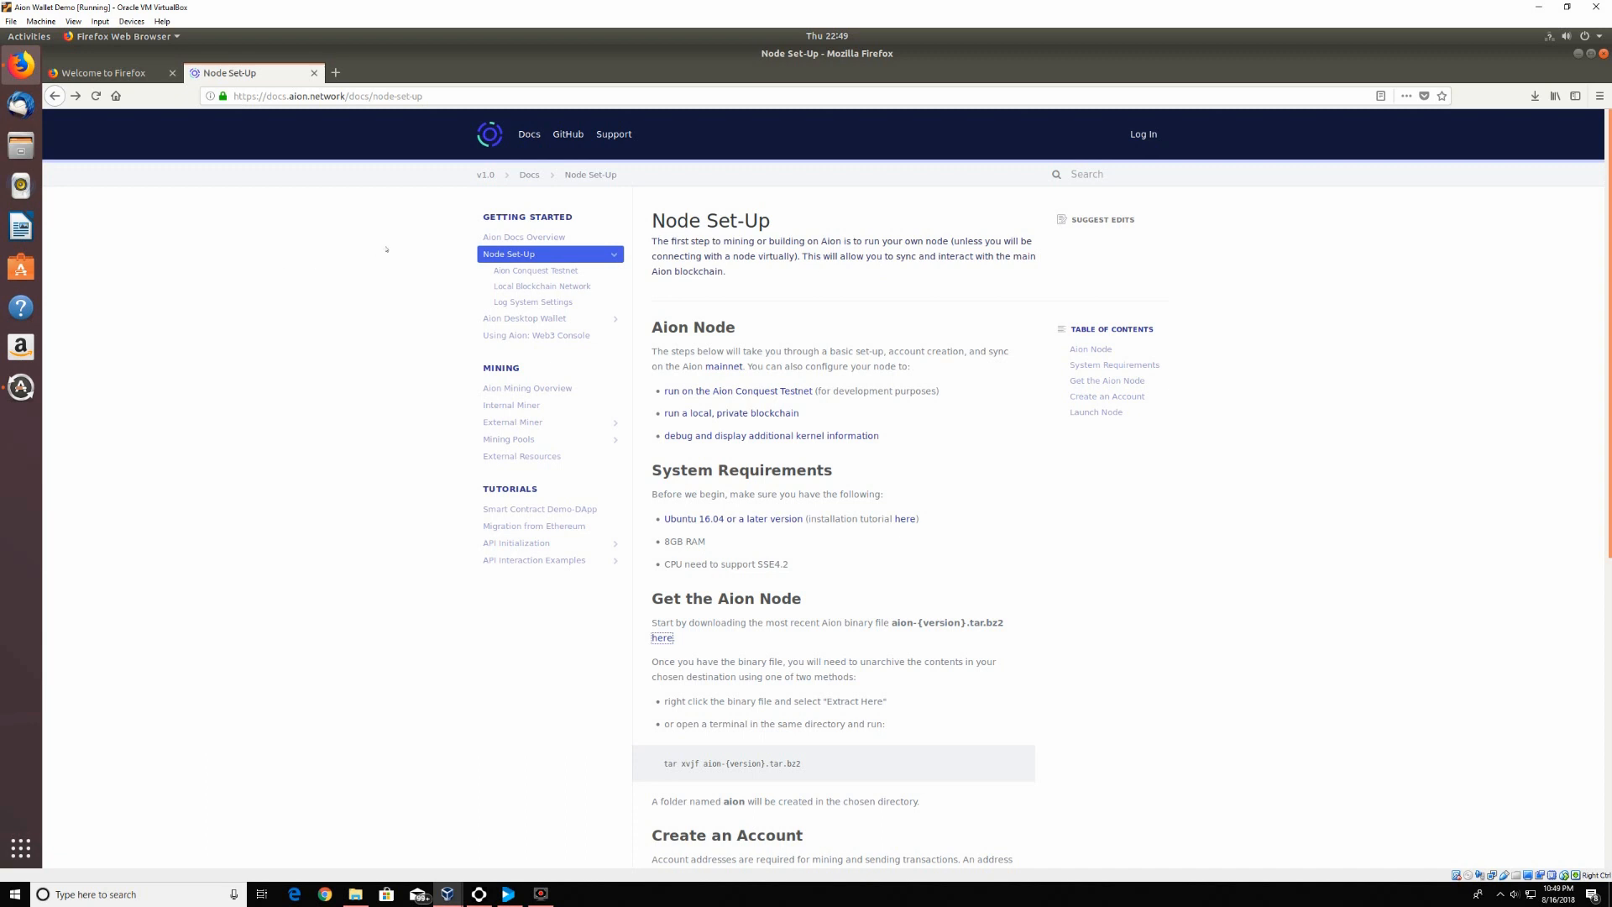
From the Aion Desktop Wallet docs, save the aion_wallet v1.0.0 tar.bz2 archive from its GitHub release page
left_click(551, 320)
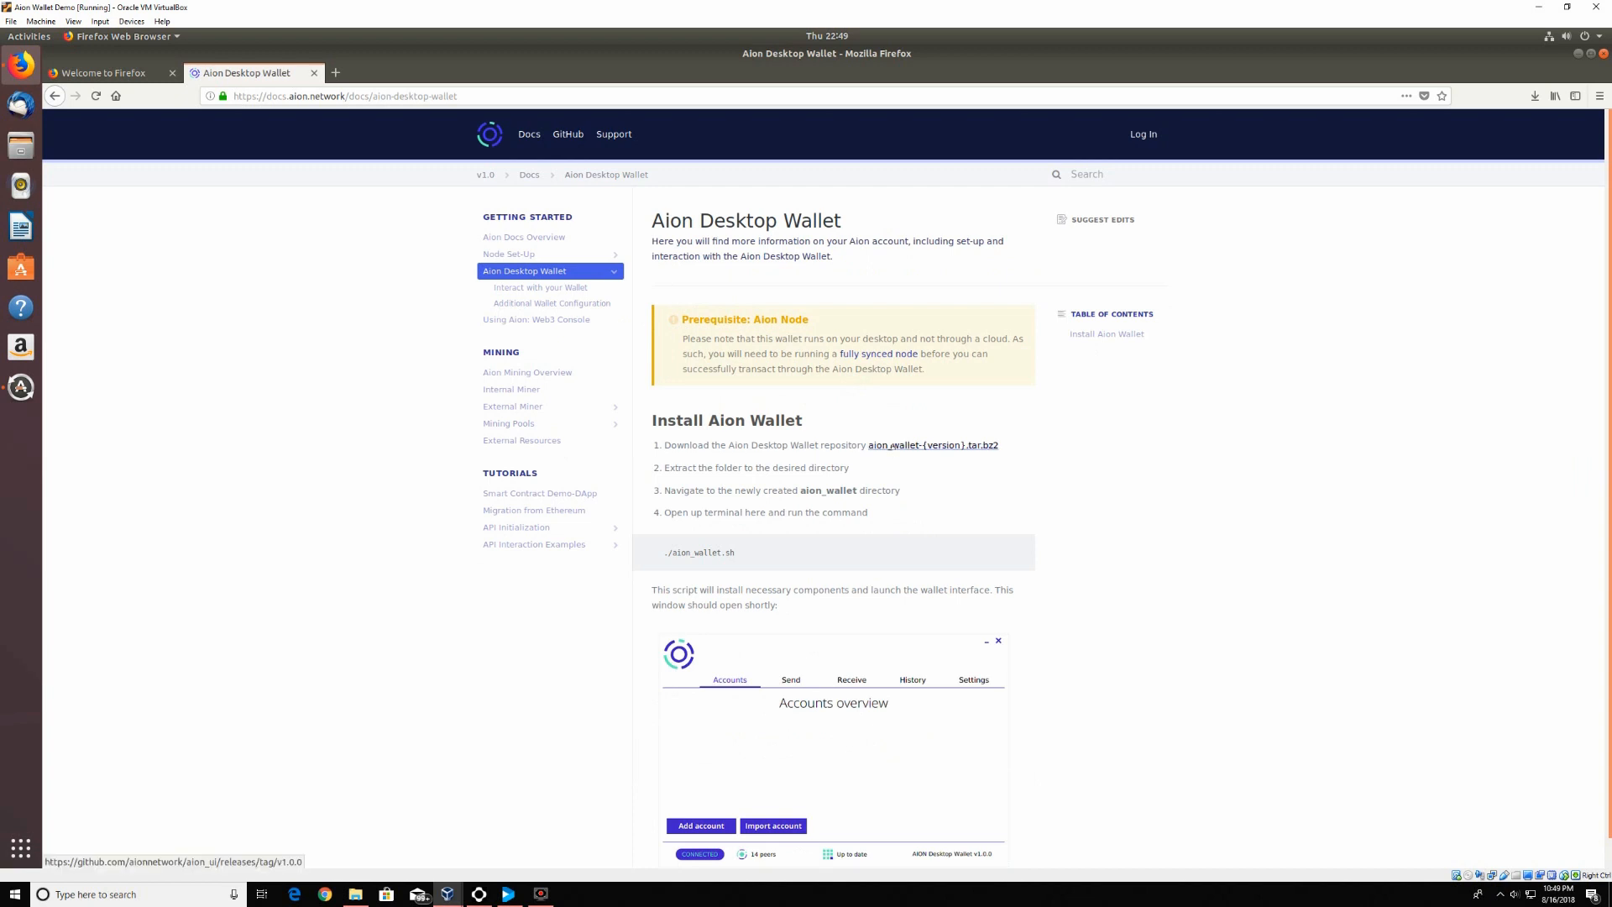
left_click(893, 446)
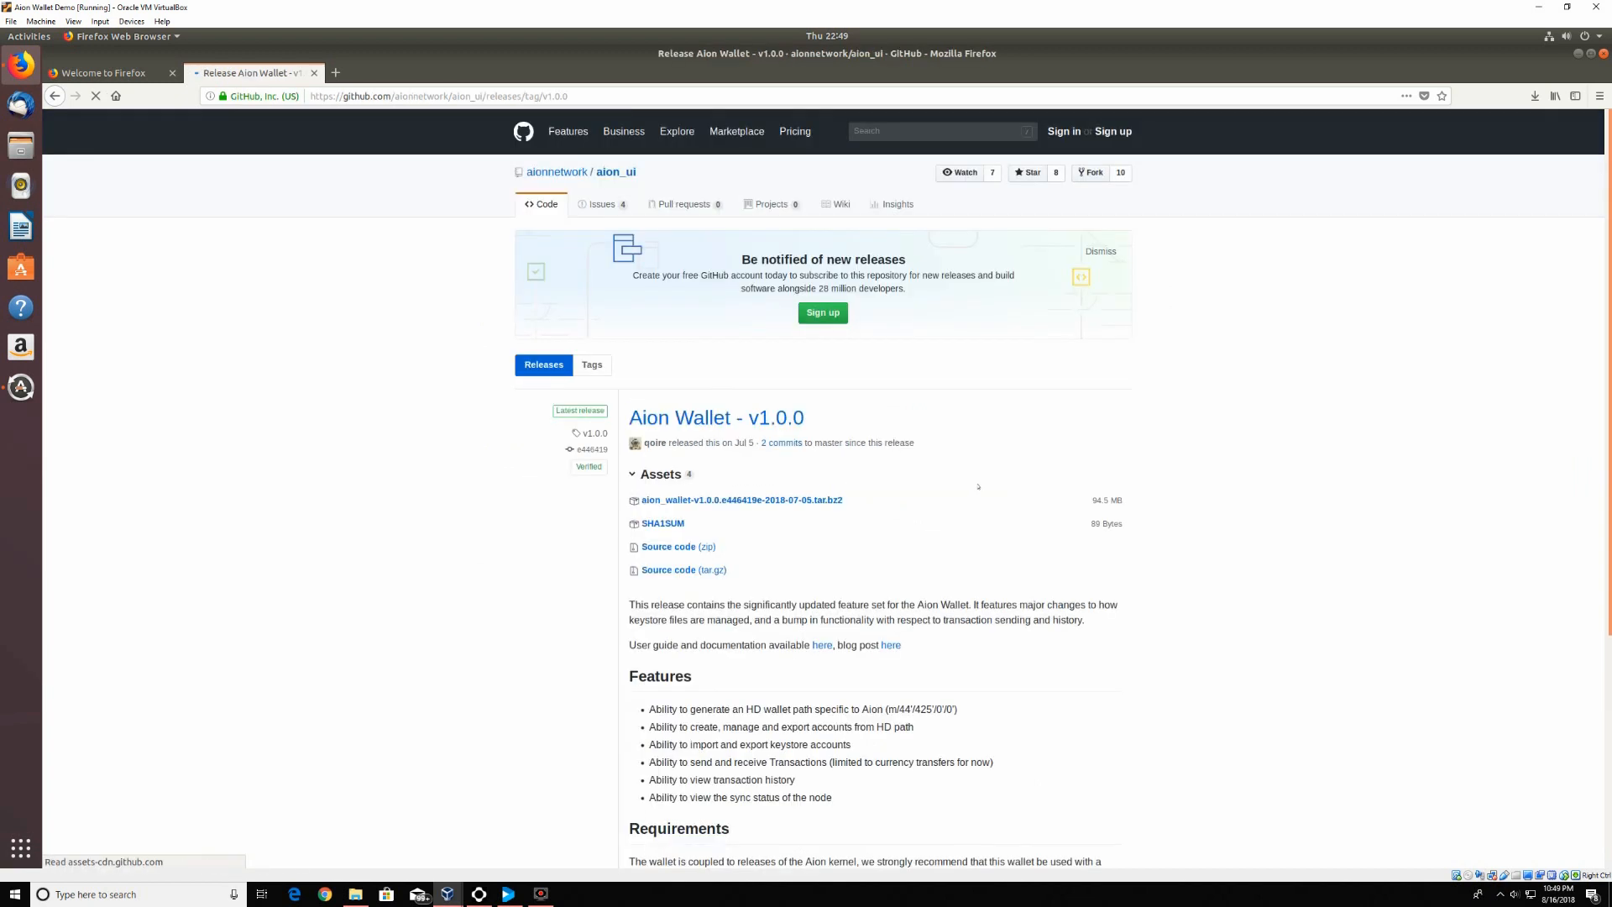
left_click(827, 500)
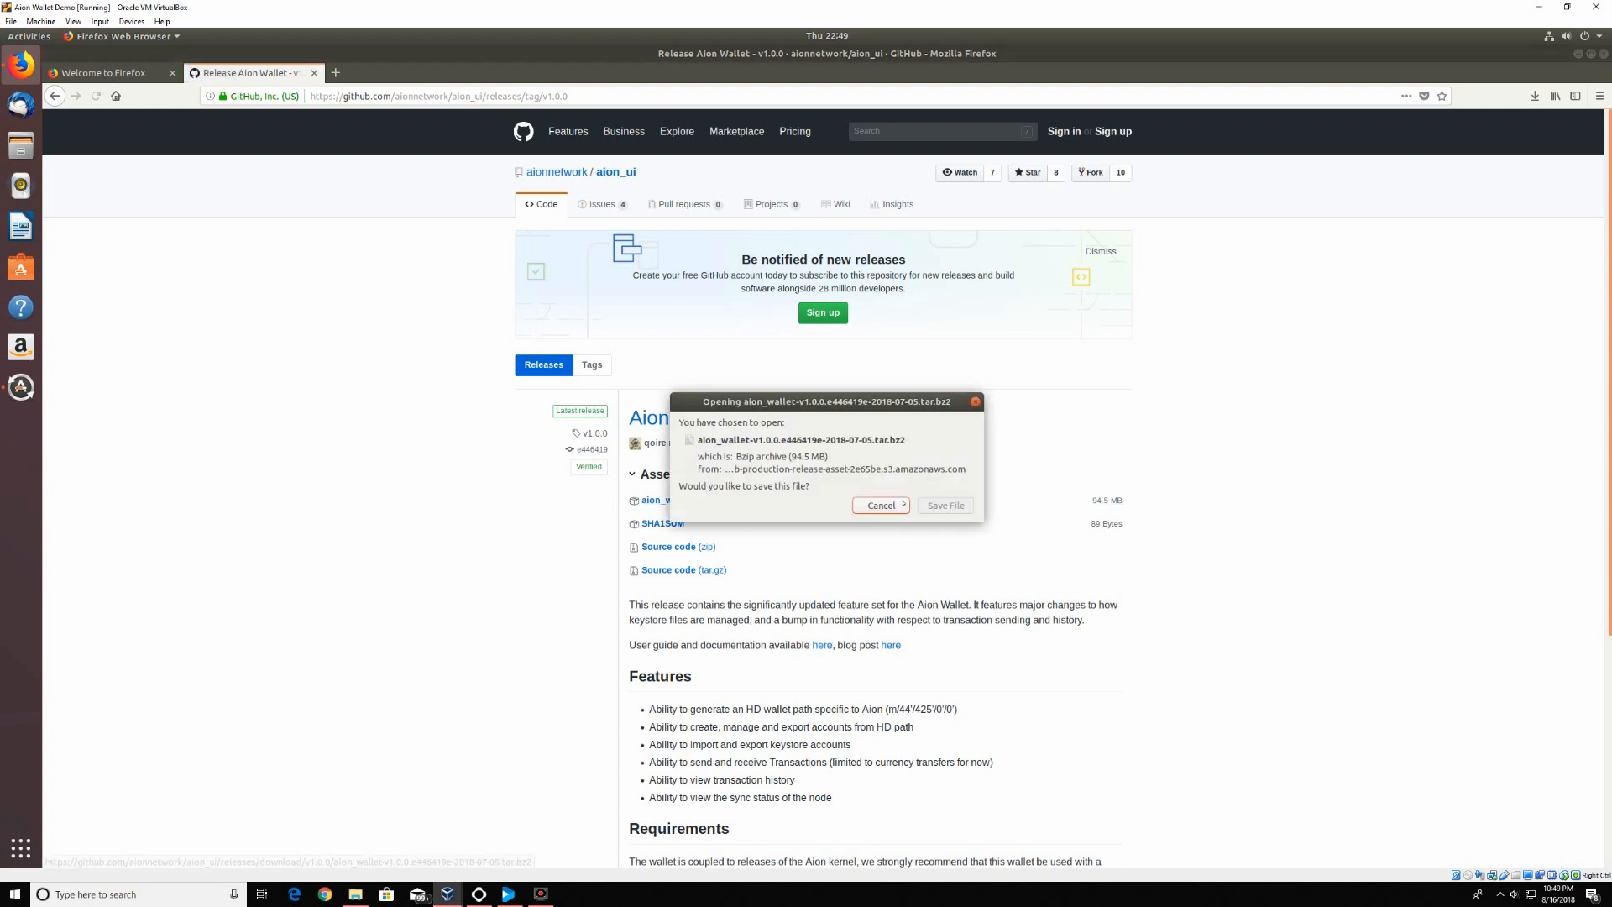
left_click(946, 505)
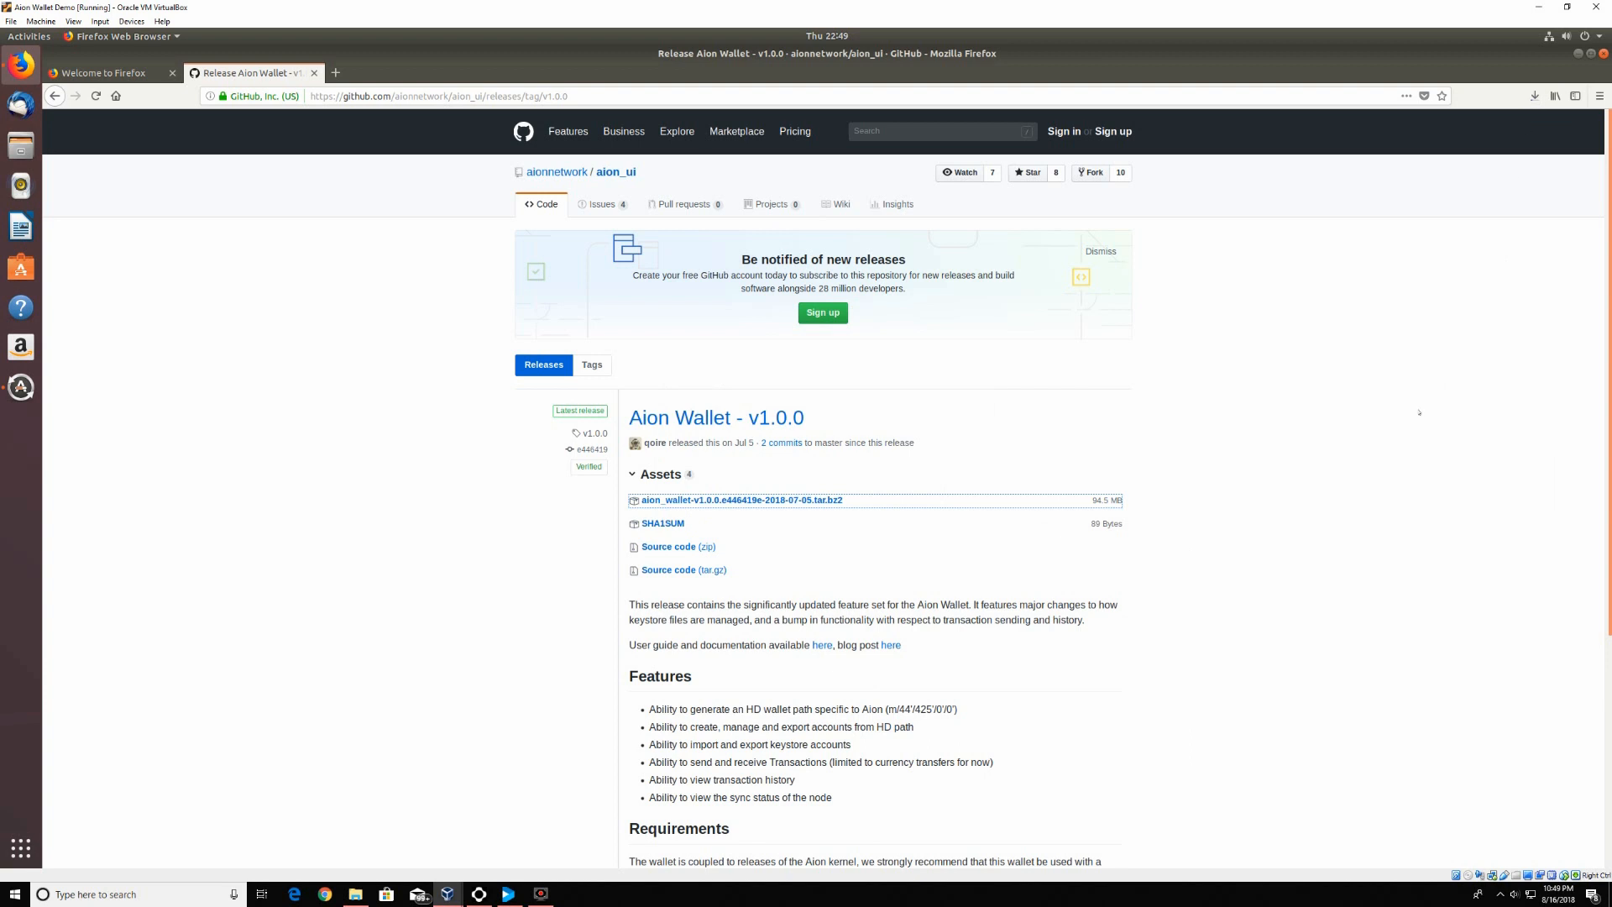
Confirm the wallet download completed, then close Firefox and both of its tabs
left_click(1533, 96)
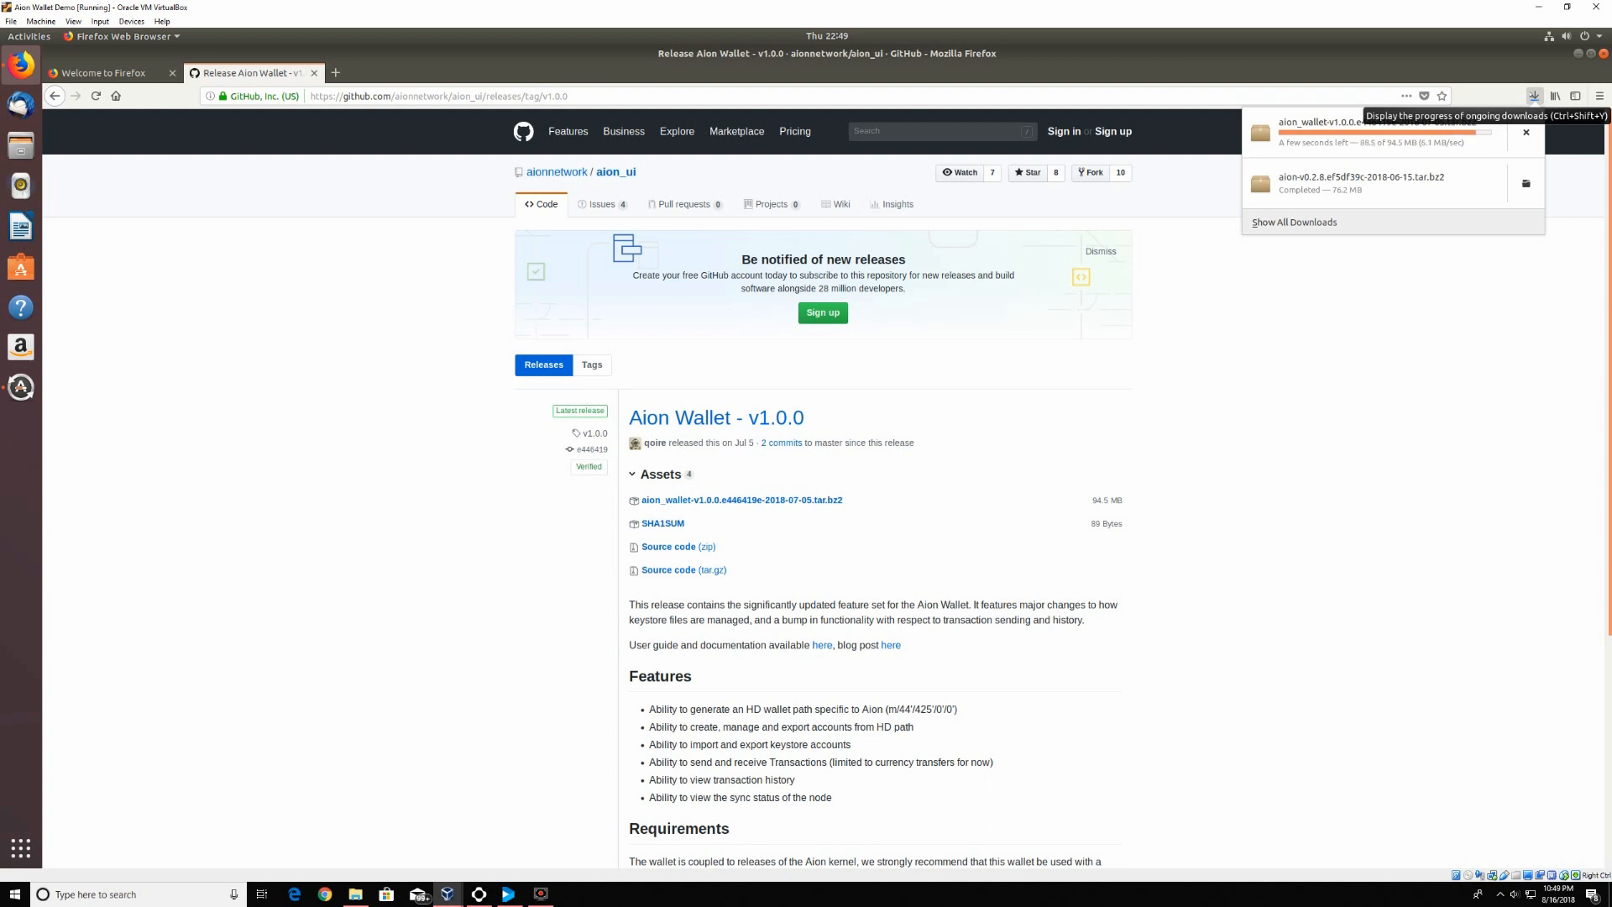
left_click(1533, 97)
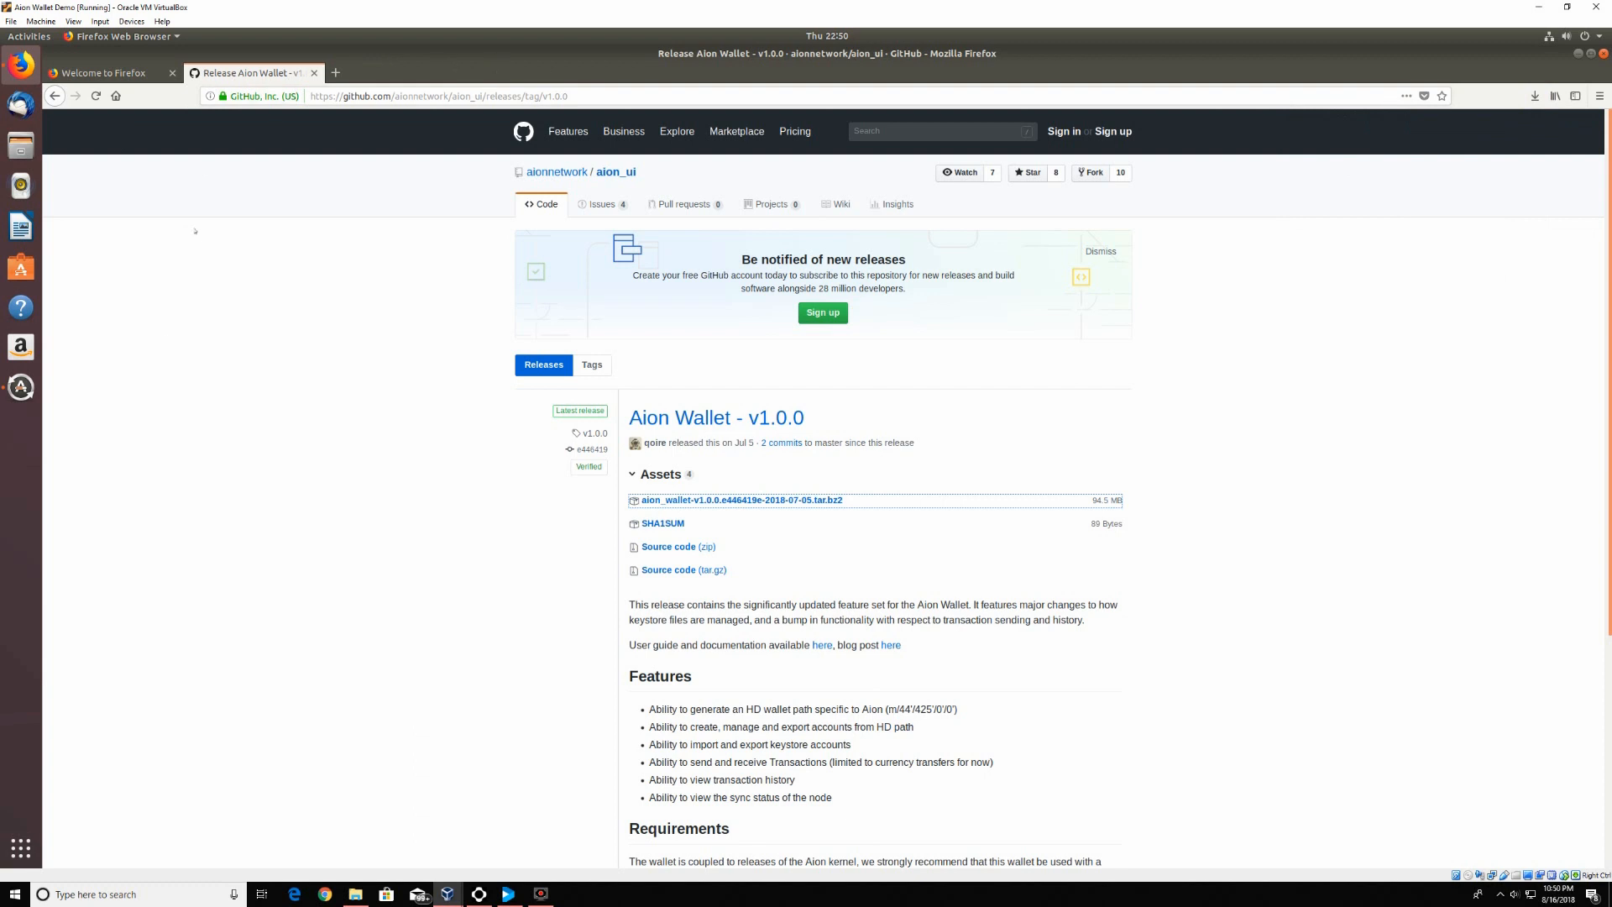
left_click(1603, 53)
left_click(949, 492)
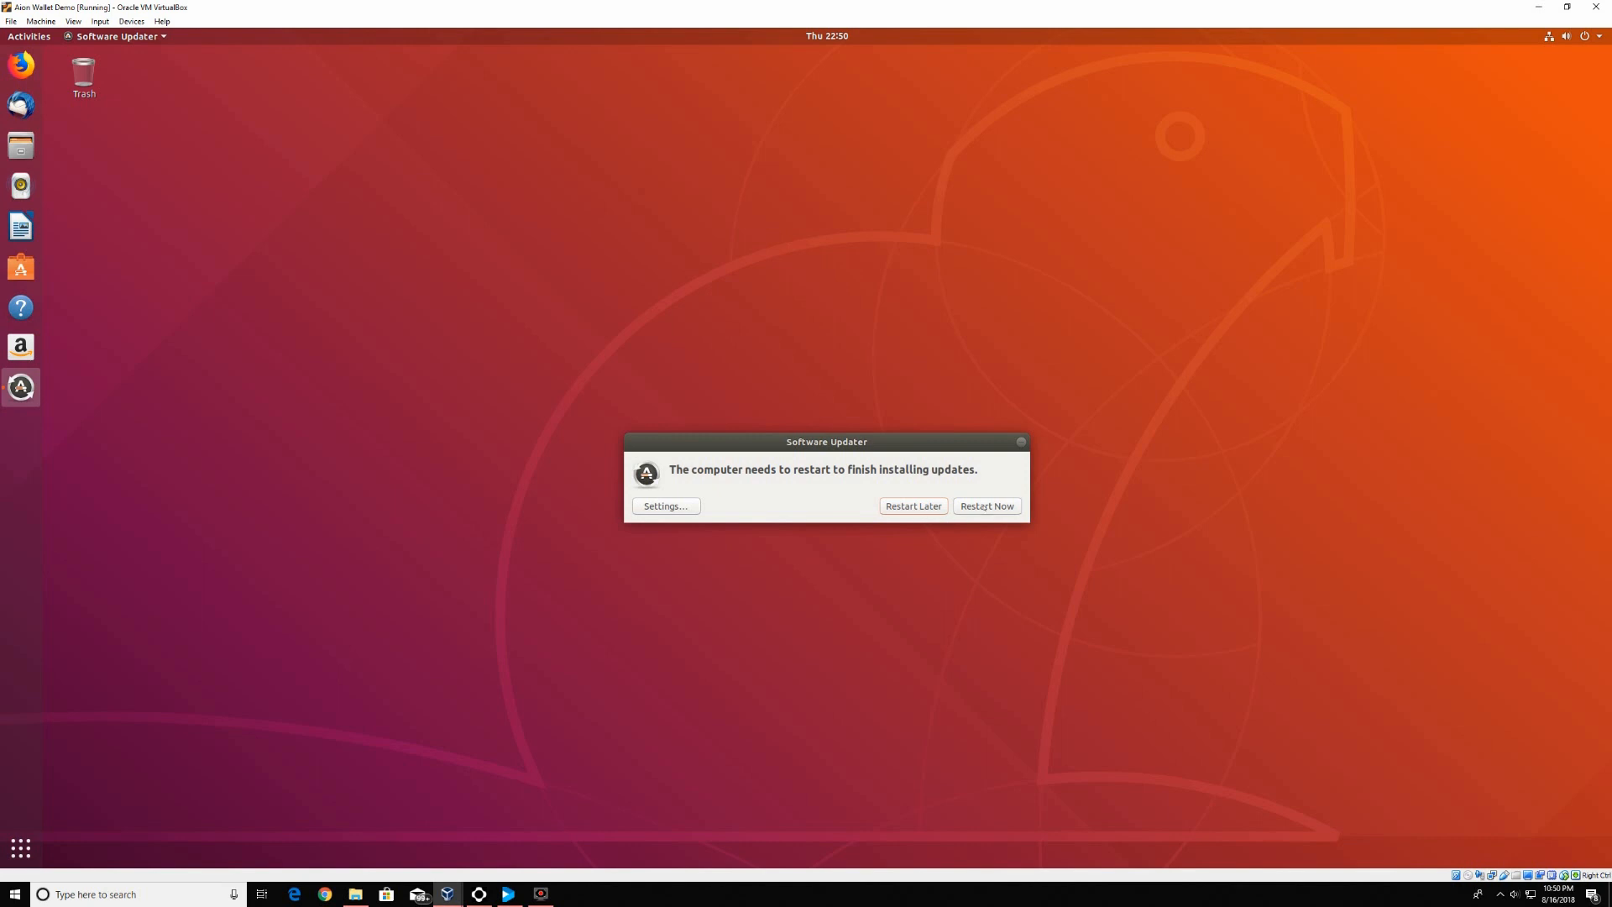
Postpone the update restart and open aion-v0.2.8 tar.bz2 from Downloads in Archive Manager
left_click(910, 507)
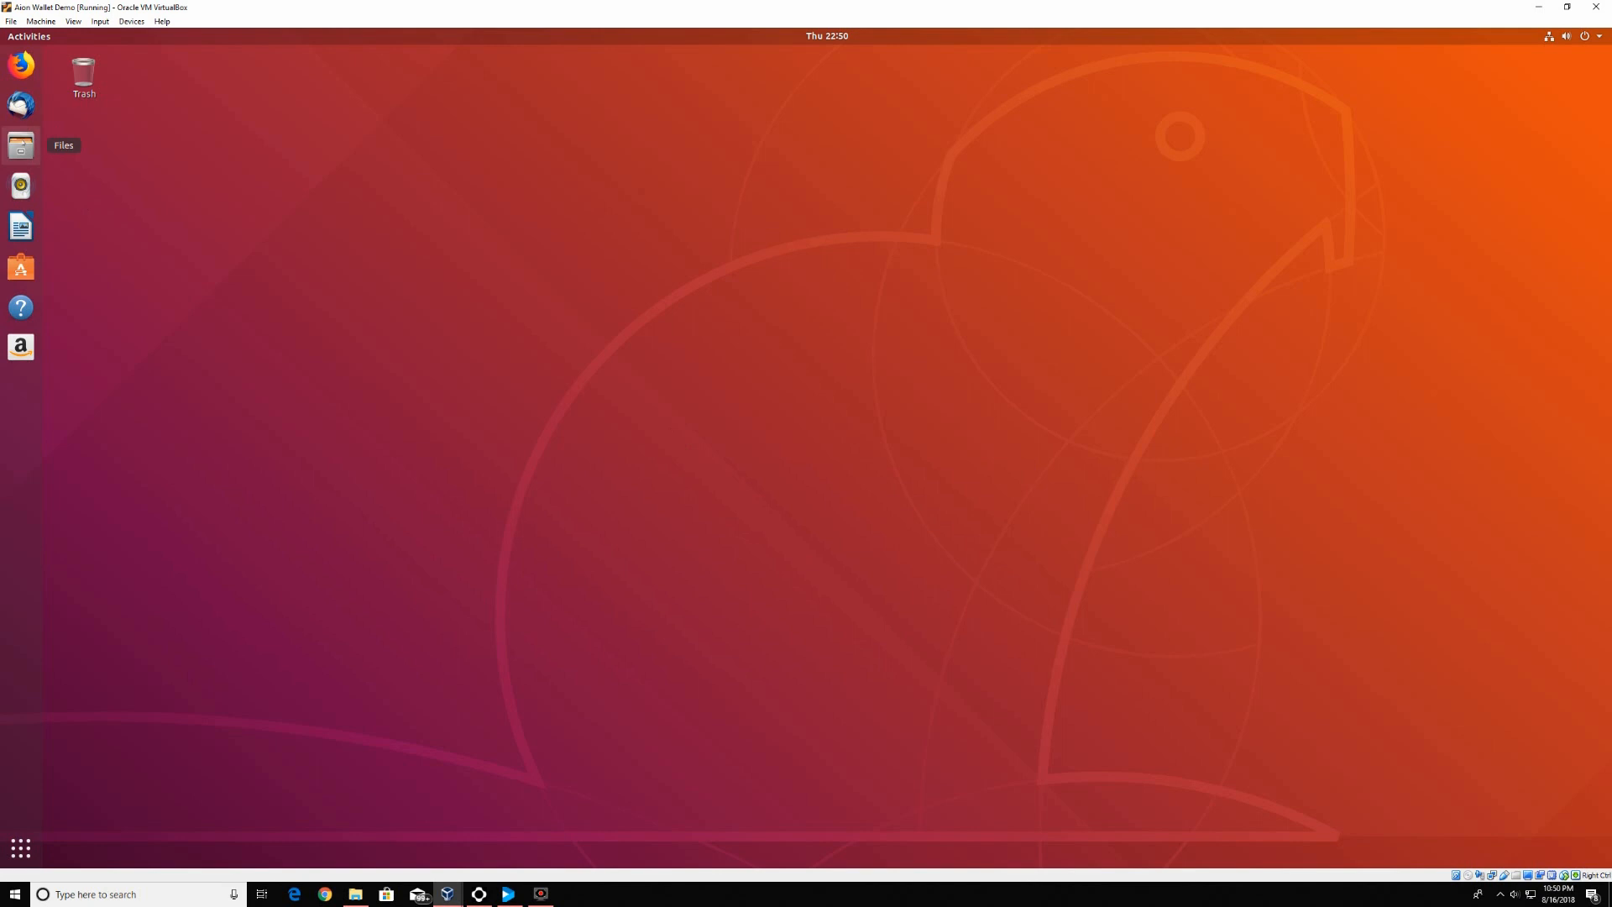
left_click(21, 146)
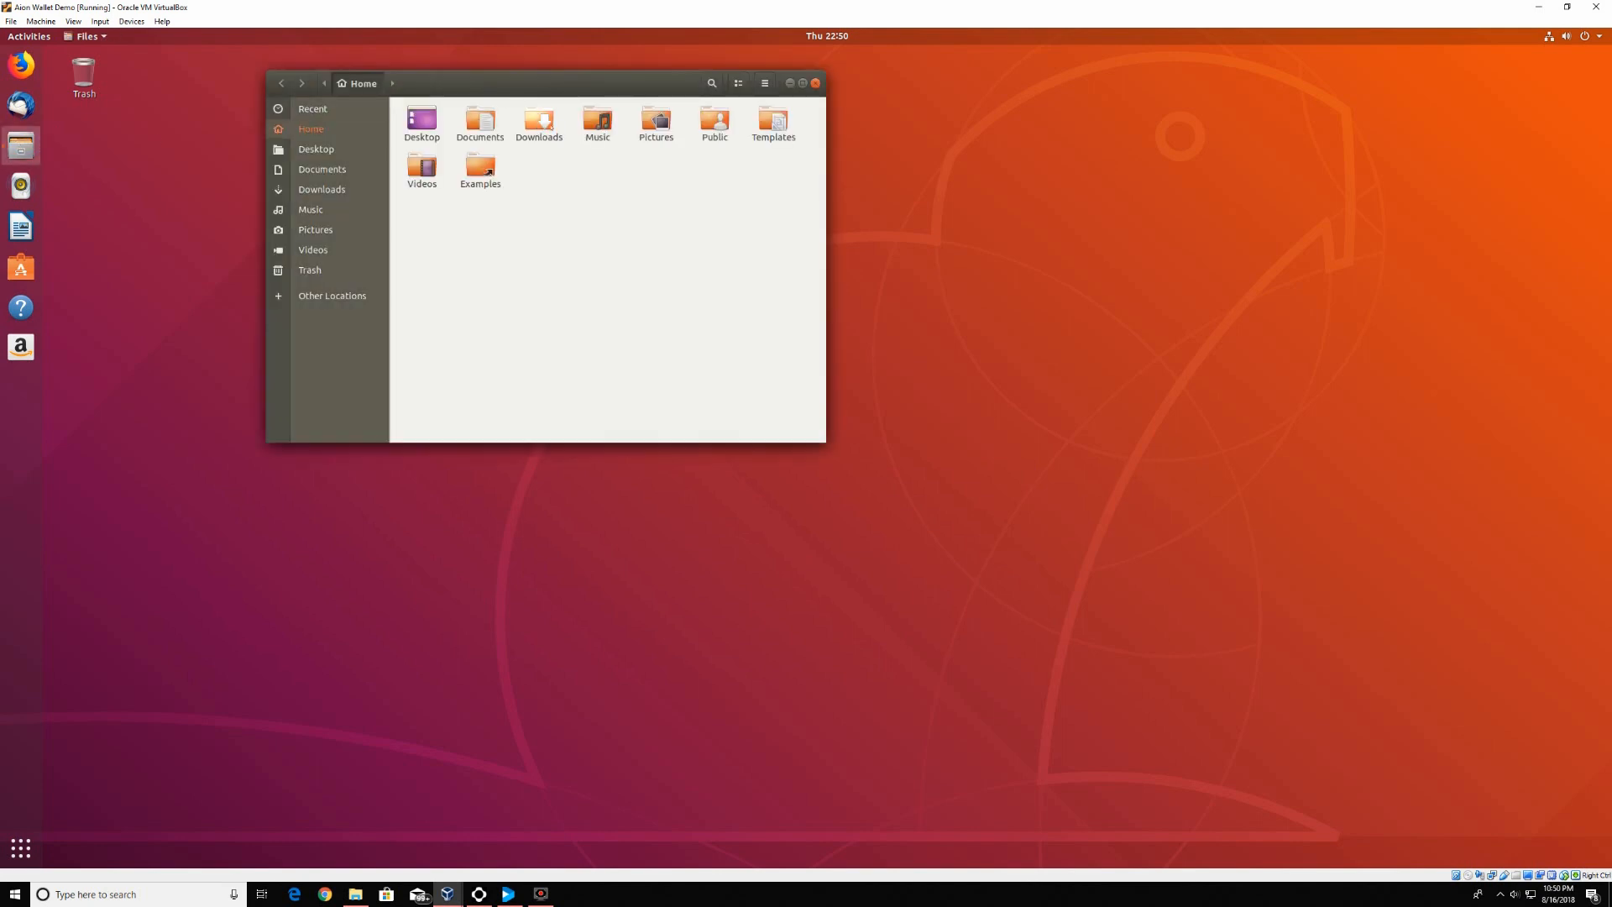
left_click(545, 124)
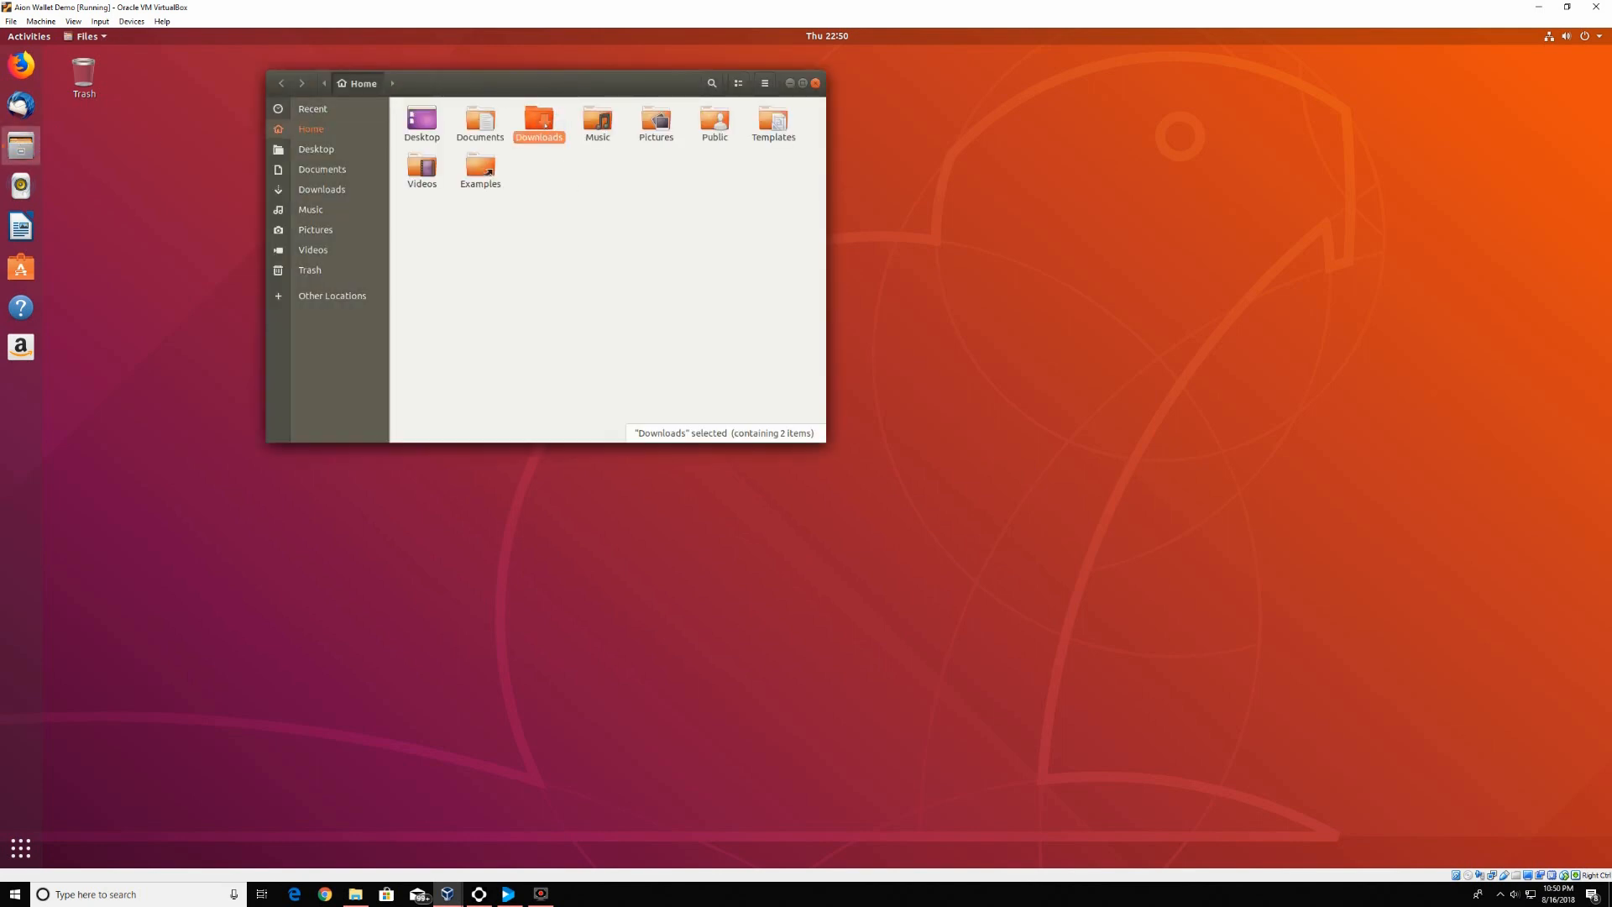
double_click(546, 125)
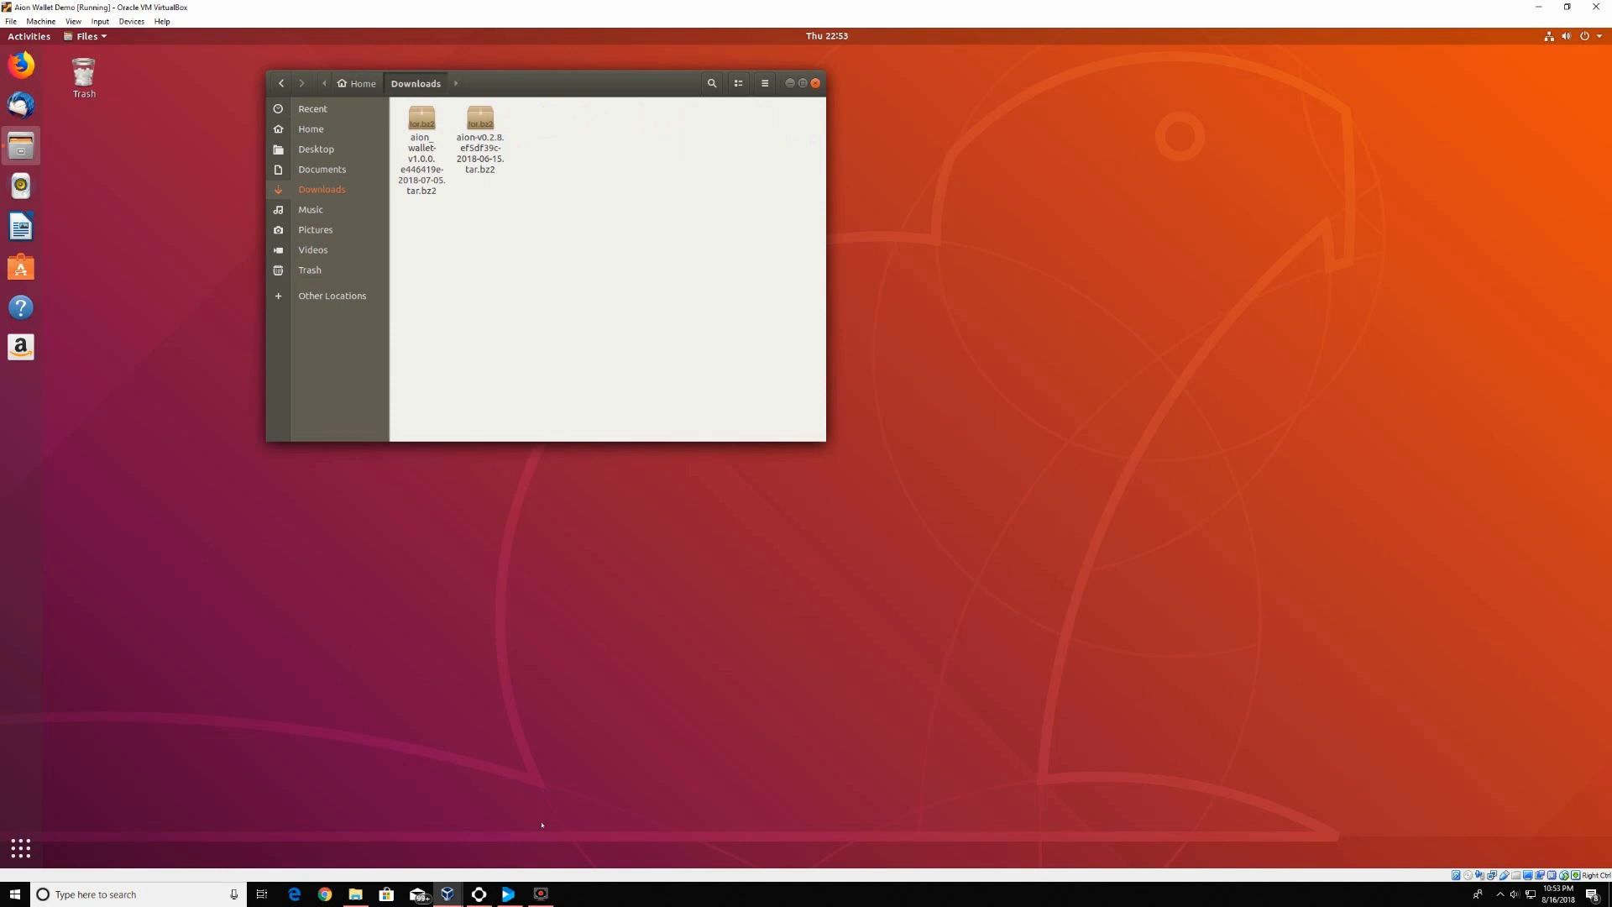
double_click(500, 159)
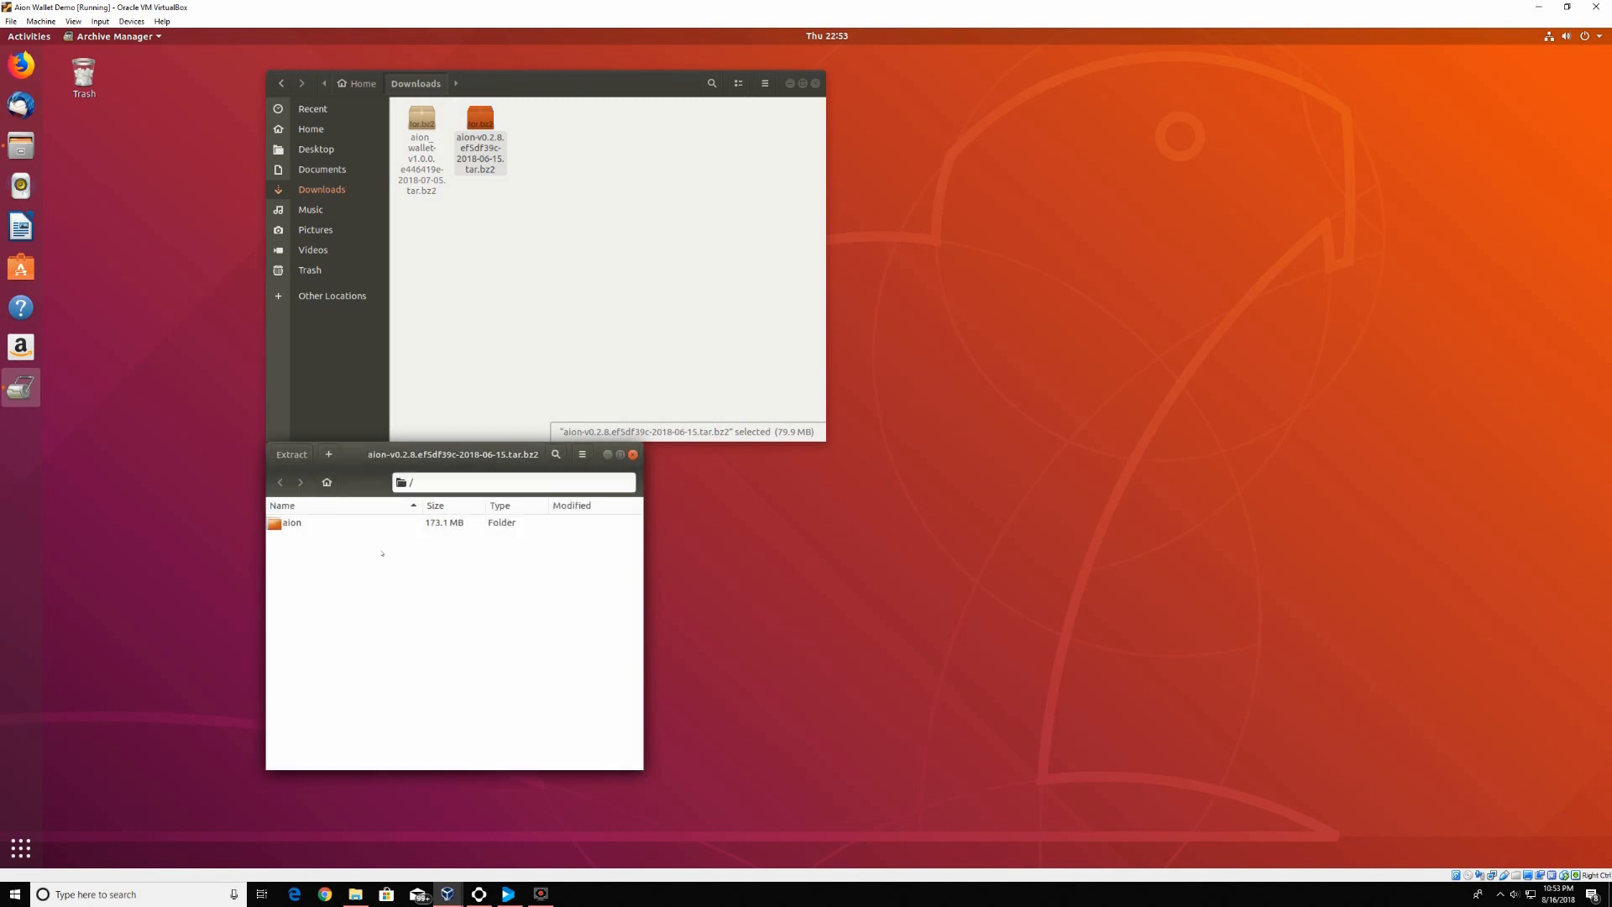
Extract the 173.1 MB aion folder into Downloads and close the kernel archive
left_click(359, 523)
right_click(359, 526)
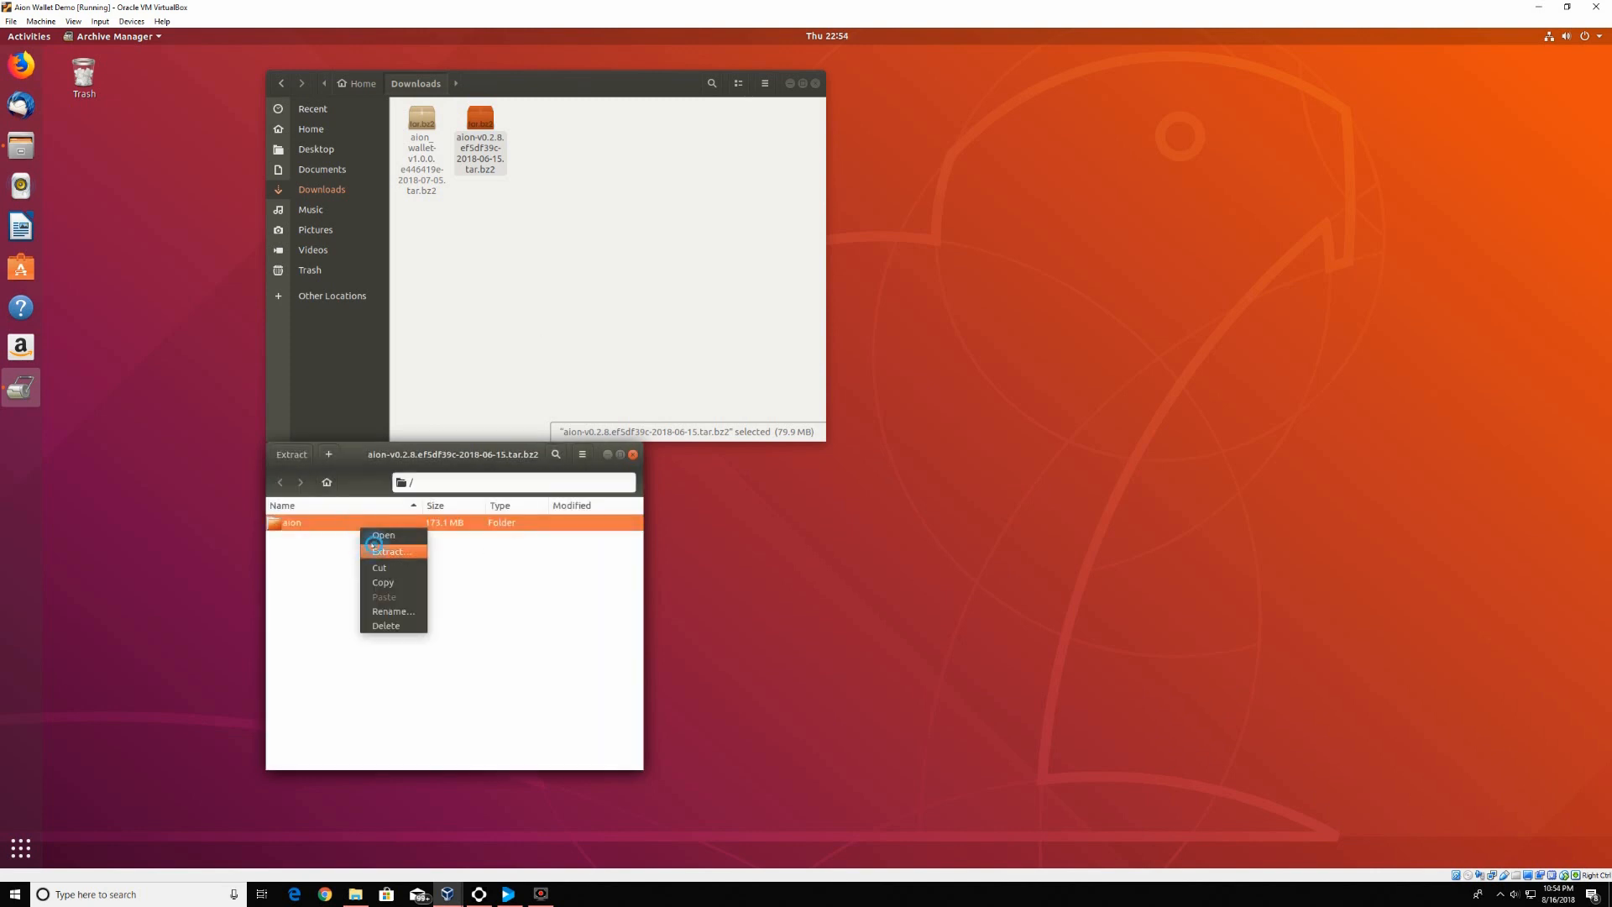
left_click(372, 546)
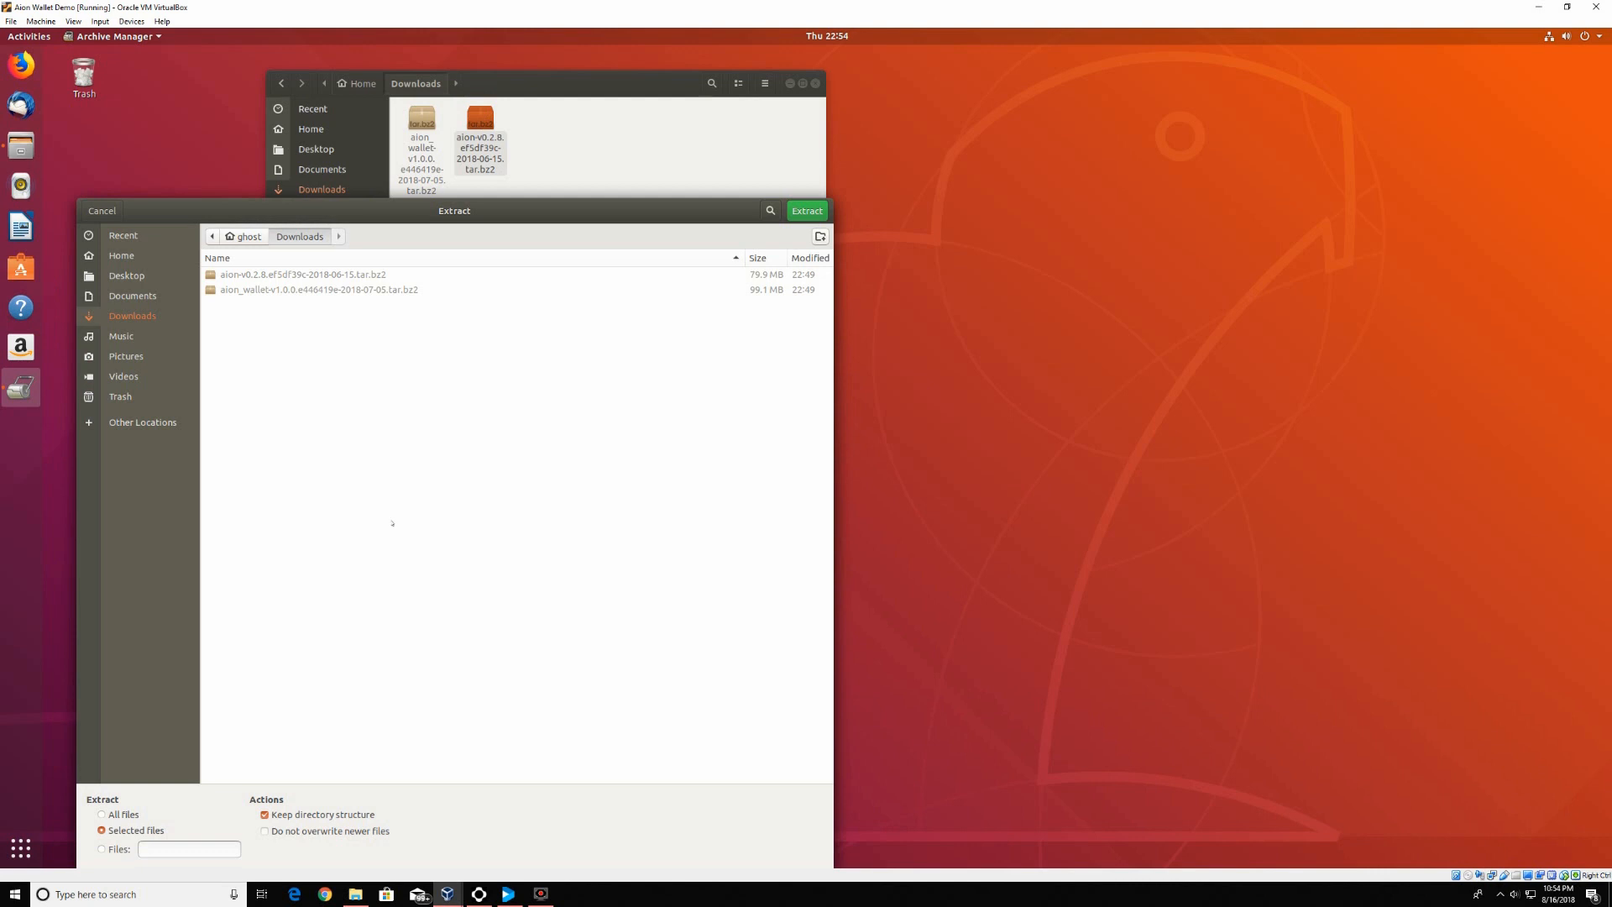
left_click(806, 211)
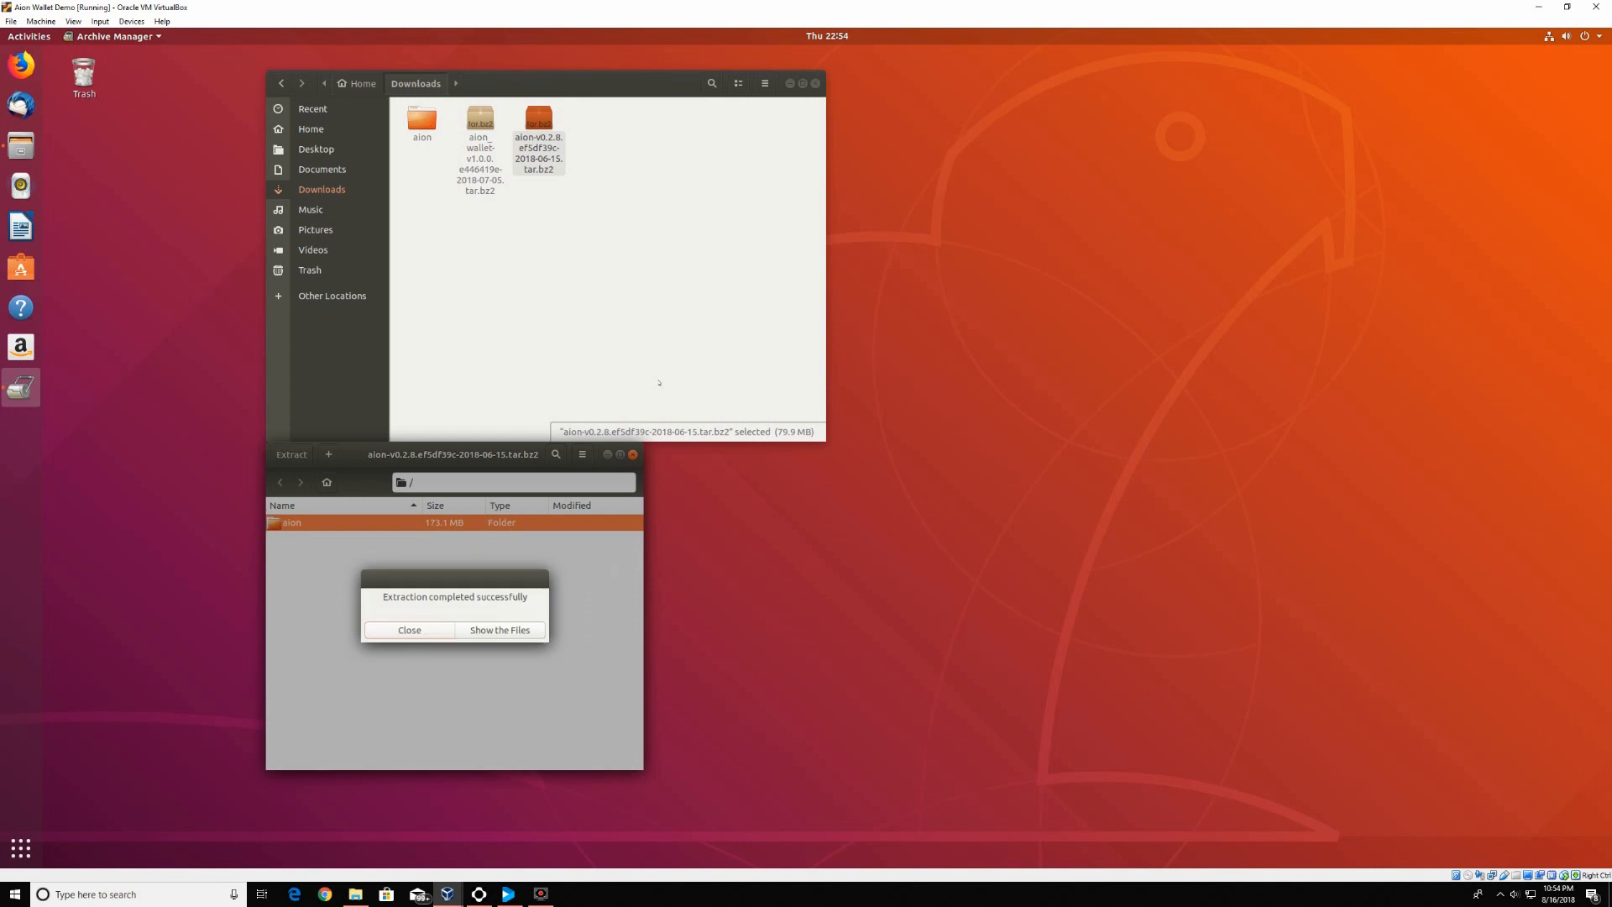
left_click(432, 629)
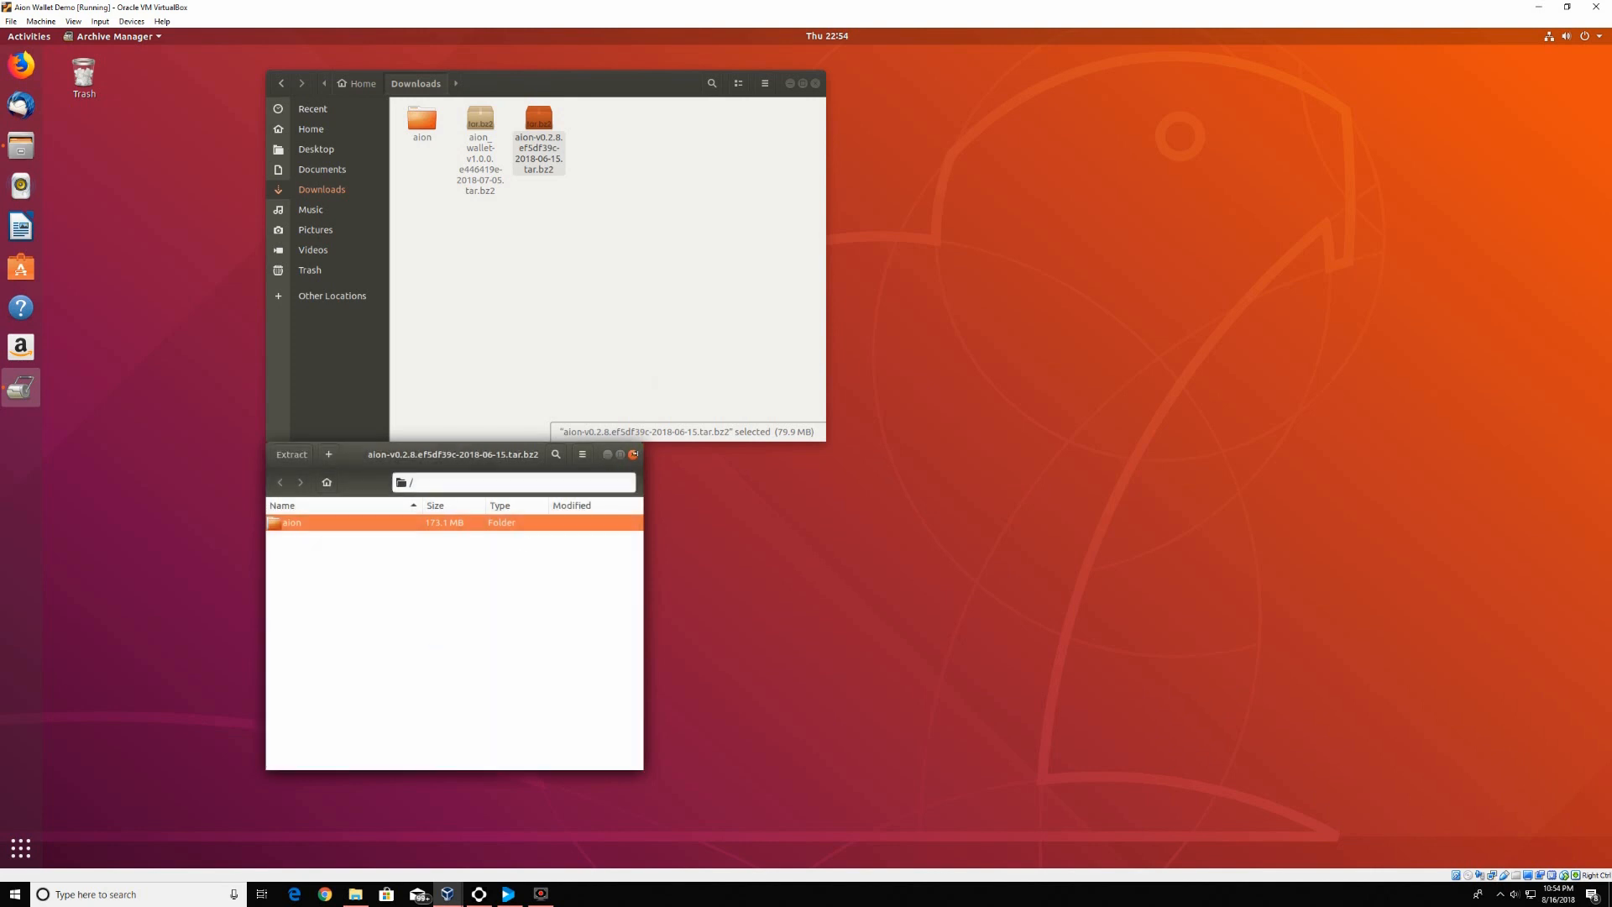
left_click(633, 454)
left_click(497, 192)
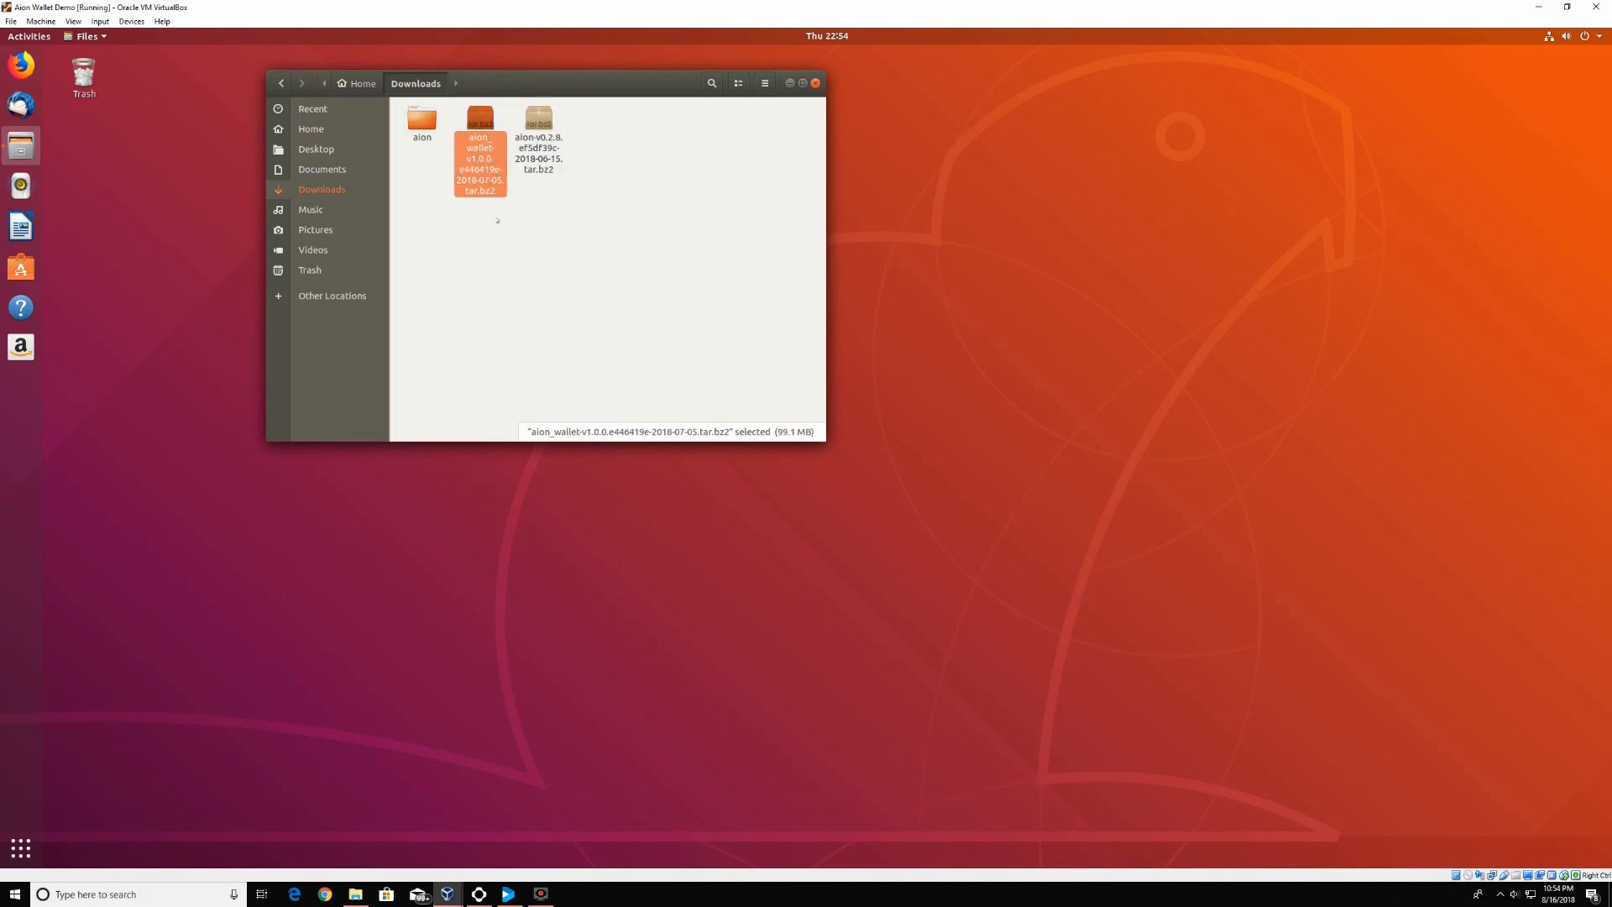
Extract the aion_wallet-v1.0.0 folder into Downloads, then close Archive Manager and the Downloads window
right_click(492, 171)
left_click(481, 168)
double_click(486, 180)
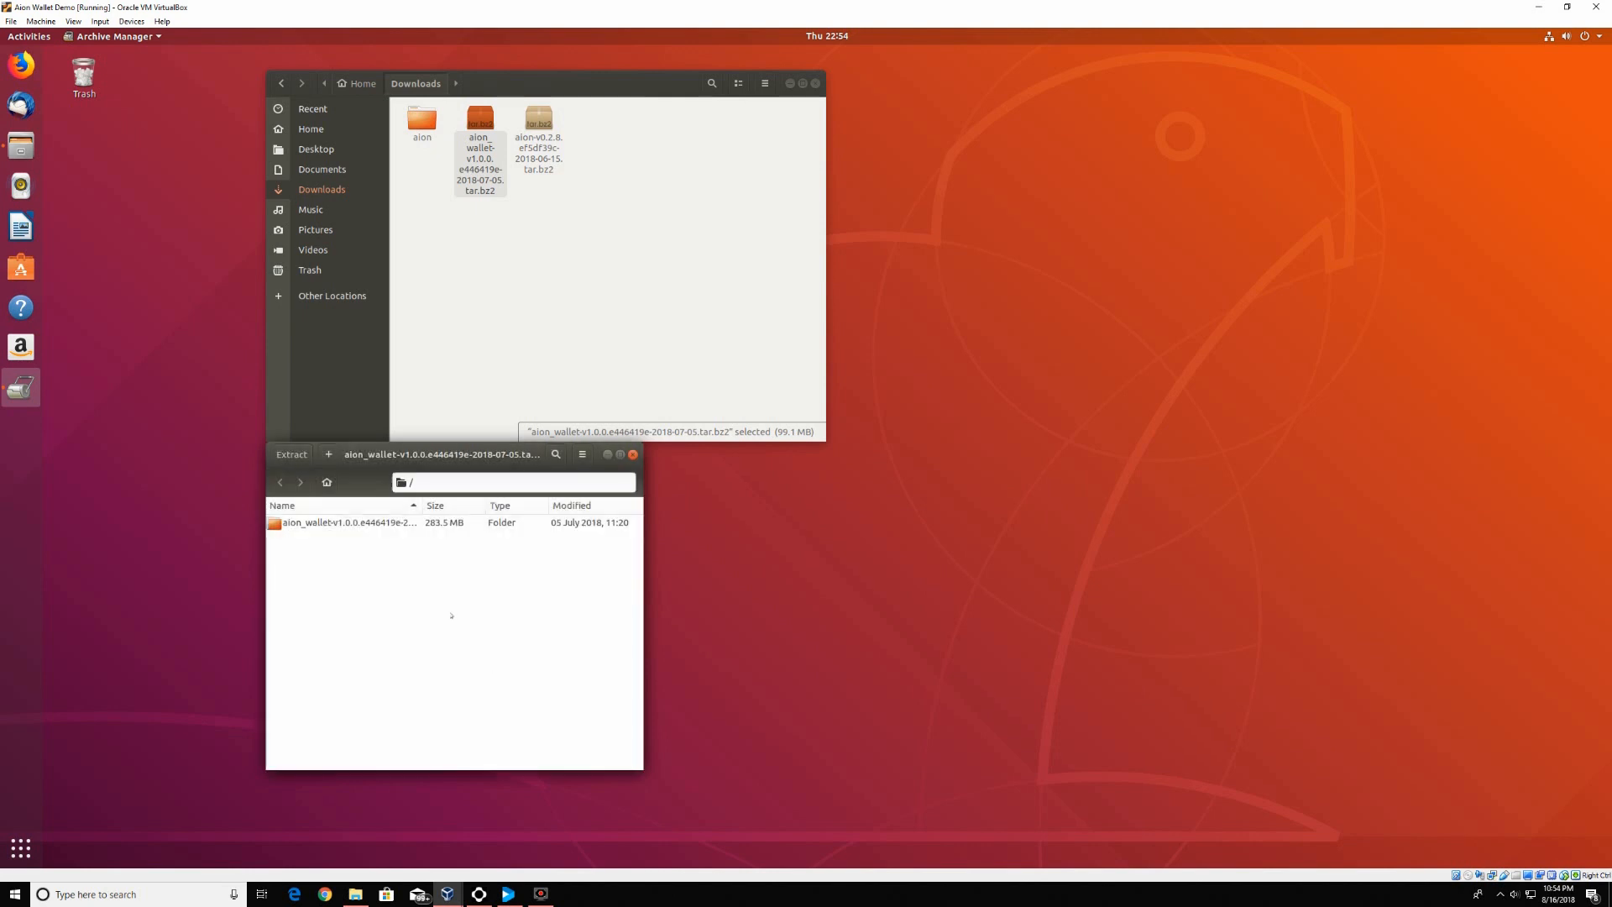
left_click(389, 523)
right_click(389, 523)
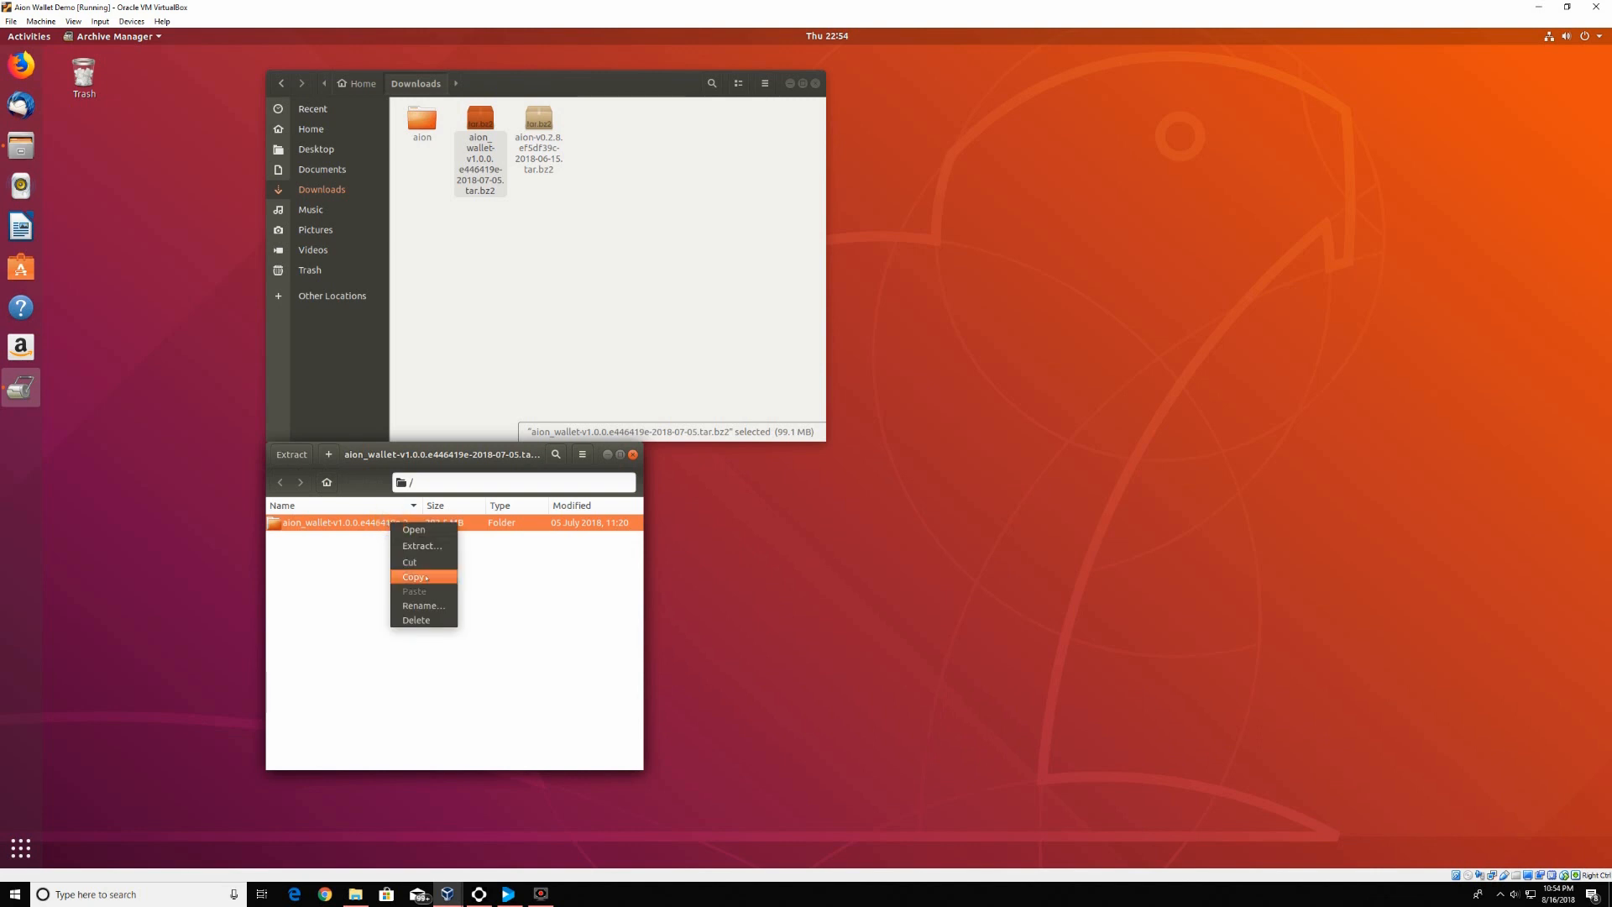
left_click(441, 545)
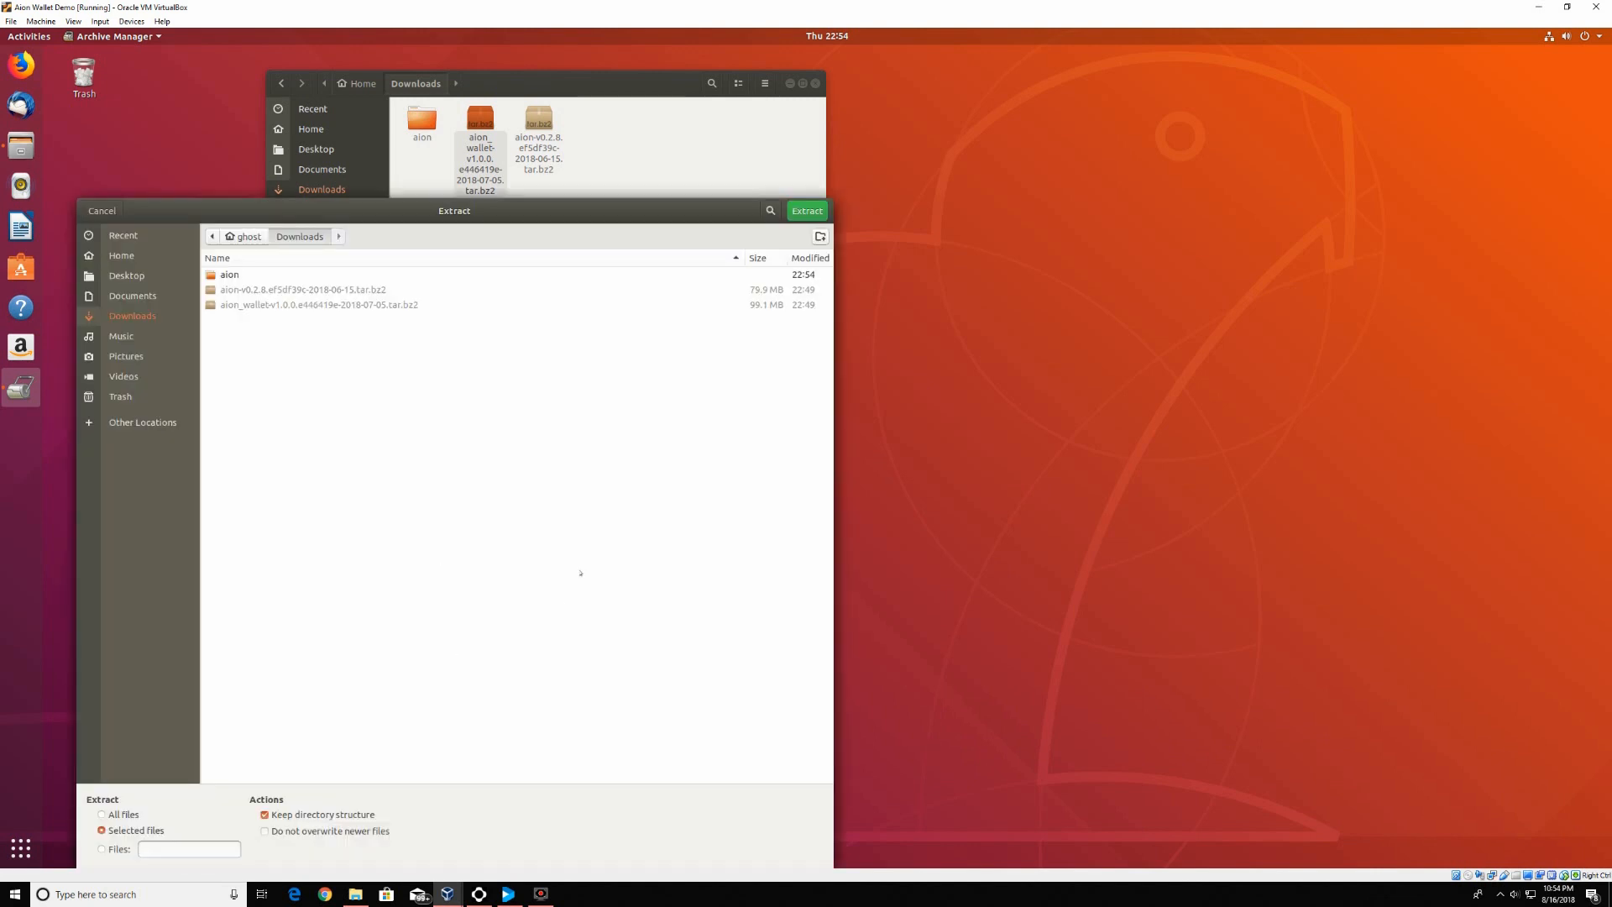
left_click(804, 212)
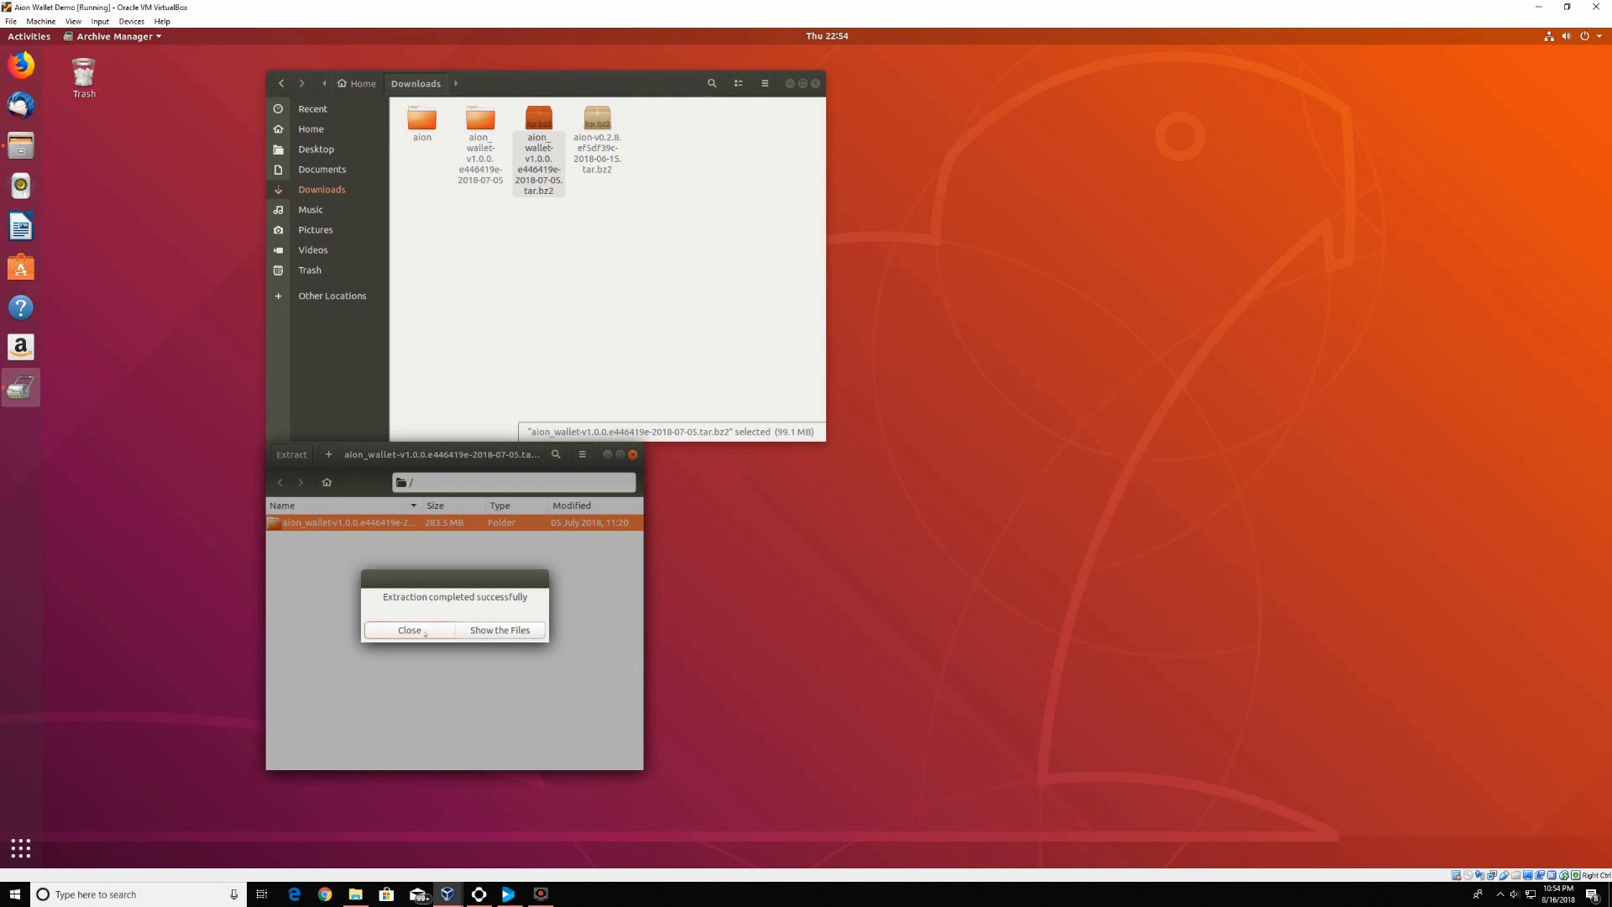
left_click(508, 630)
left_click(633, 454)
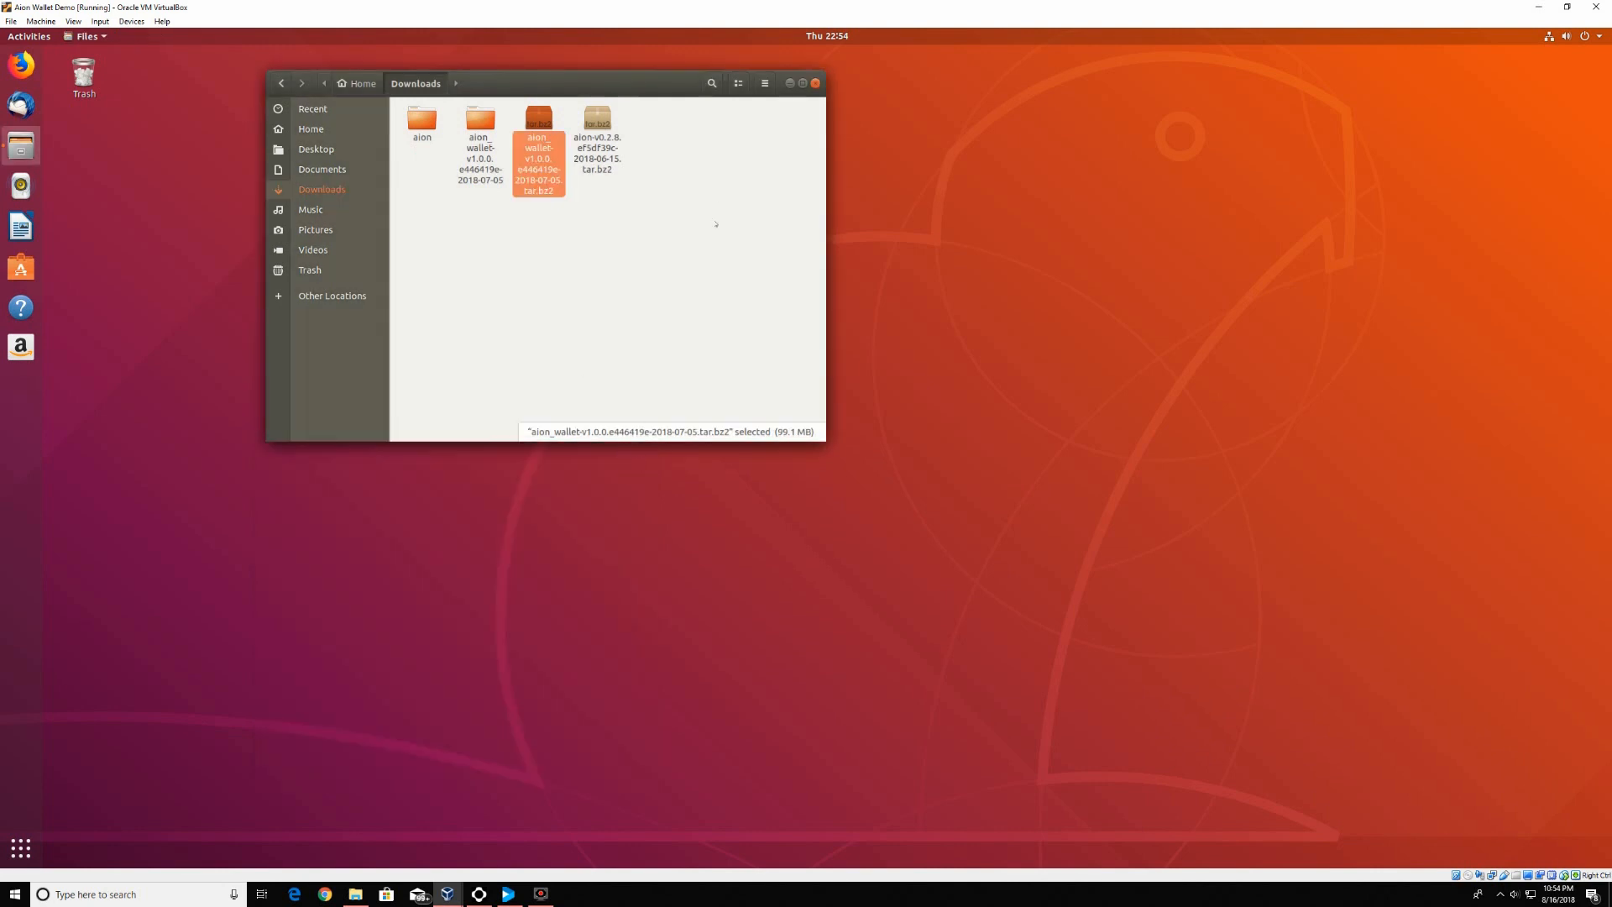
left_click(814, 81)
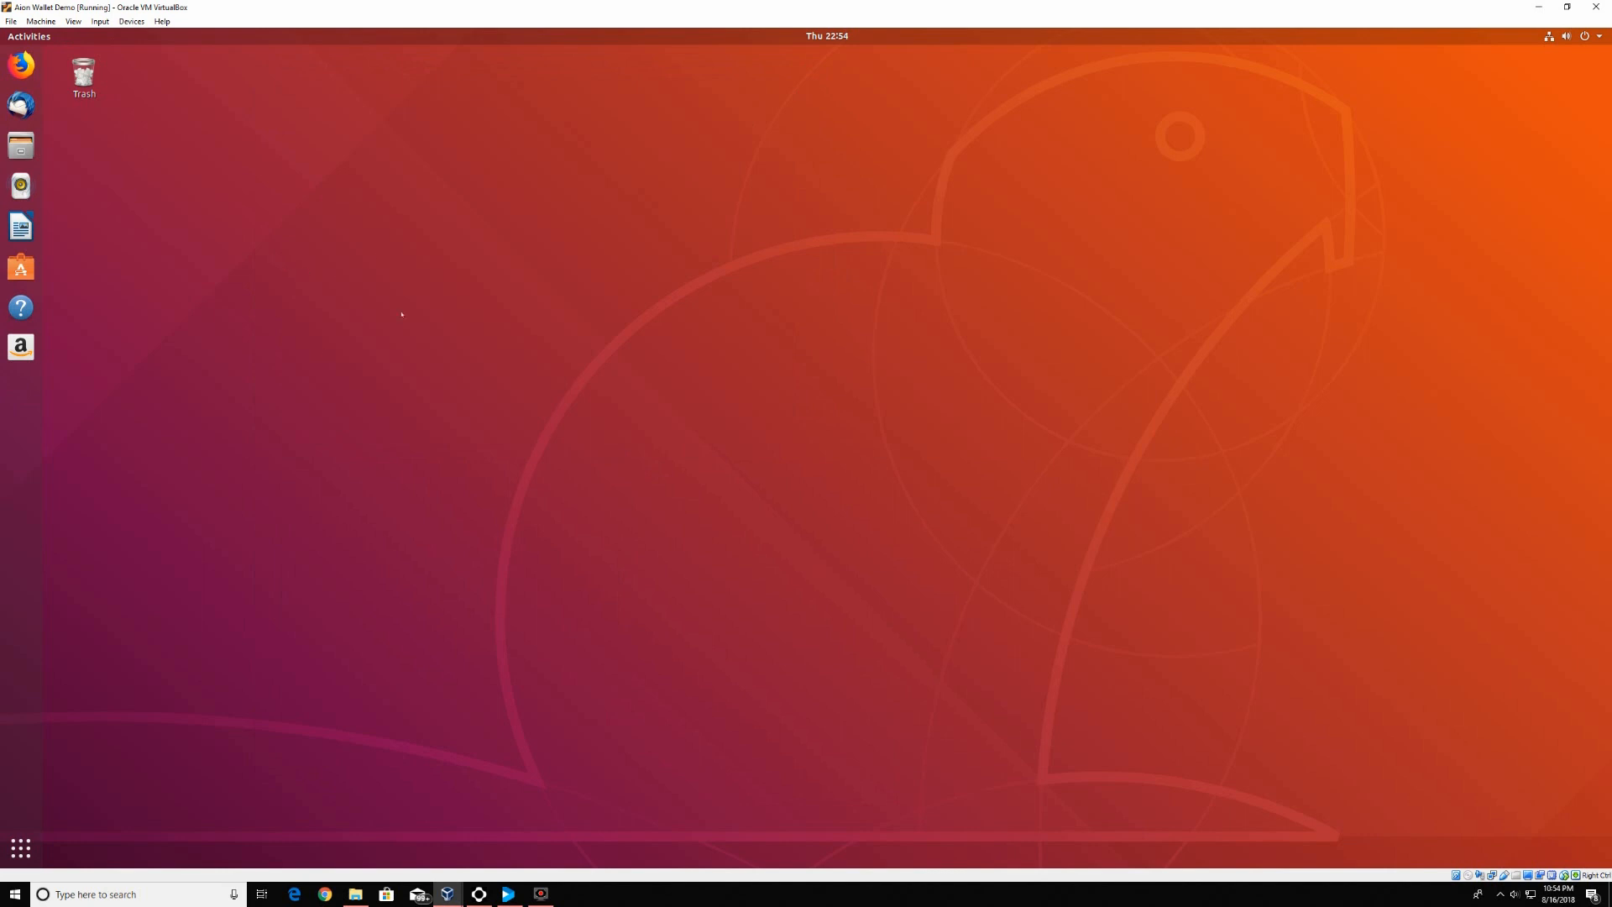
From a desktop terminal, cd into Downloads/aion and run ./aion.sh to start the kernel node
right_click(318, 273)
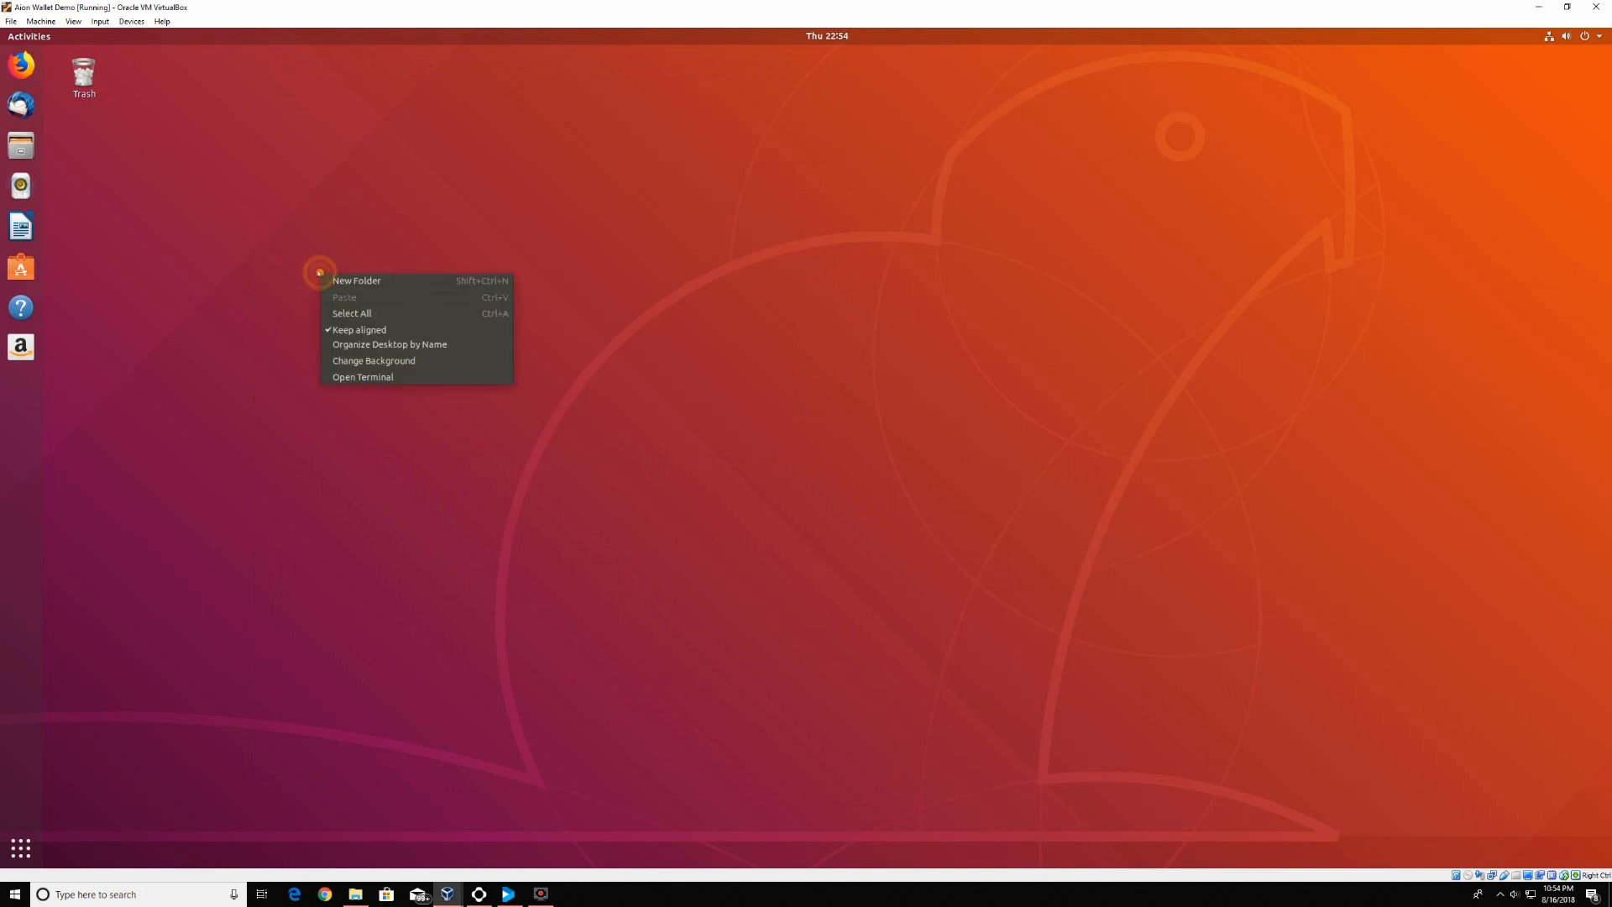
left_click(364, 374)
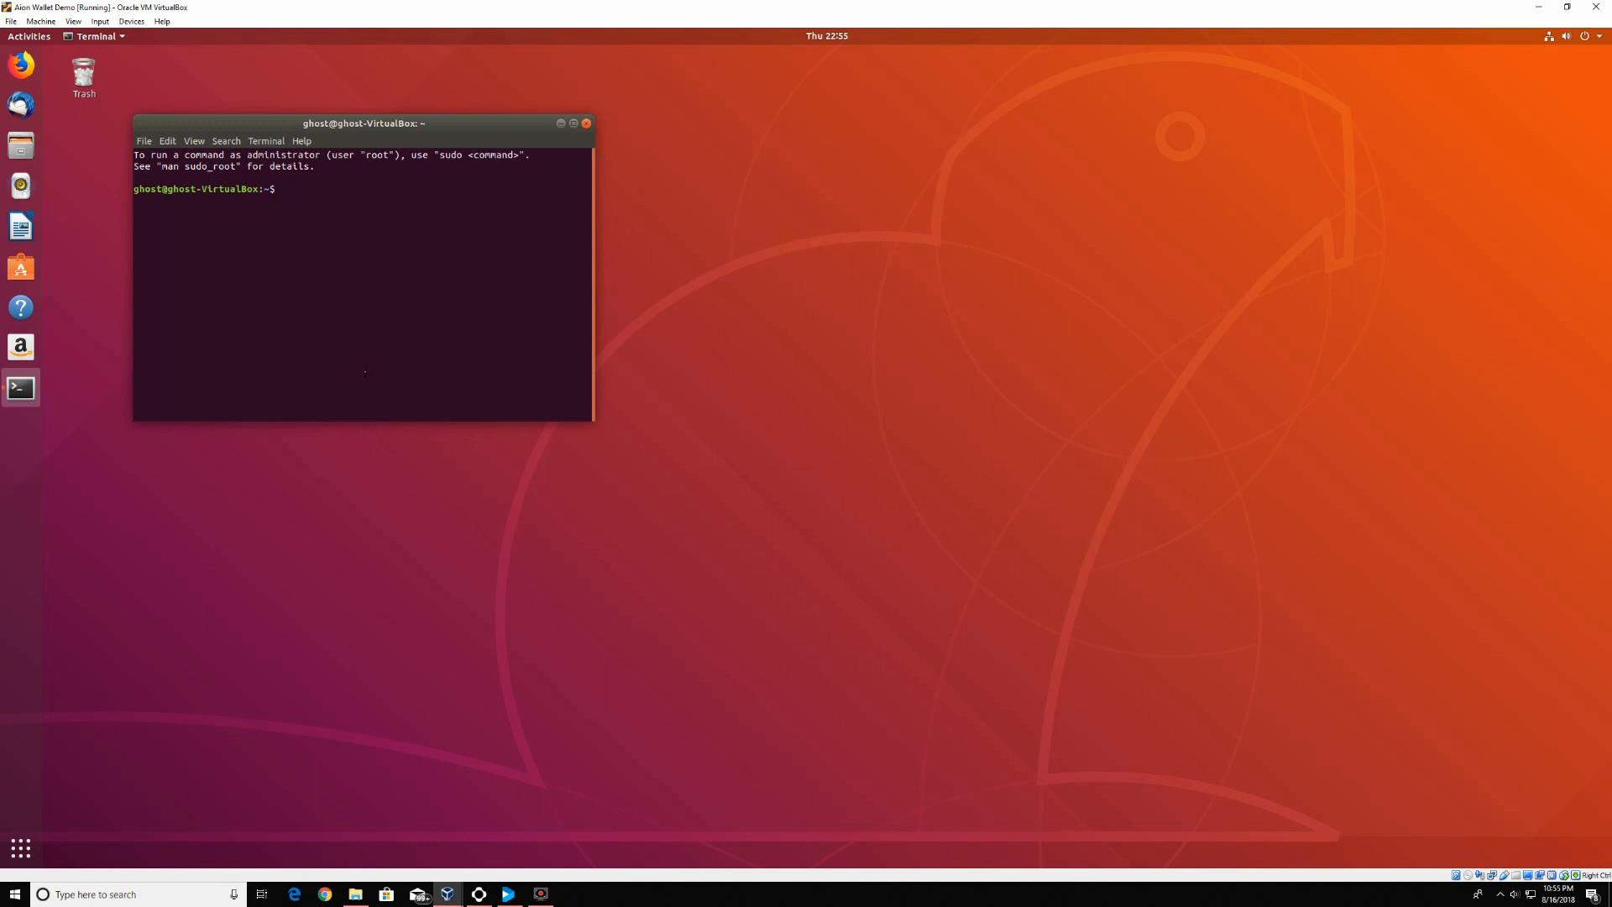
type("cd Downloads")
key("Tab")
key("Return")
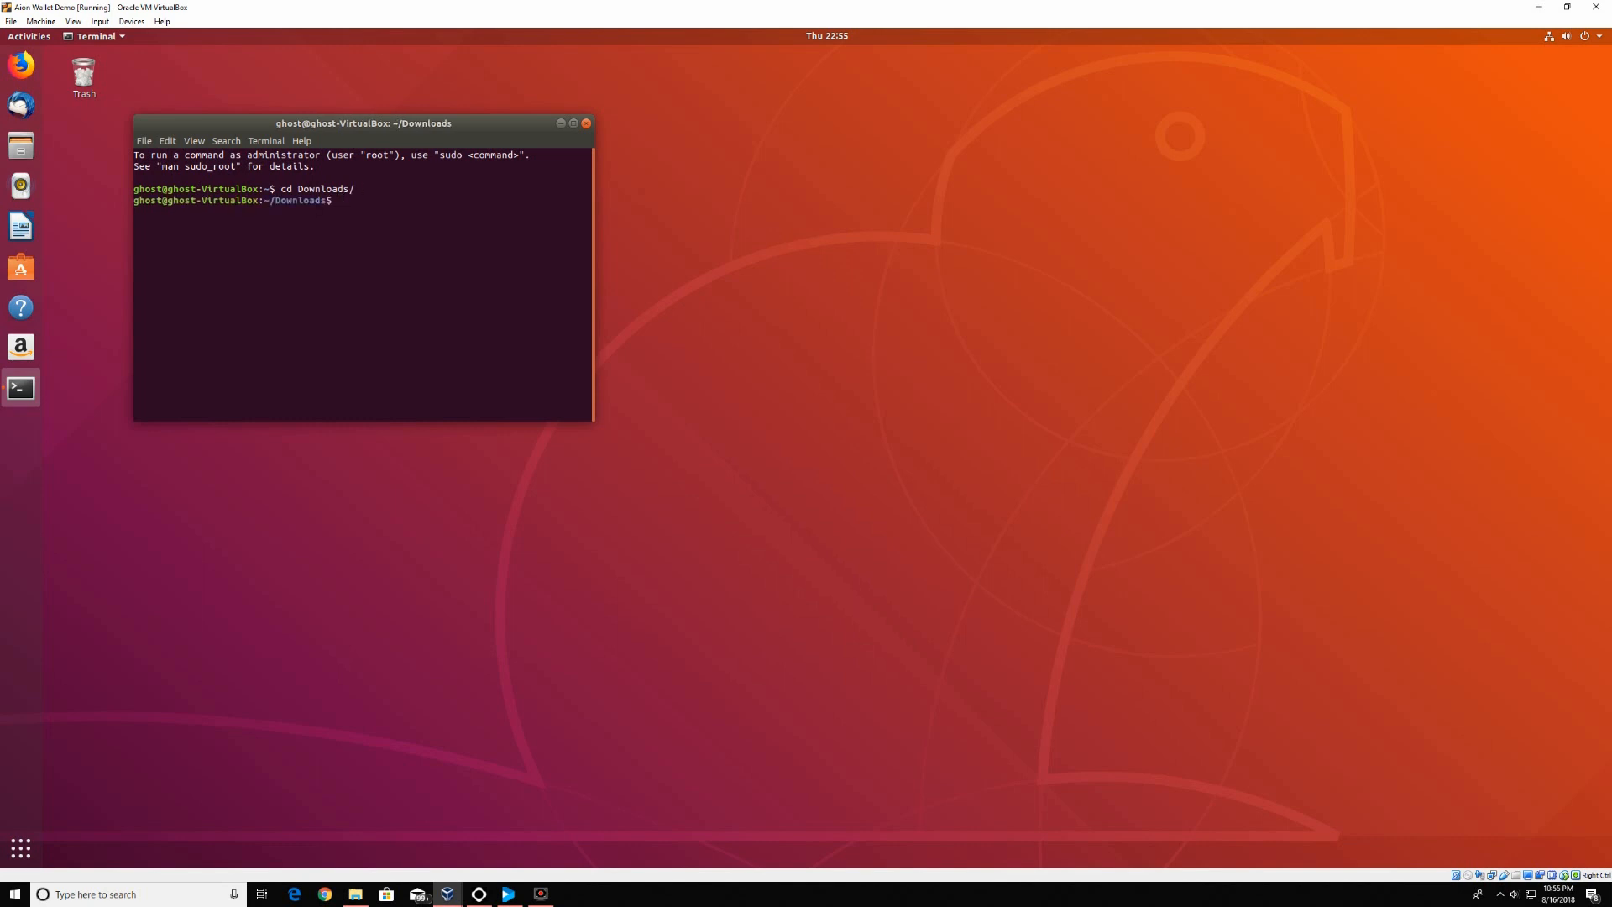
type("cd aion")
key("Tab")
key("Return")
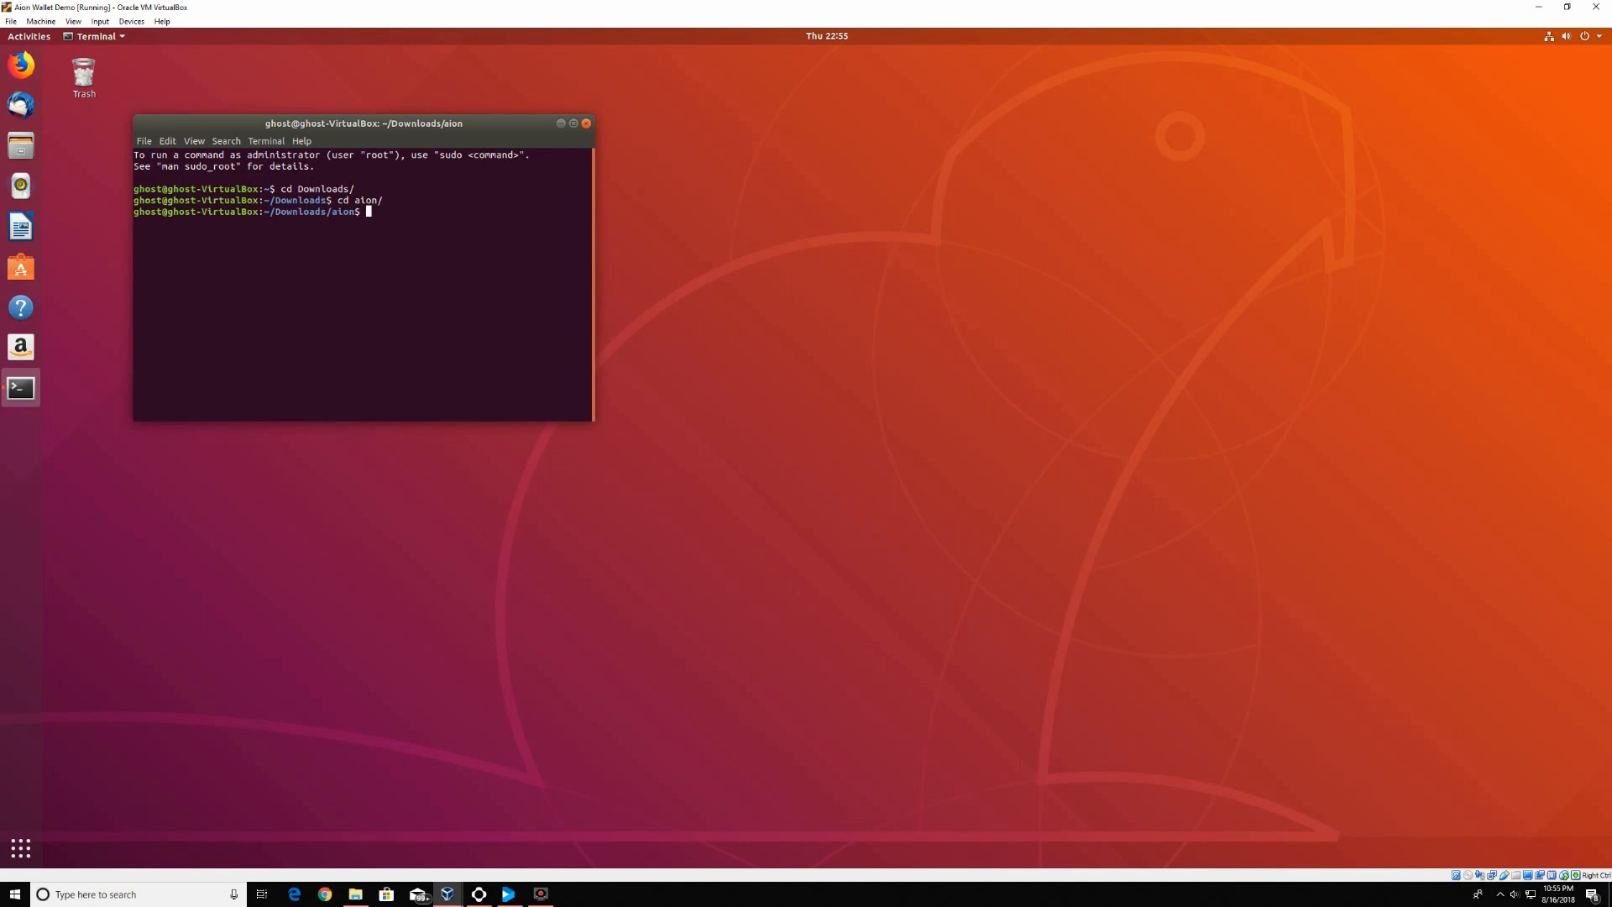
type("./aion.sh")
key("Return")
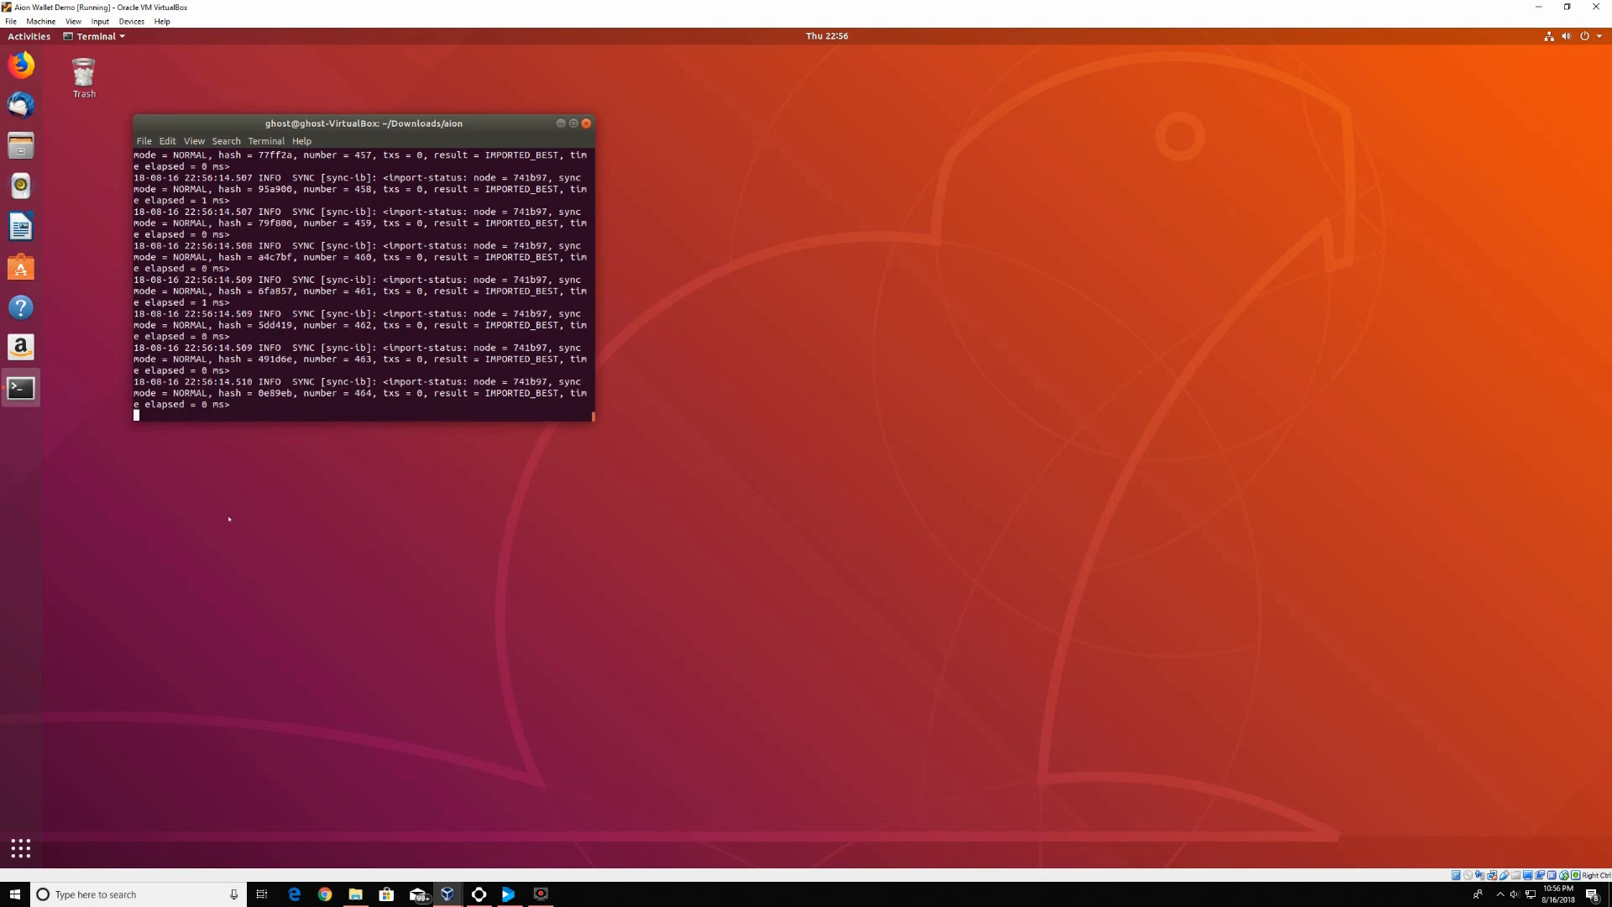
In a second terminal, cd into Downloads/aion_wallet-v1.0.0.e446419e-2018-07-05 and run ./aion_wallet.sh
left_click(231, 518)
right_click(230, 518)
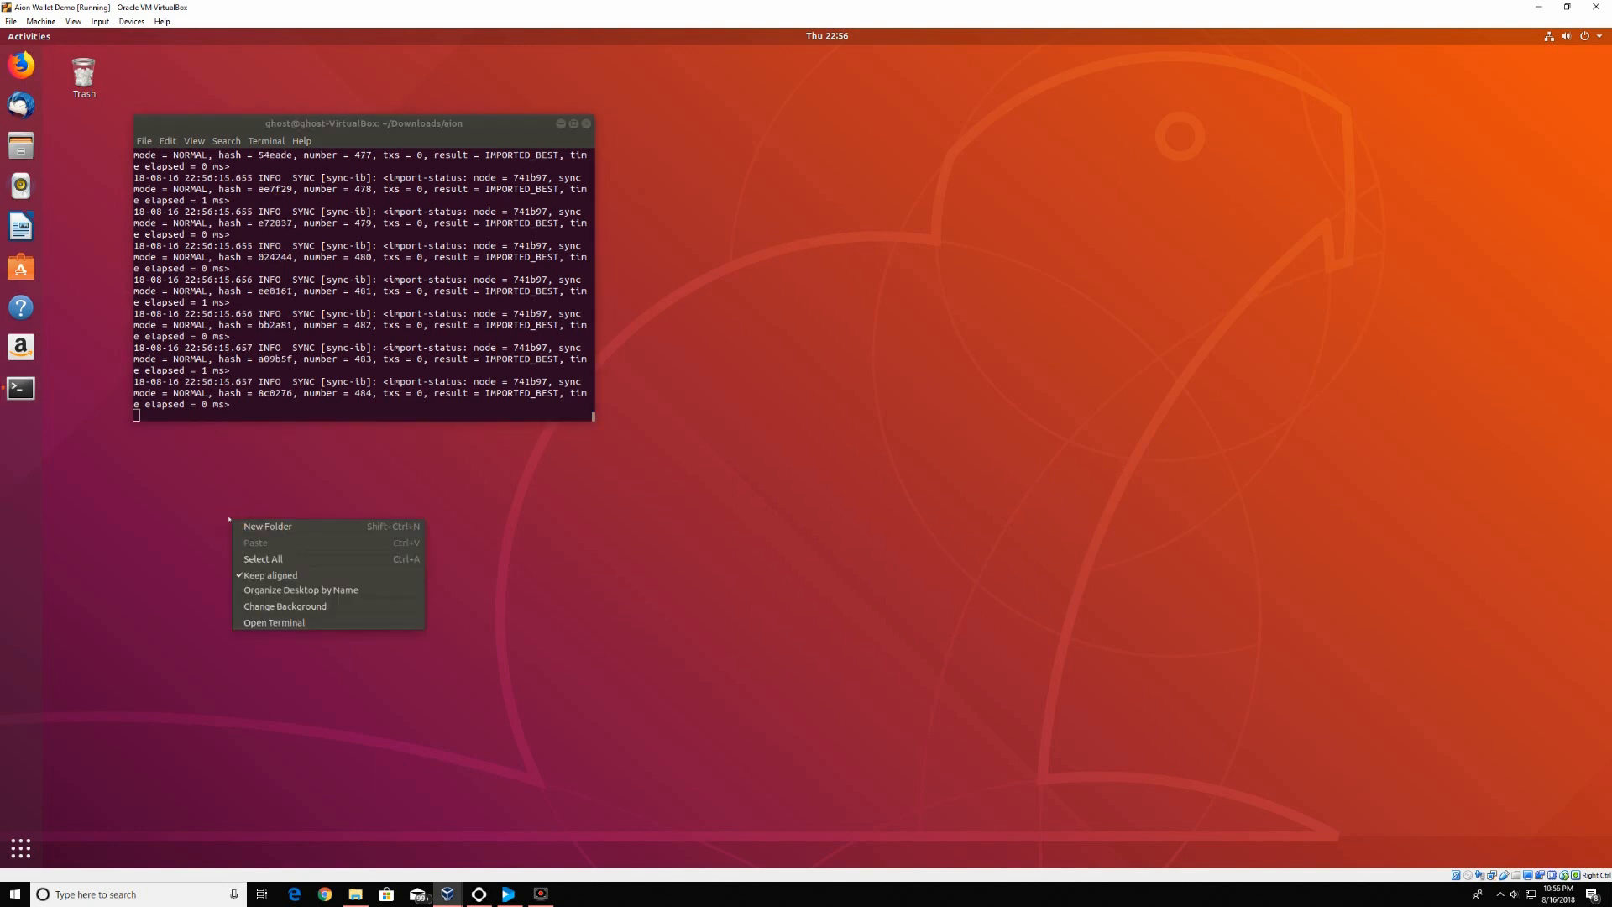
left_click(269, 622)
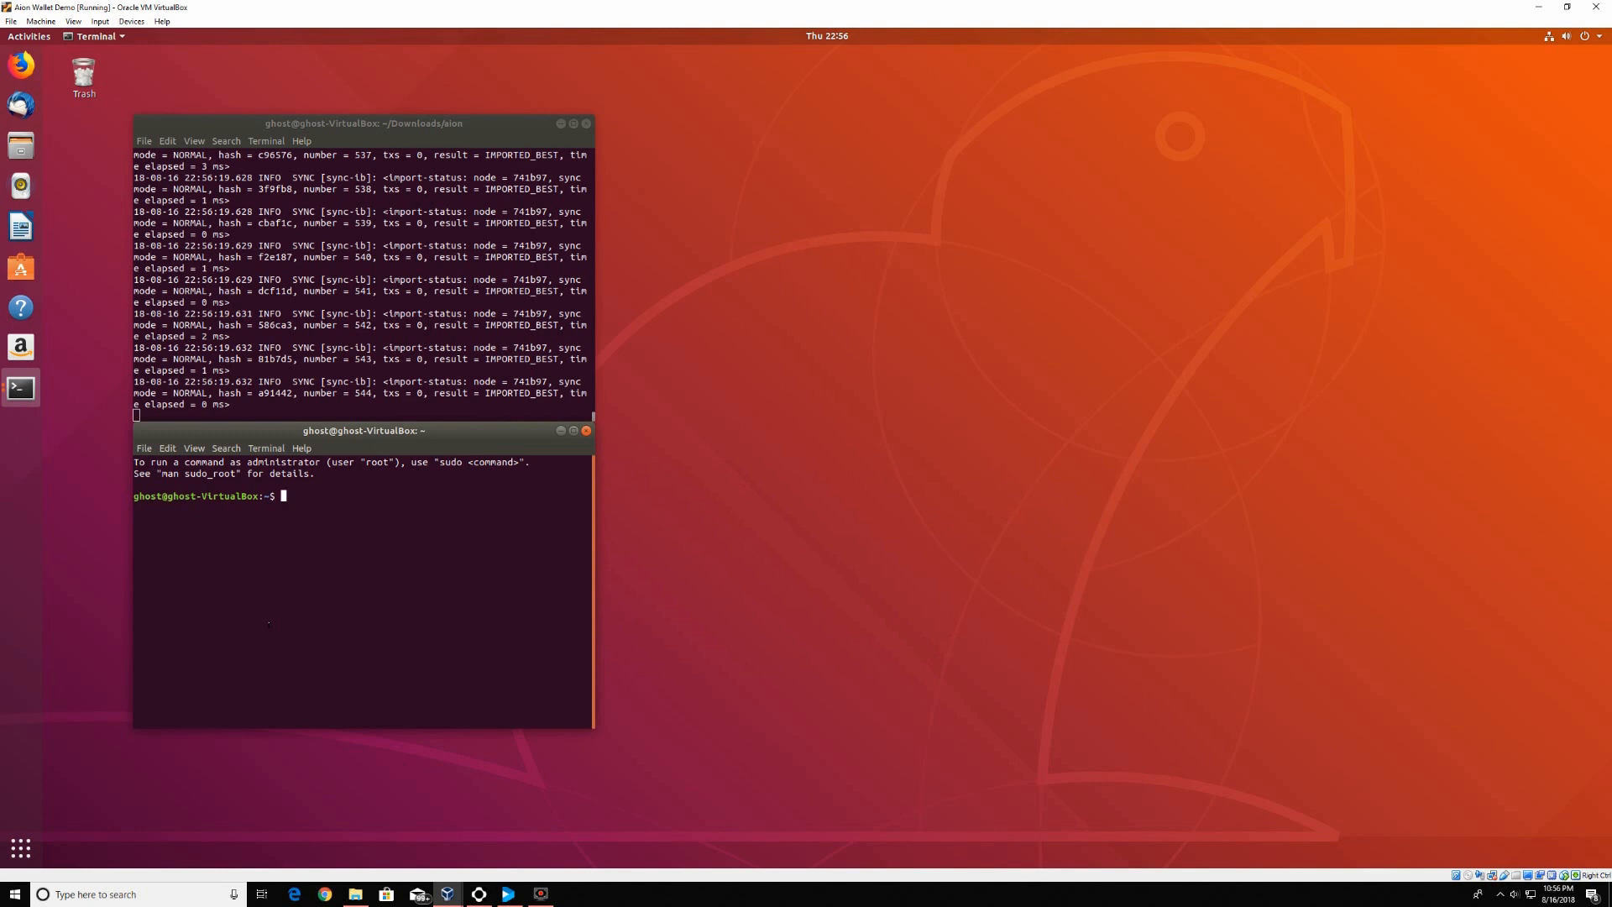
type("cd D")
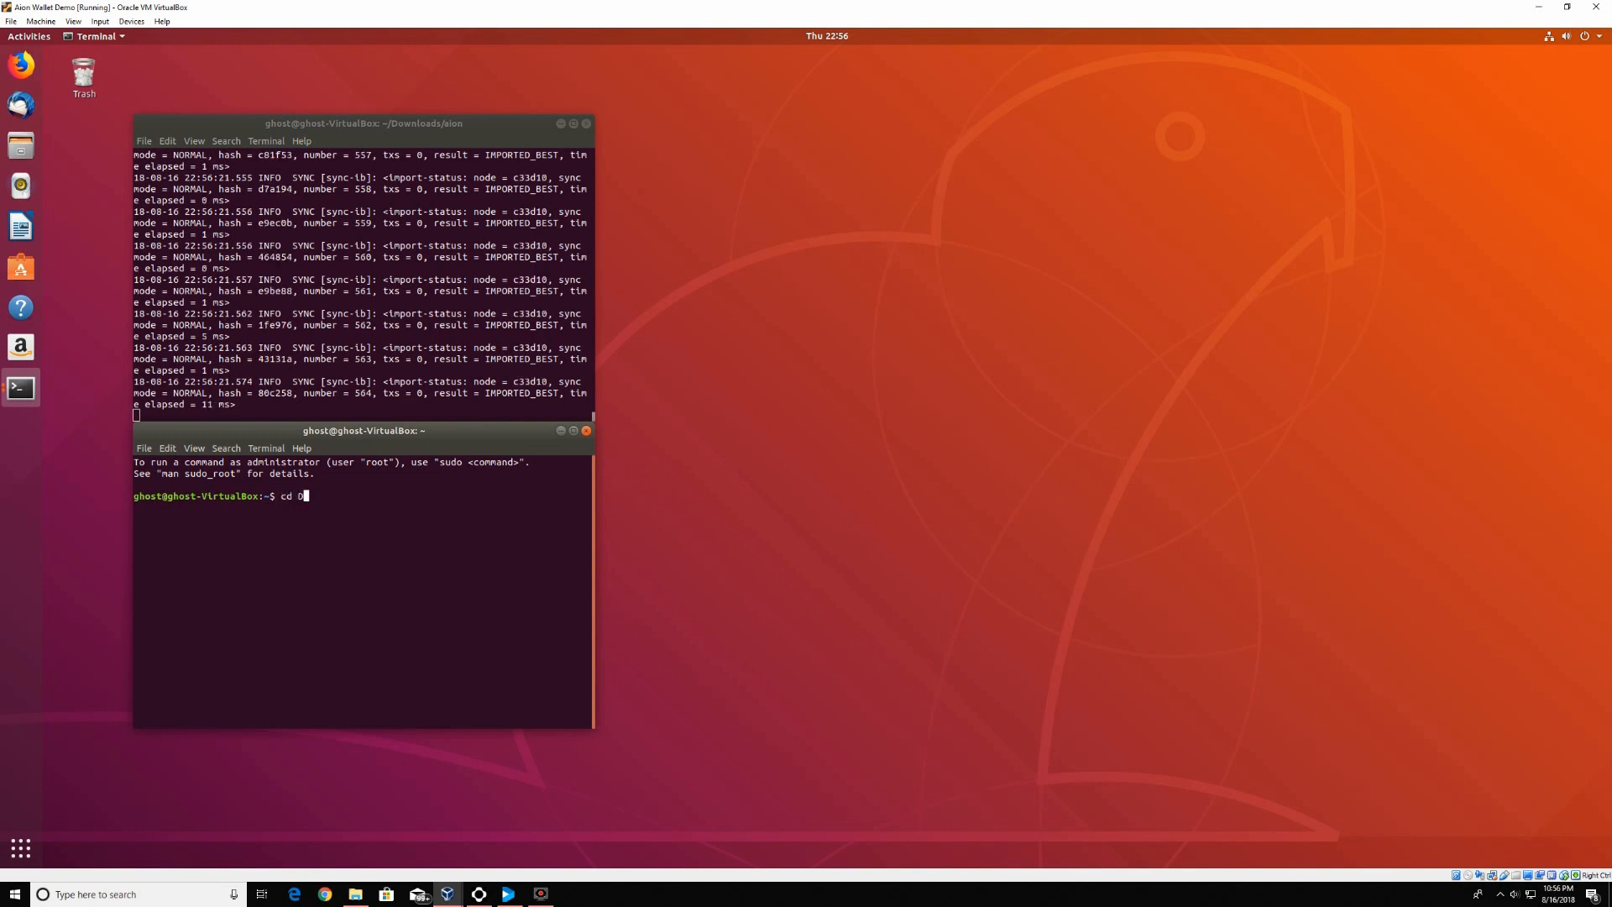
type("ownloads")
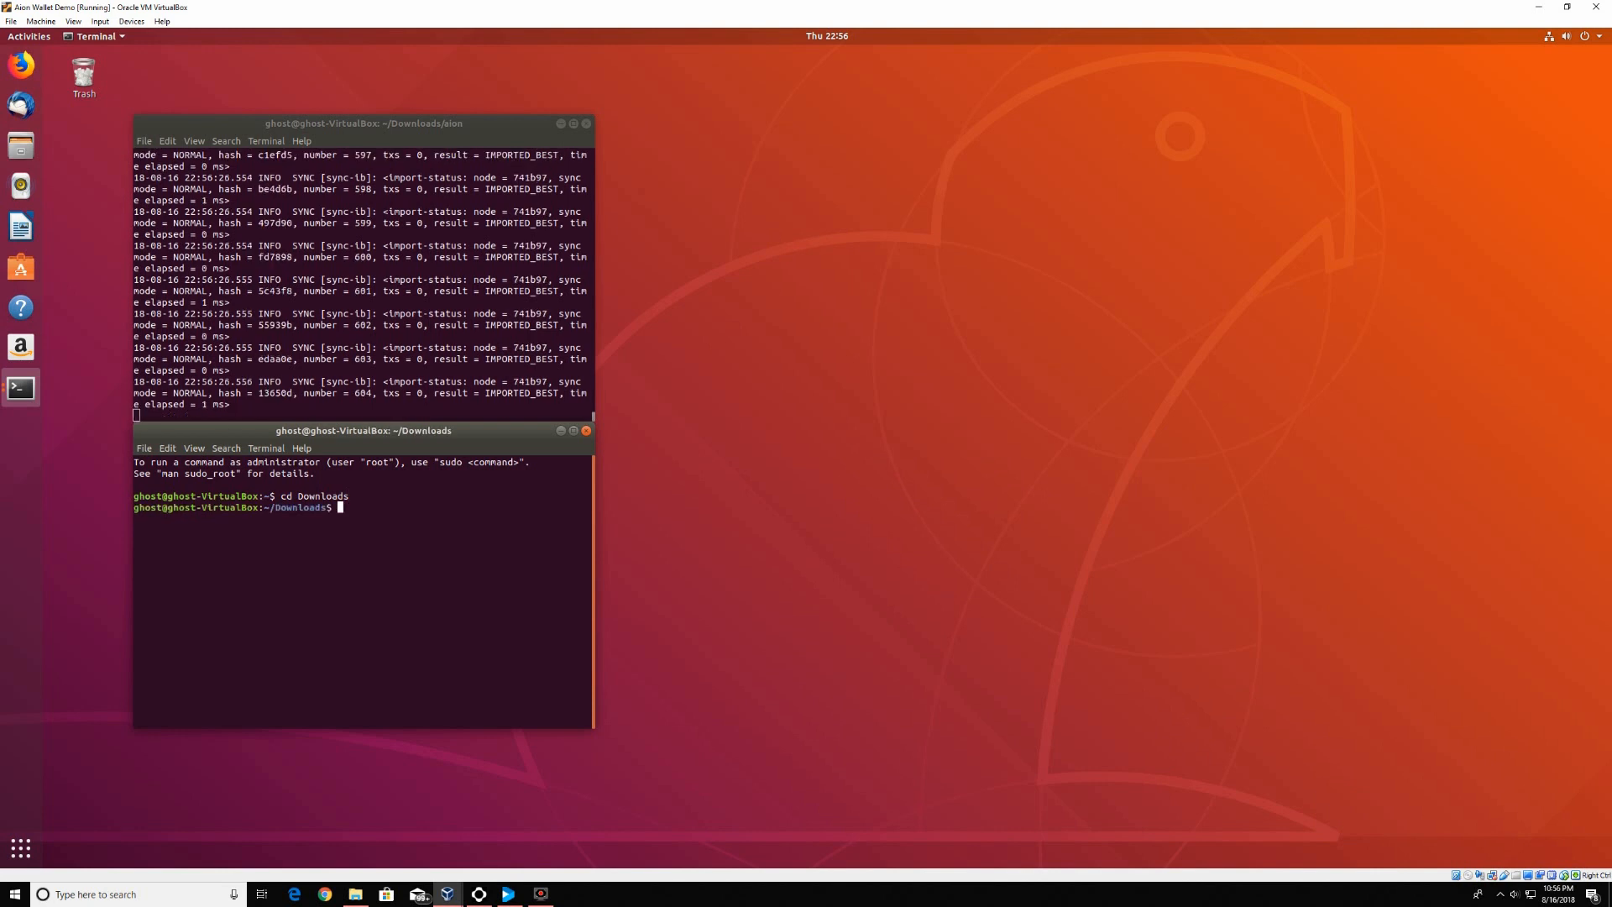
key("Return")
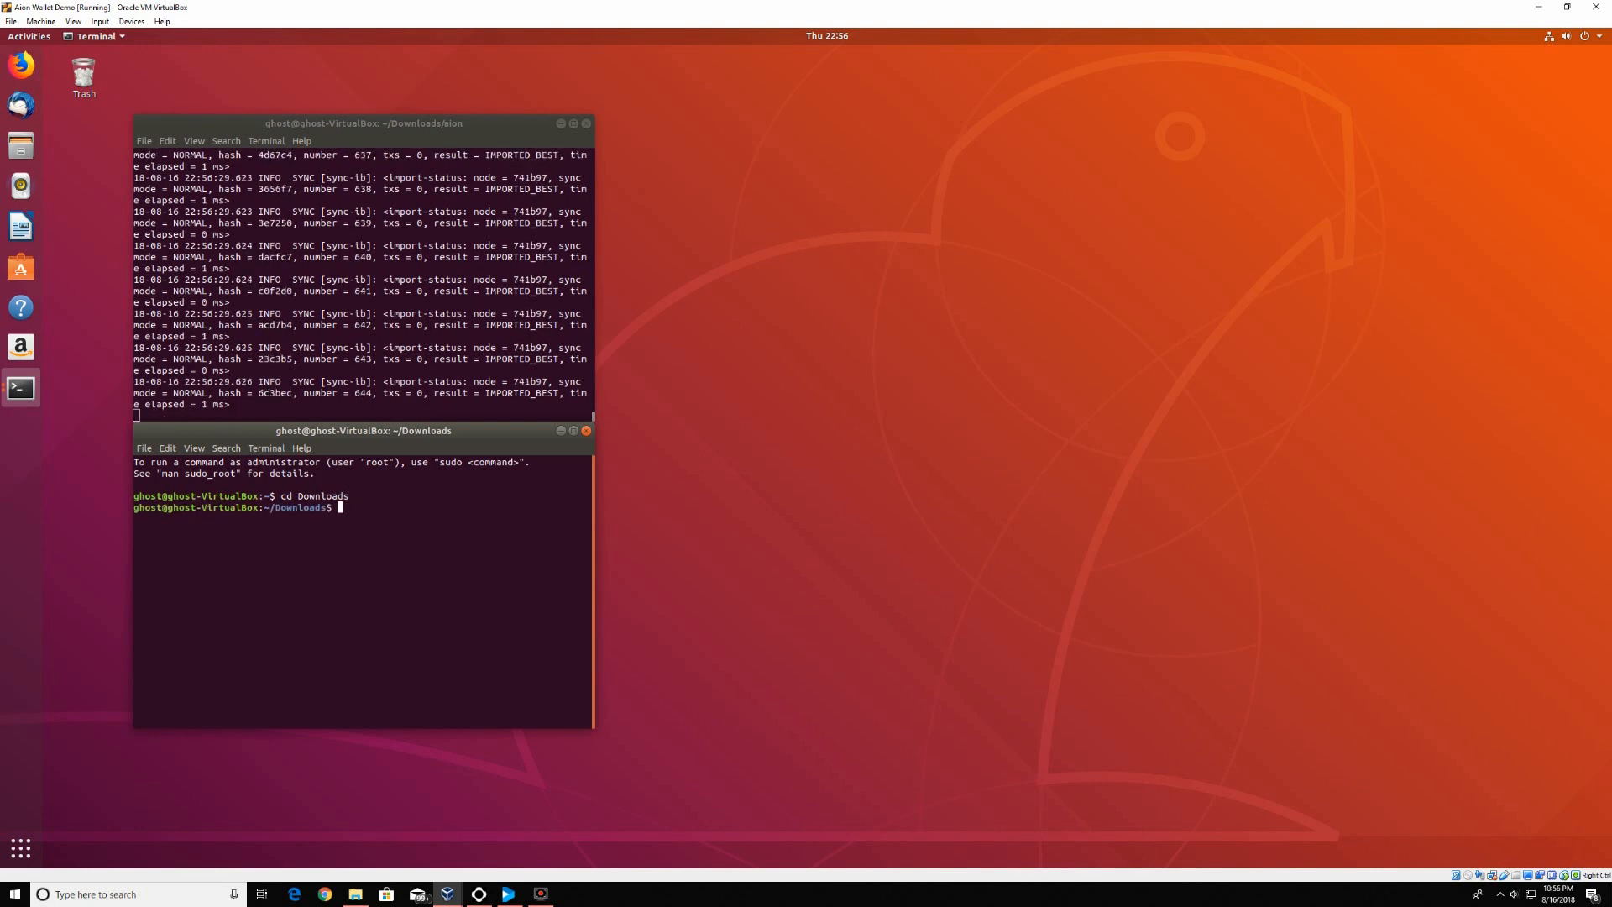
type("cd aion")
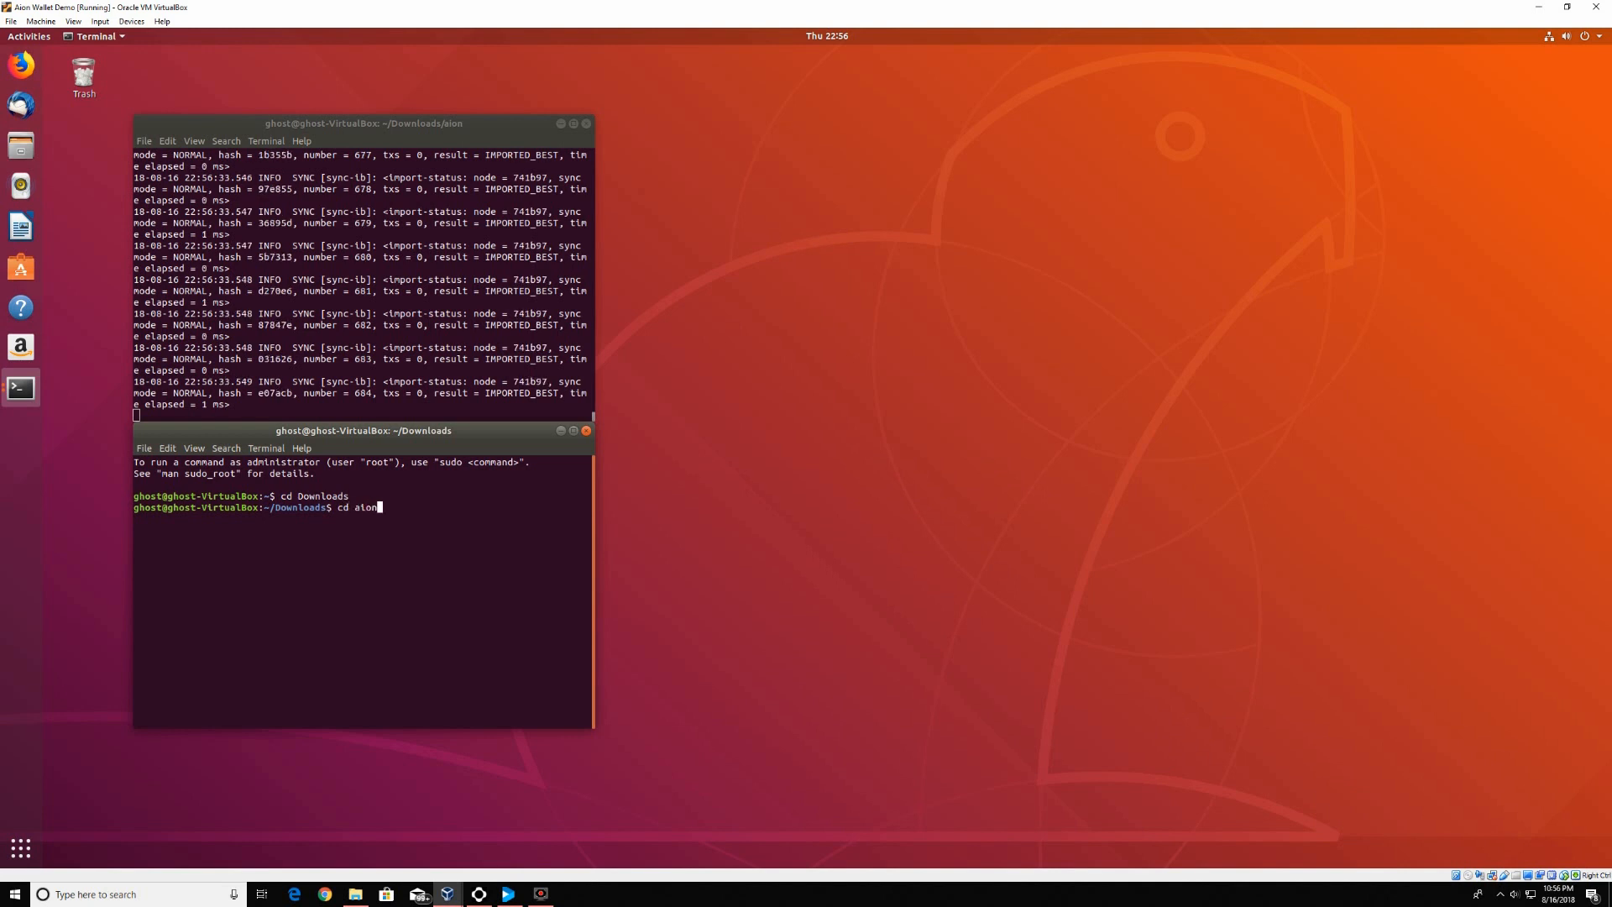
type("_")
key("Tab")
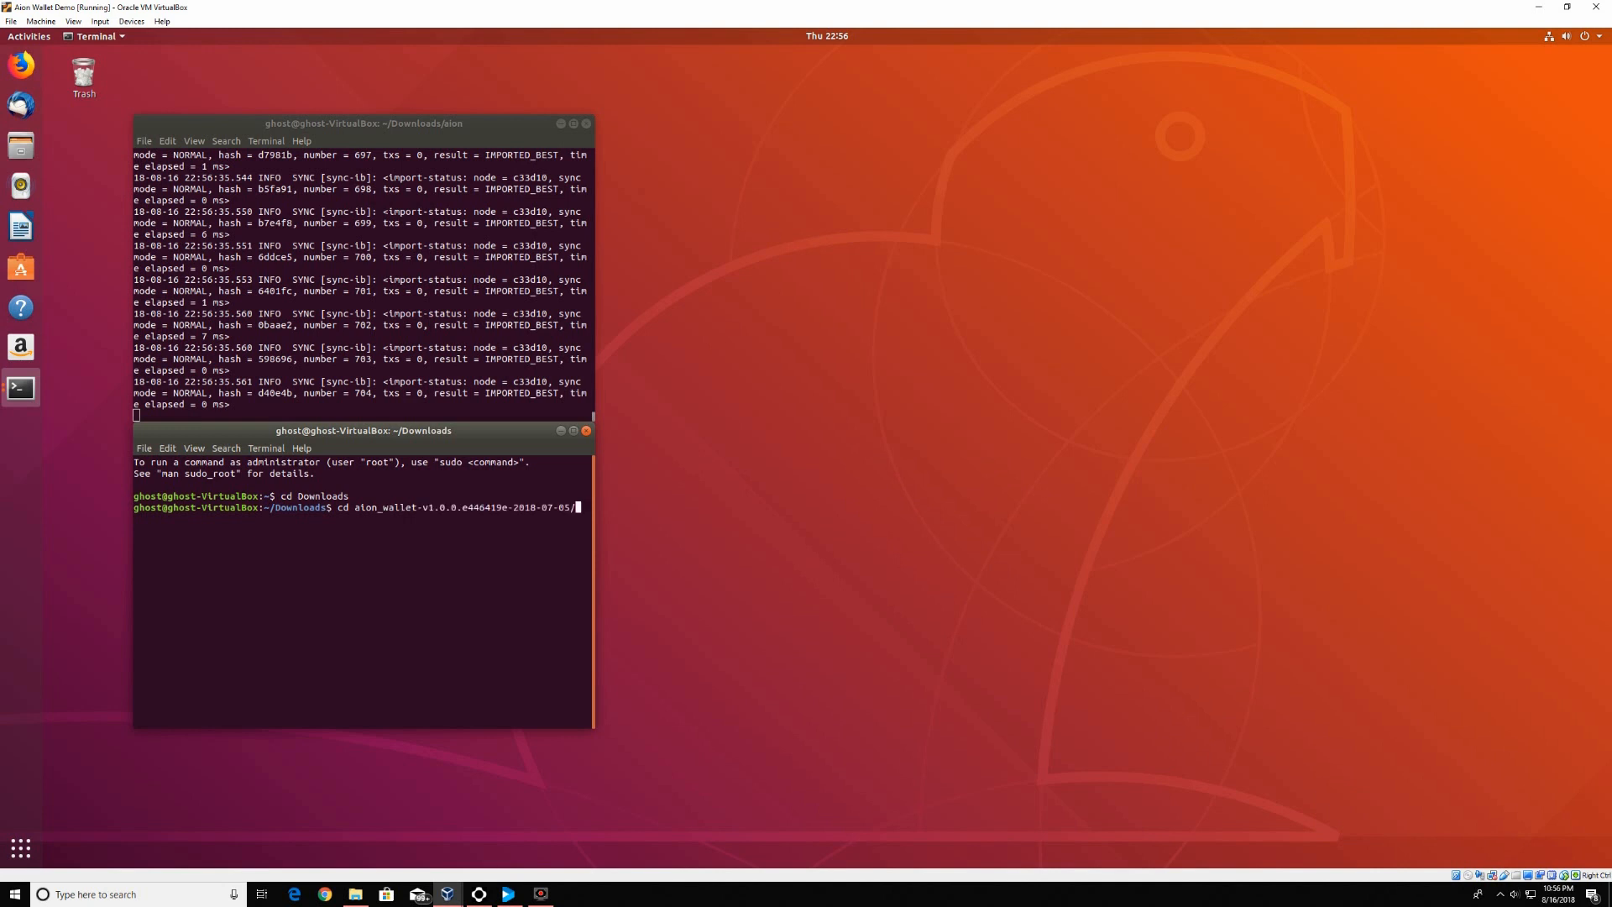
key("Return")
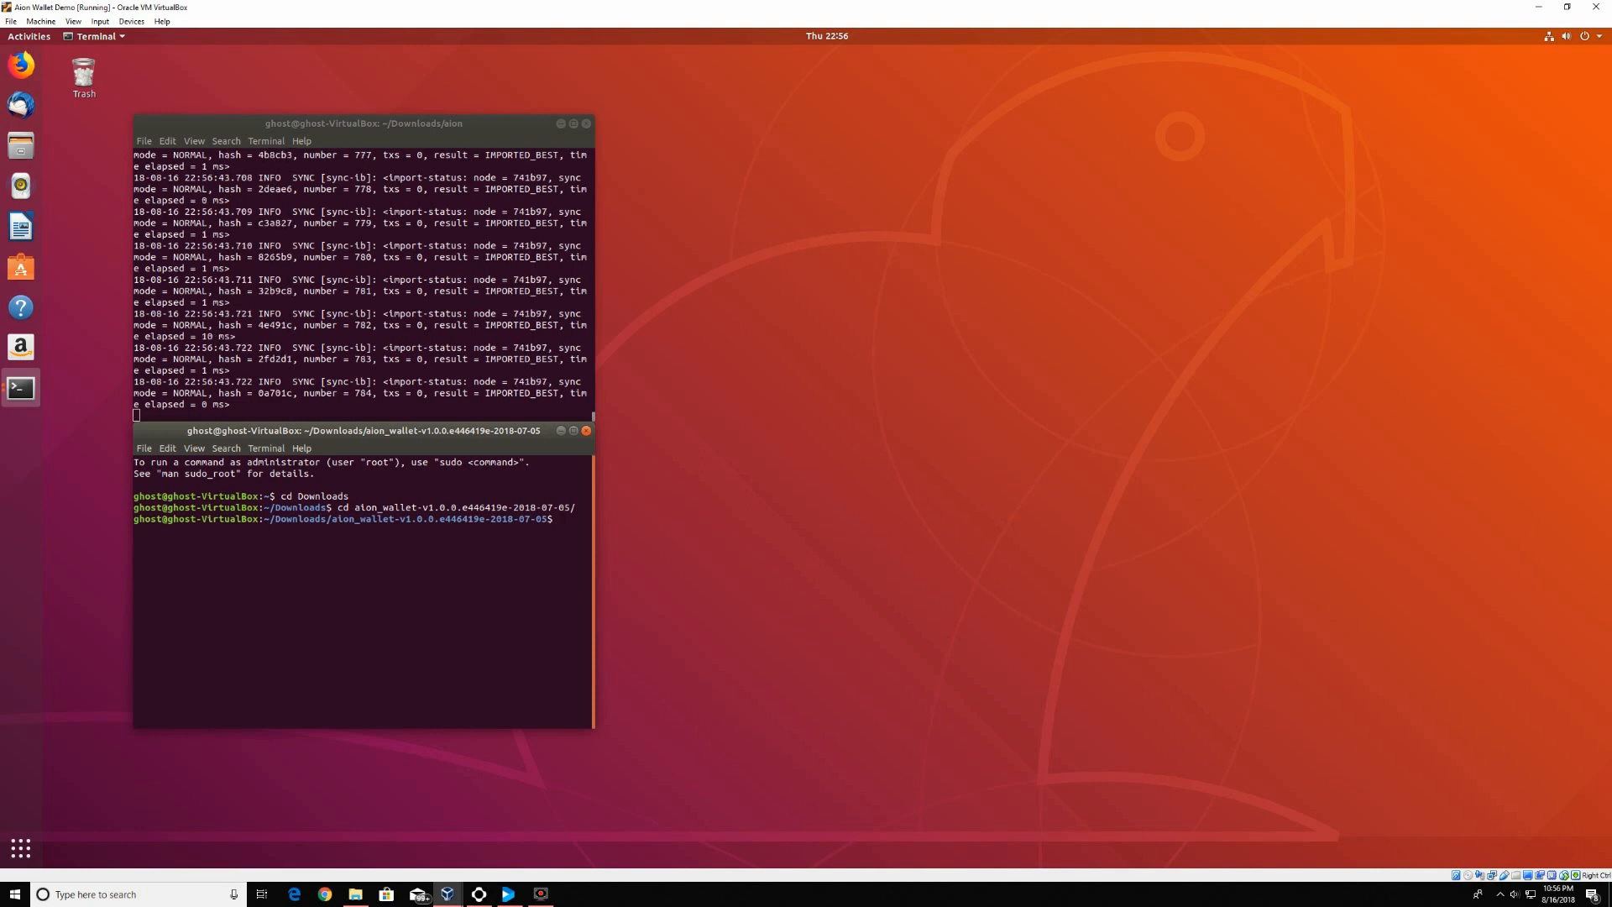
type("./aion")
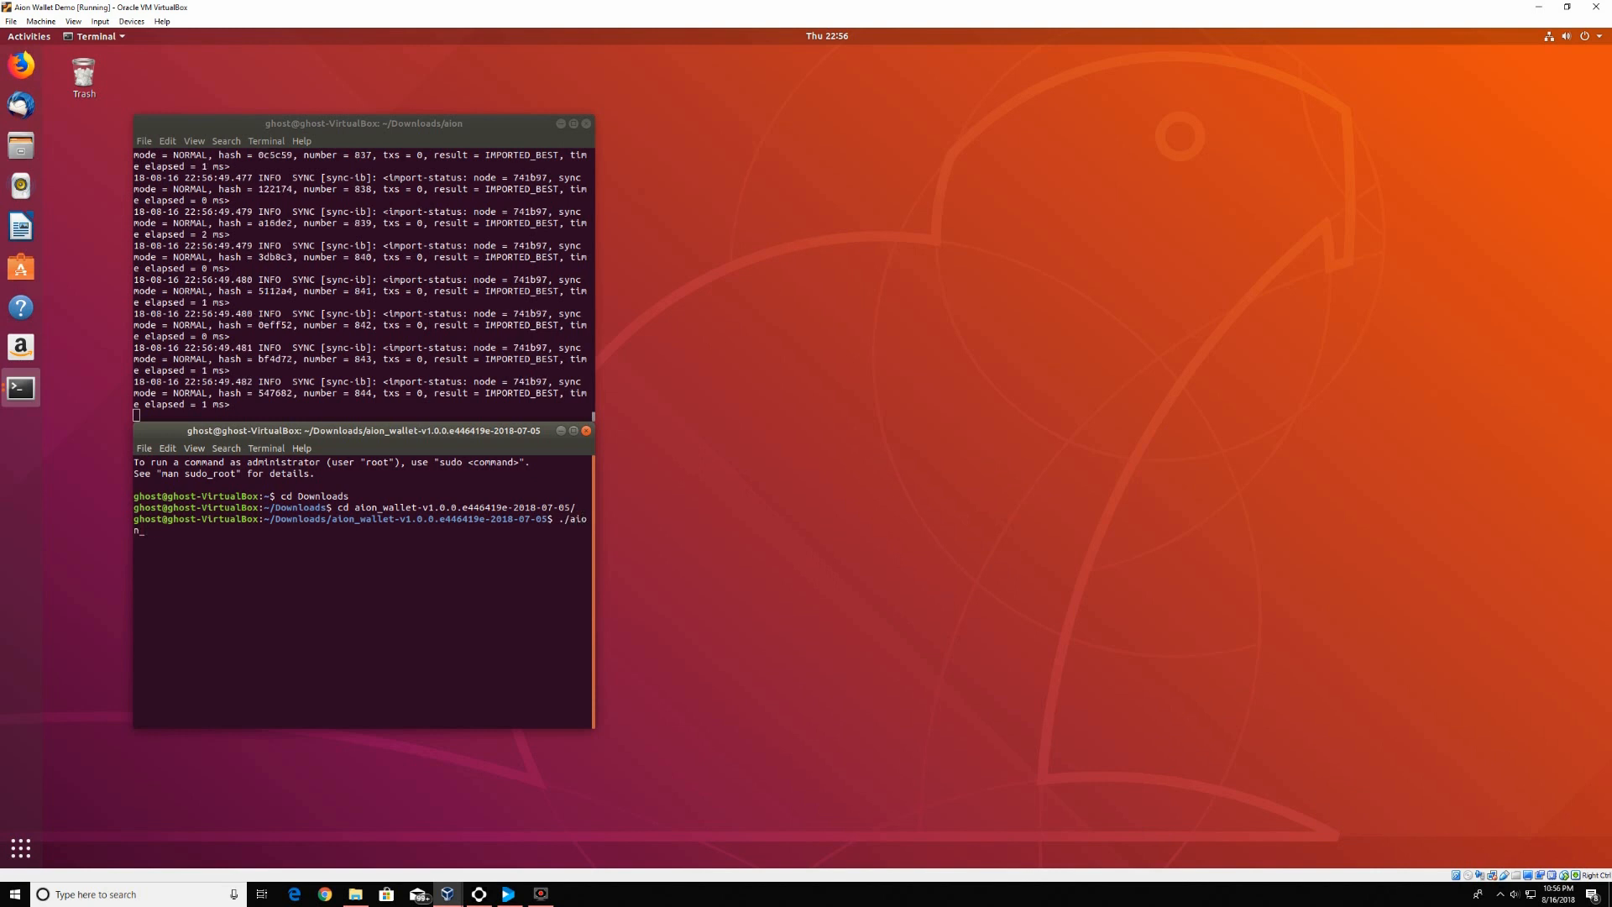
type(" wallet.sh")
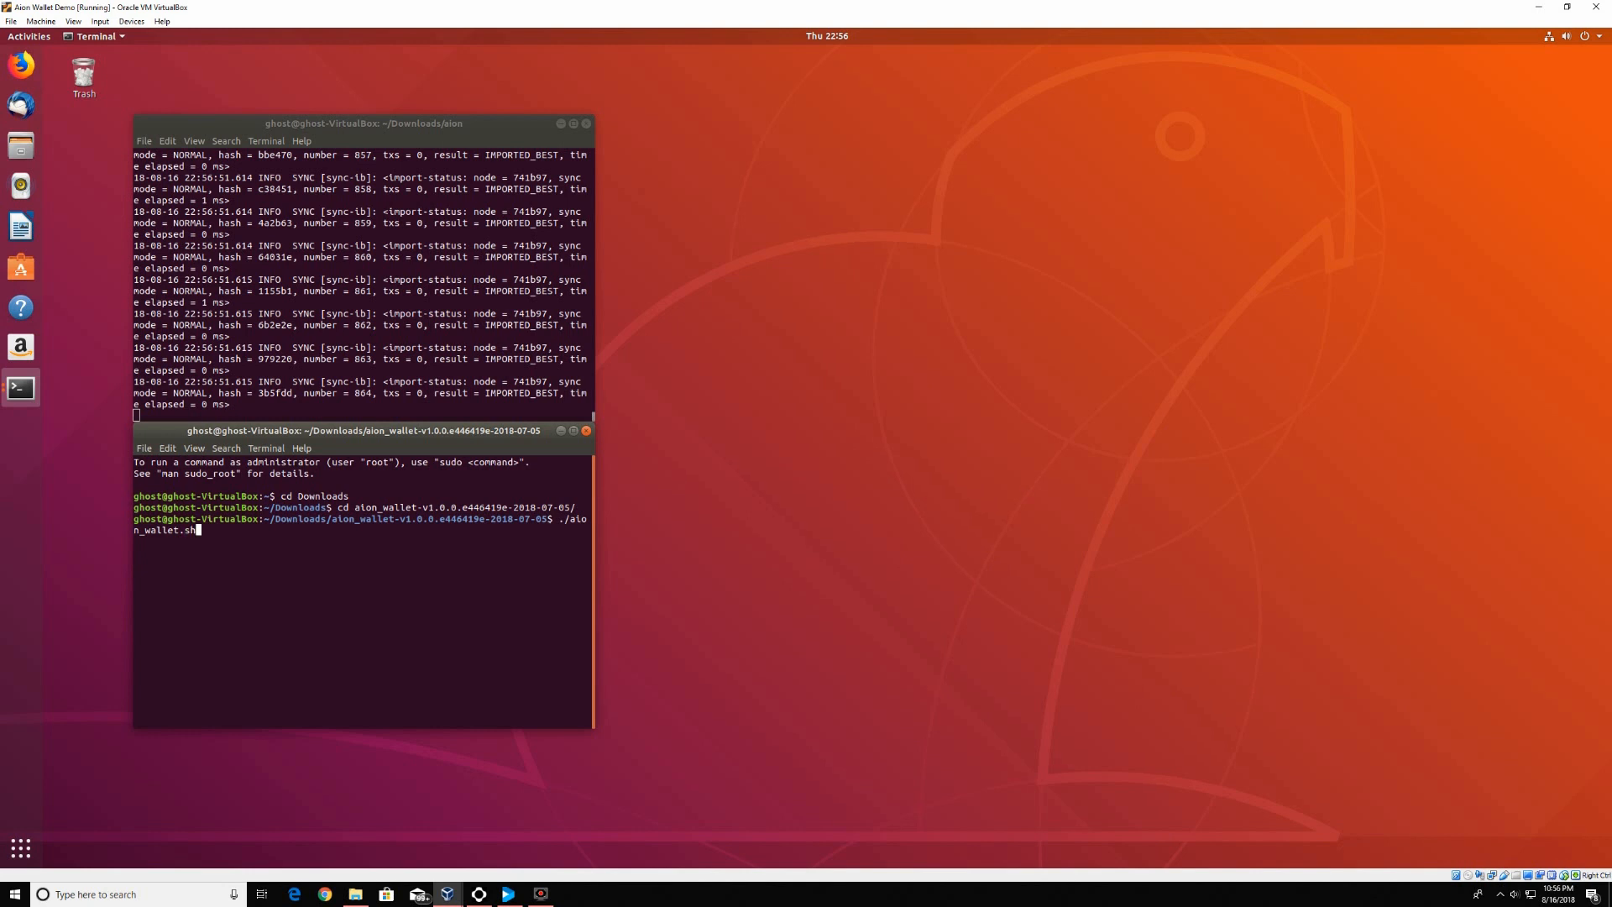
key("Return")
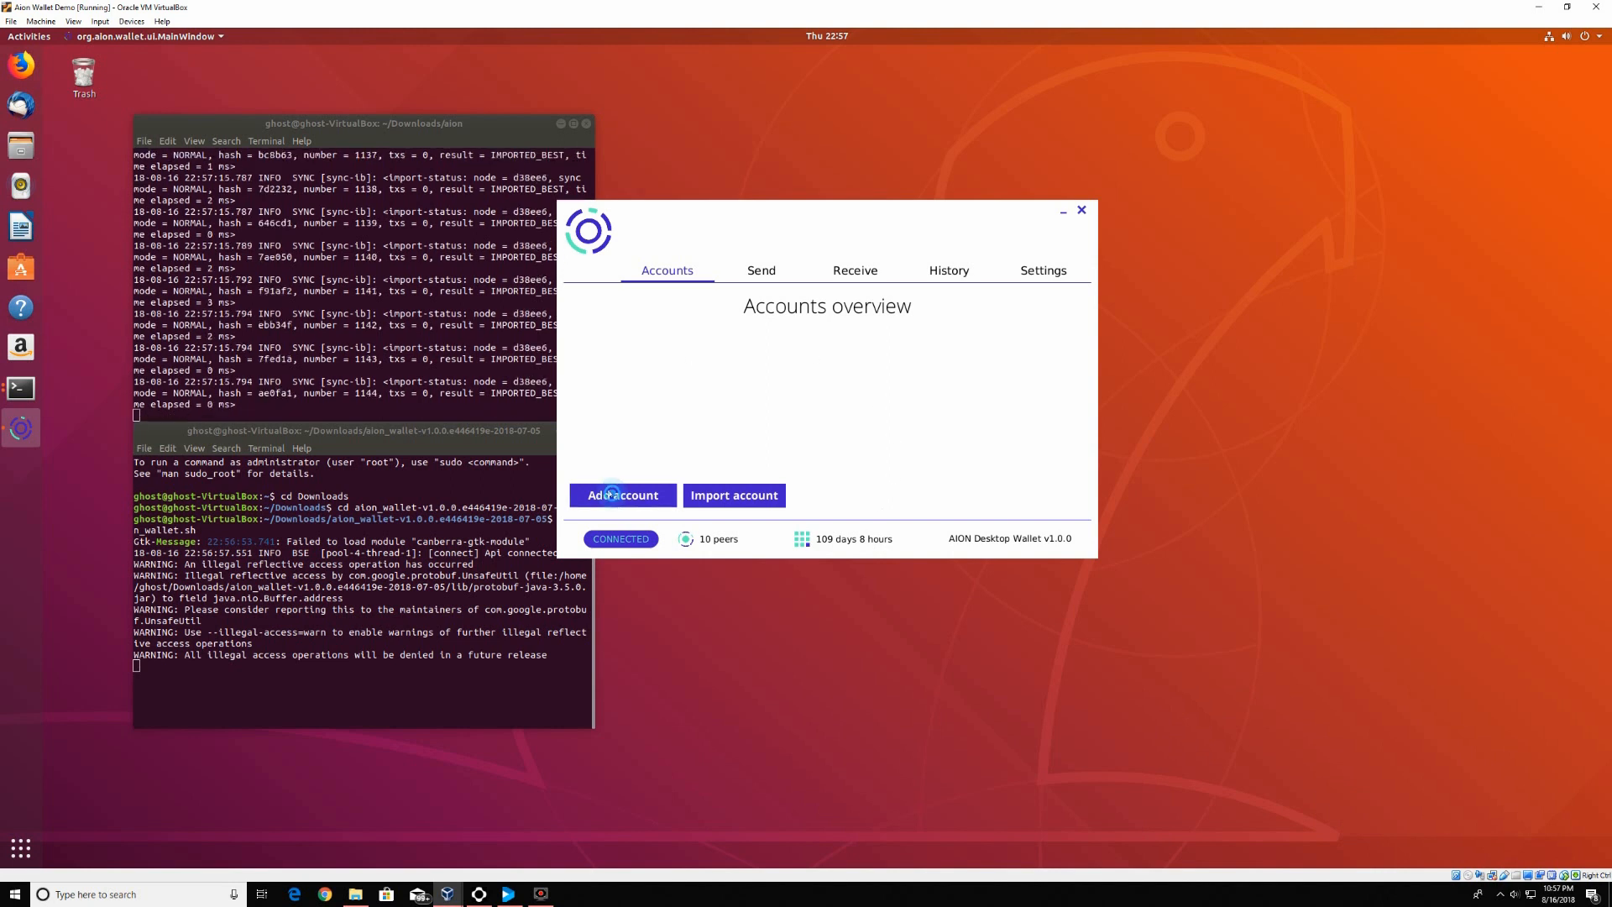
Add an account named 'Ghost demo', entering and confirming its password, and create it
left_click(611, 495)
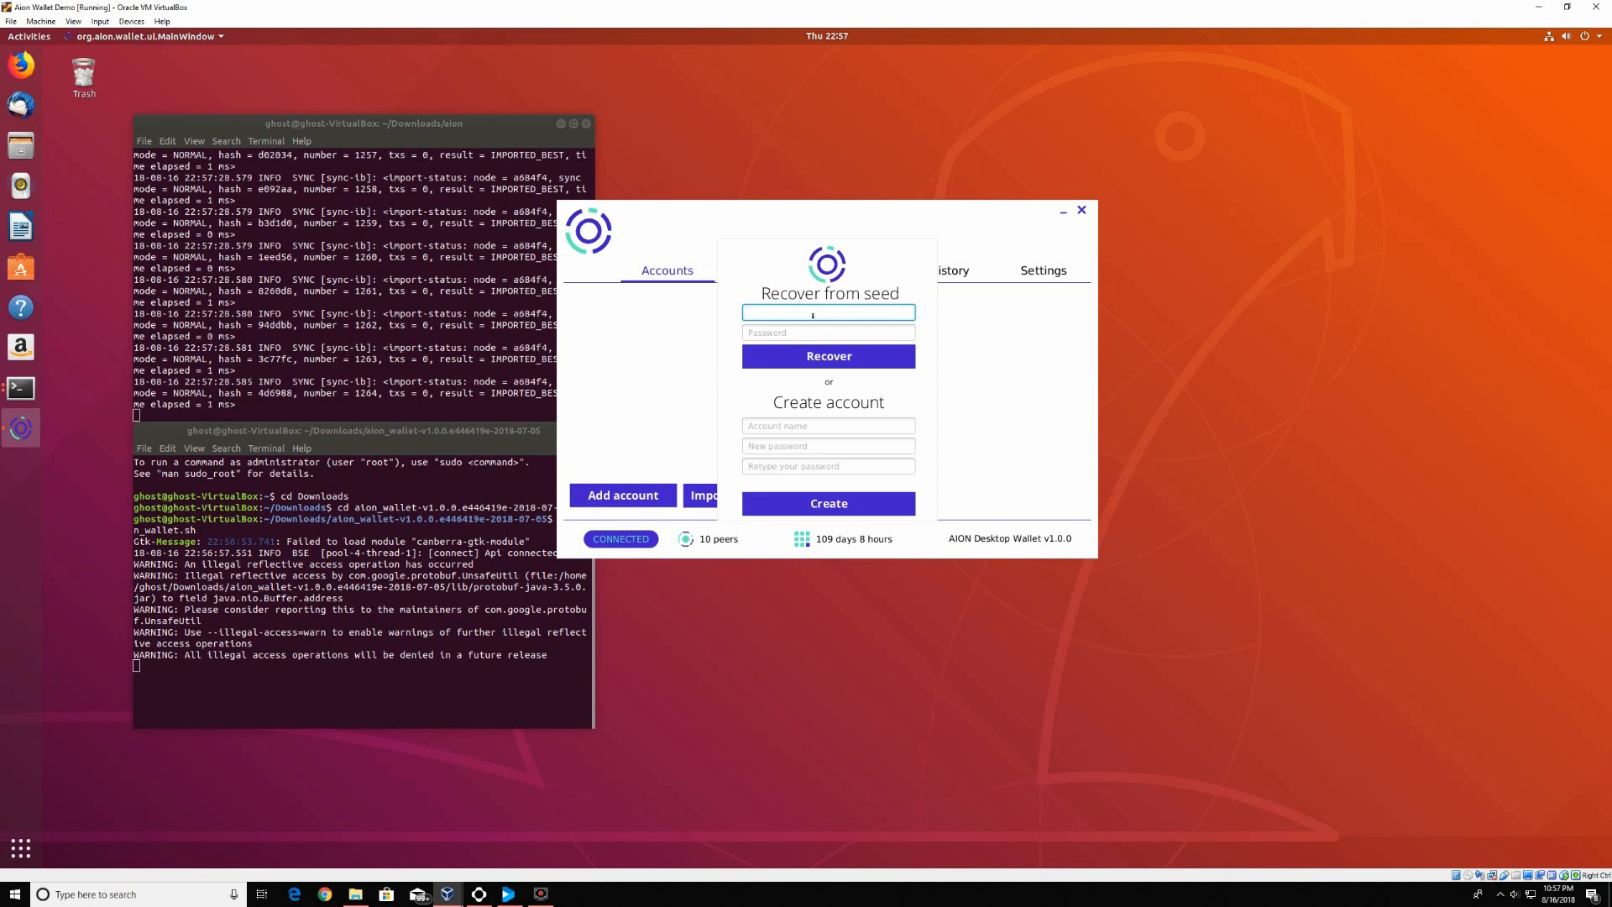
left_click(817, 425)
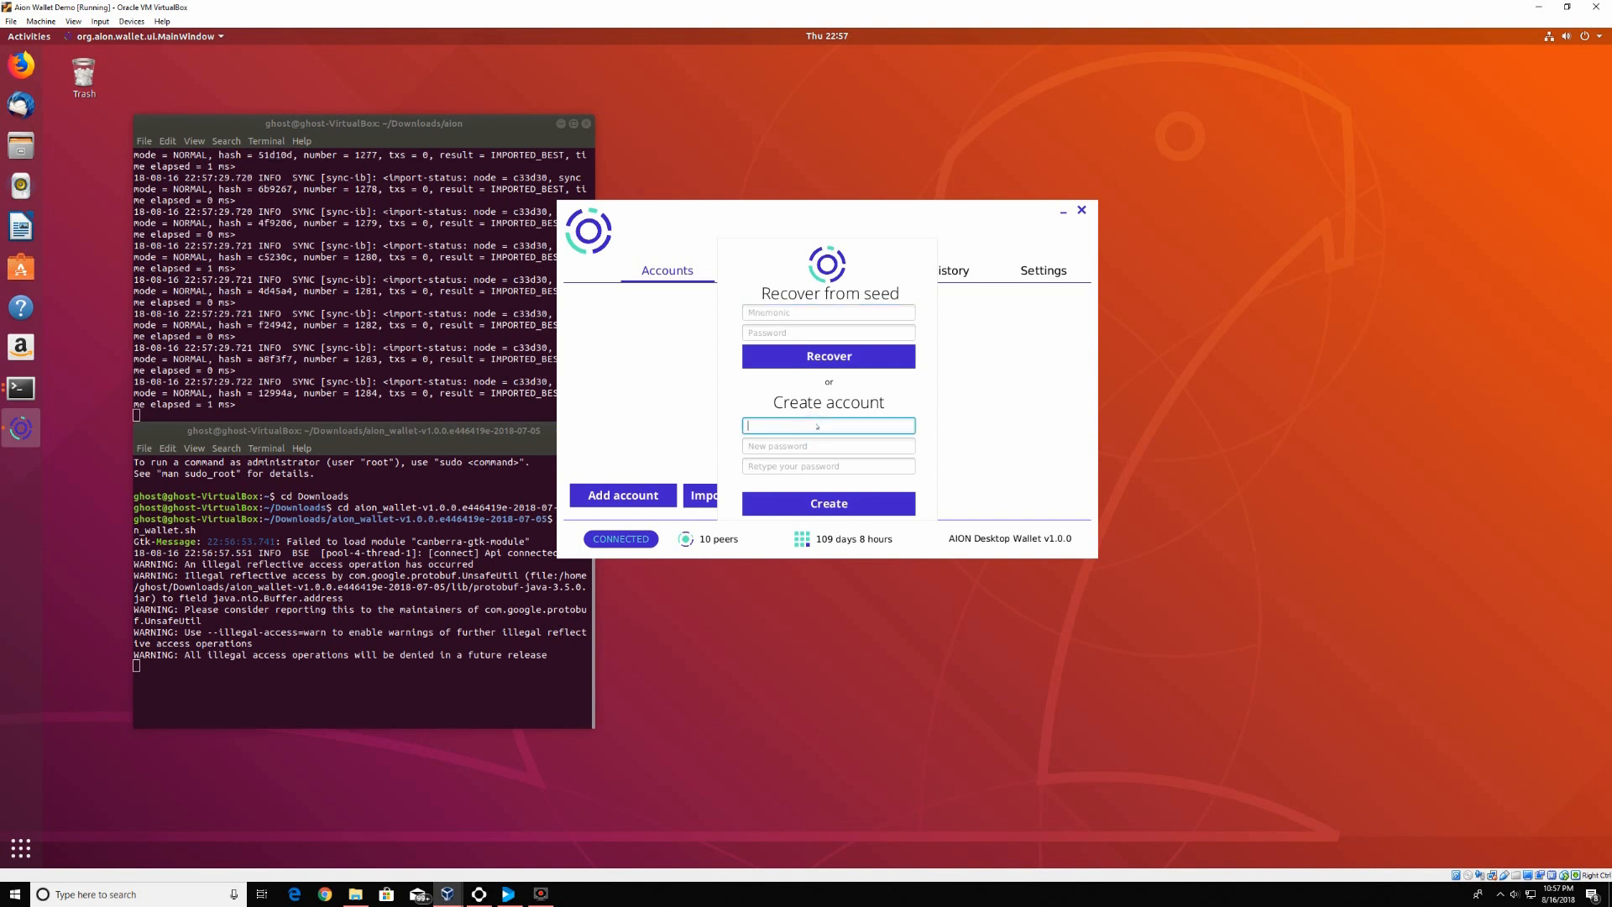
type("Ghost de")
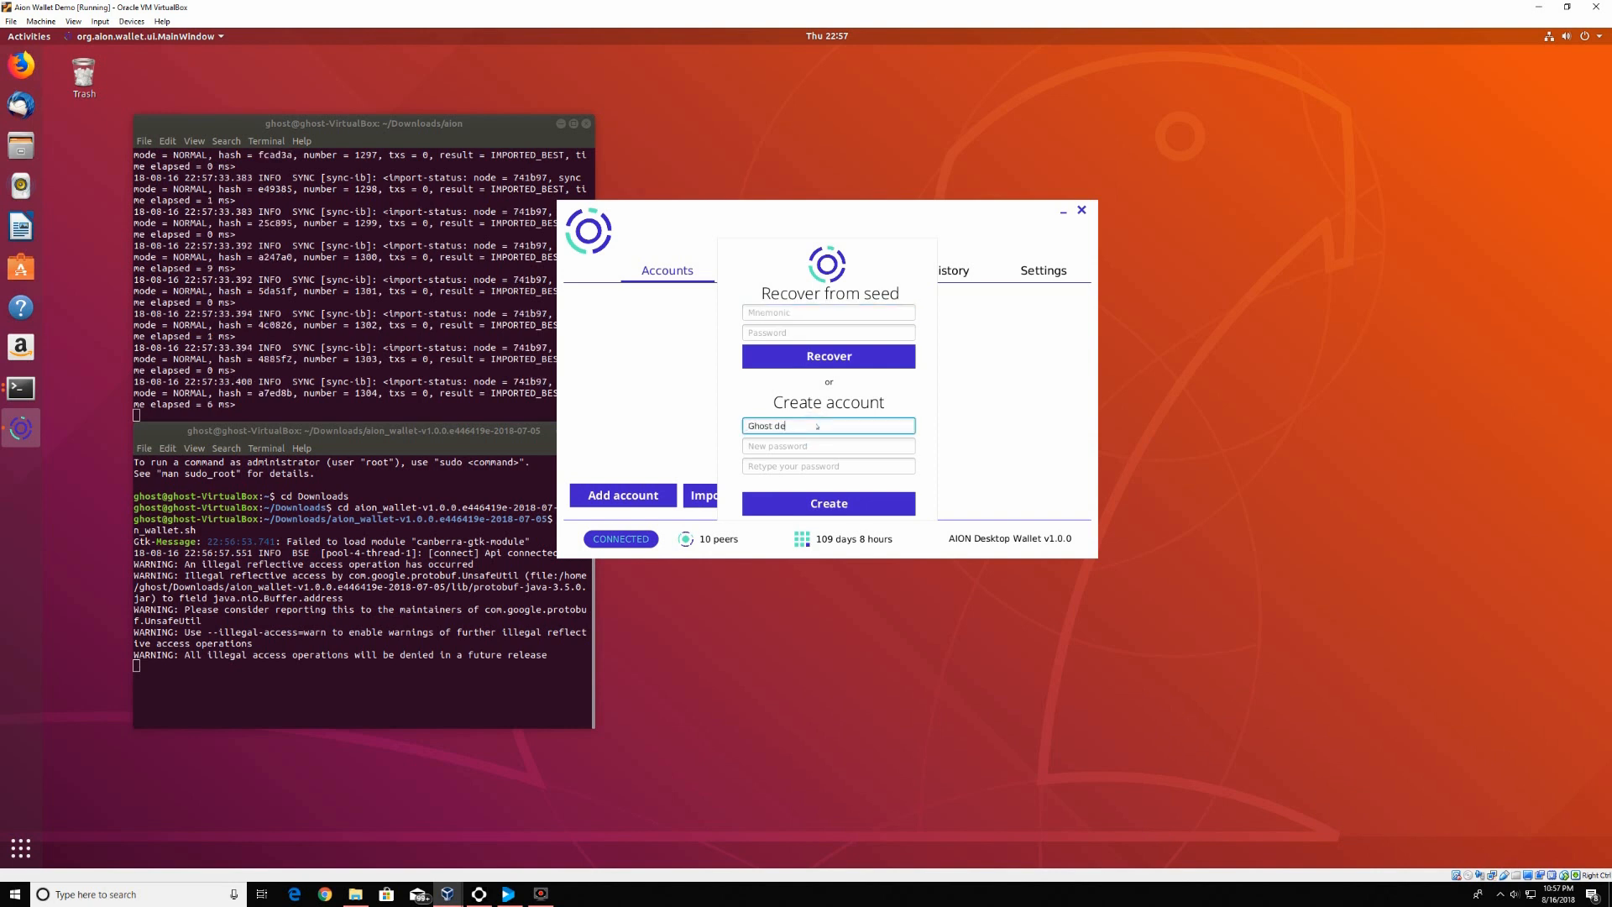
type("mo")
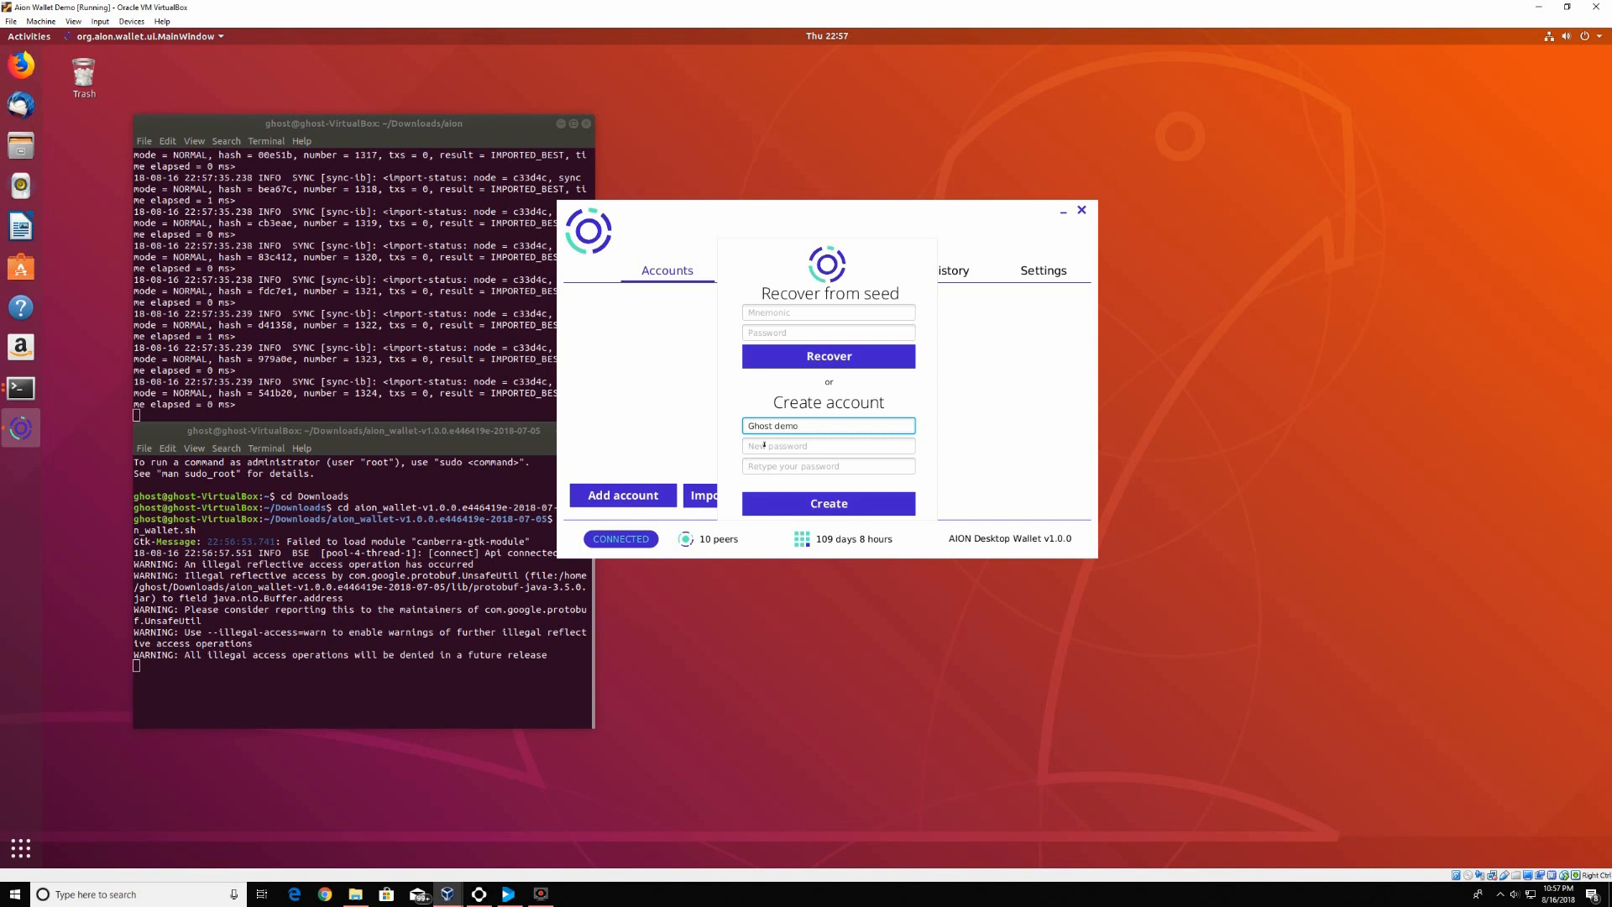
left_click(766, 445)
type("•••••••••")
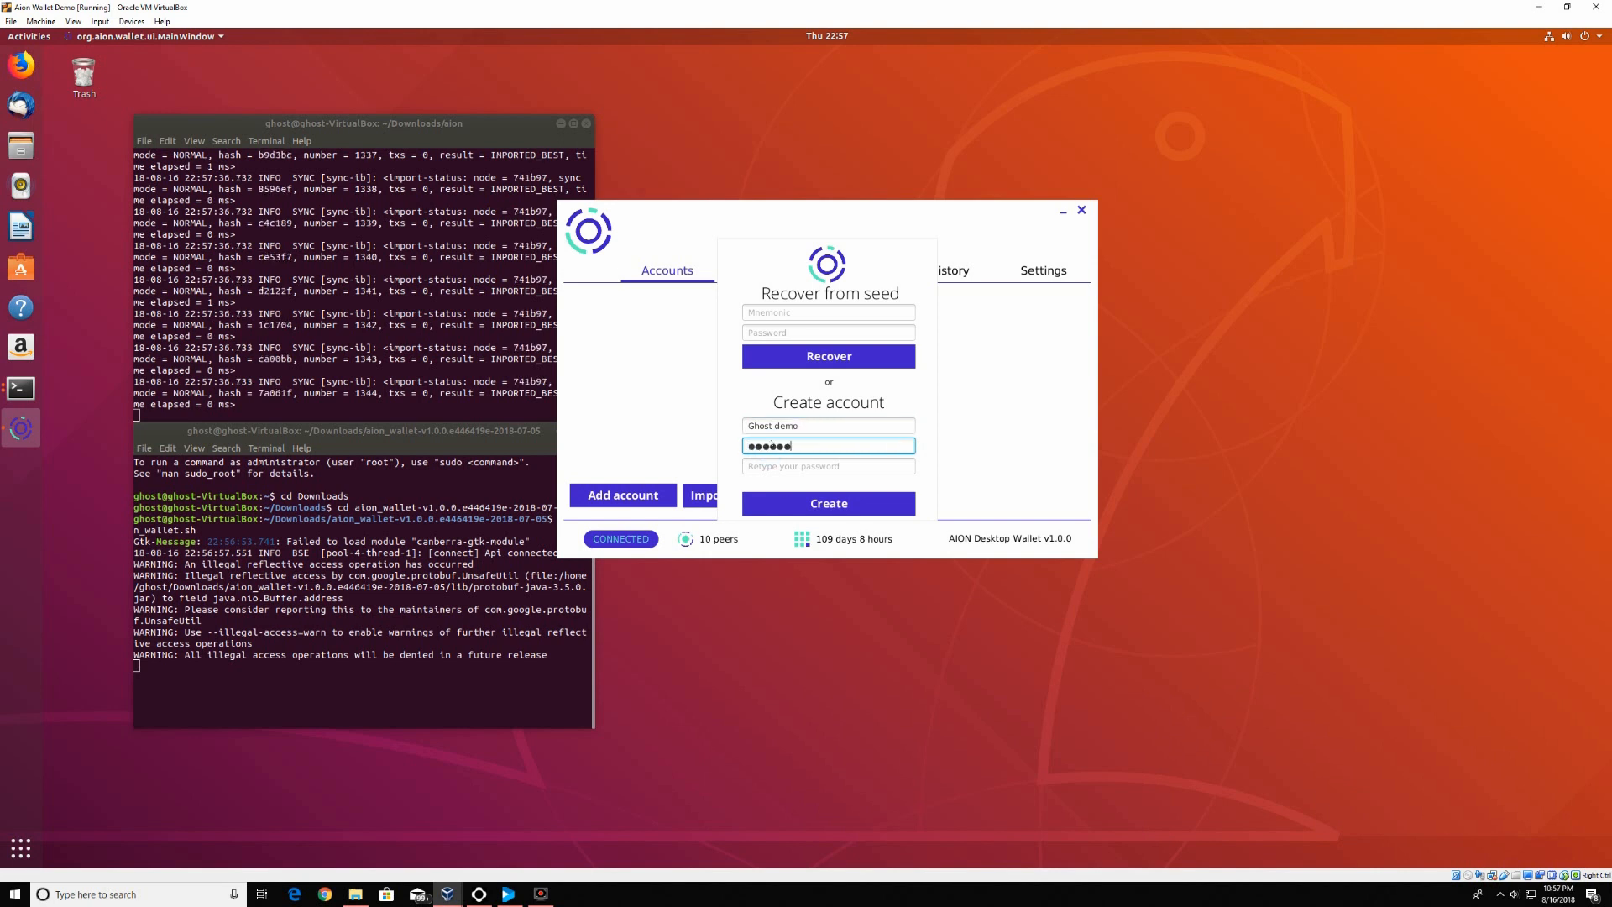
type("•••")
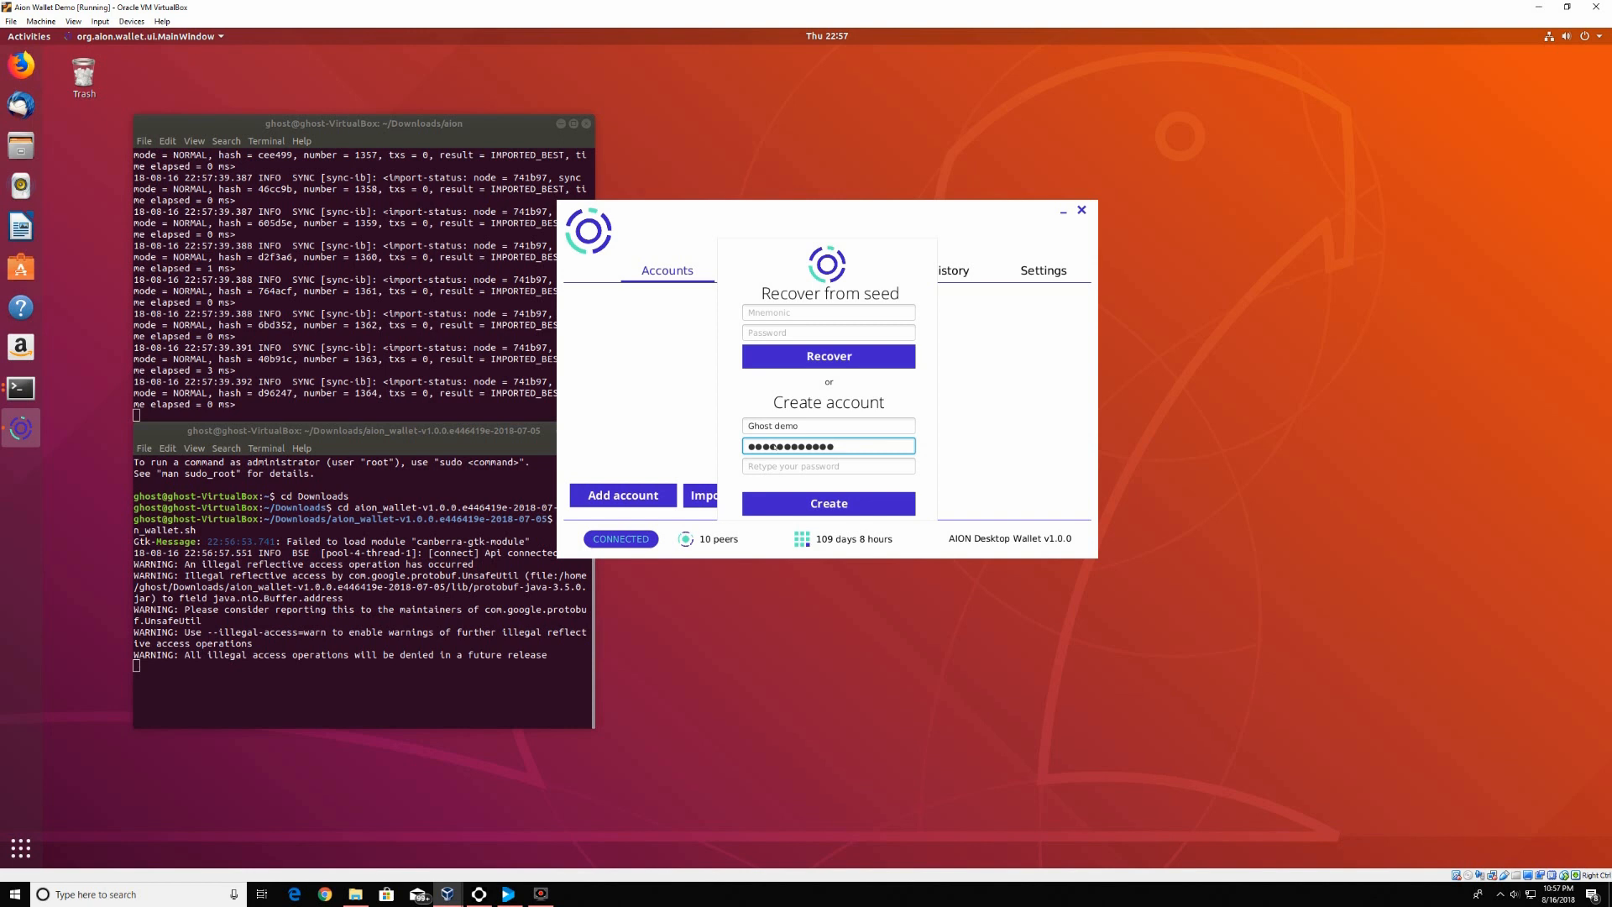
left_click(785, 466)
type("•••••")
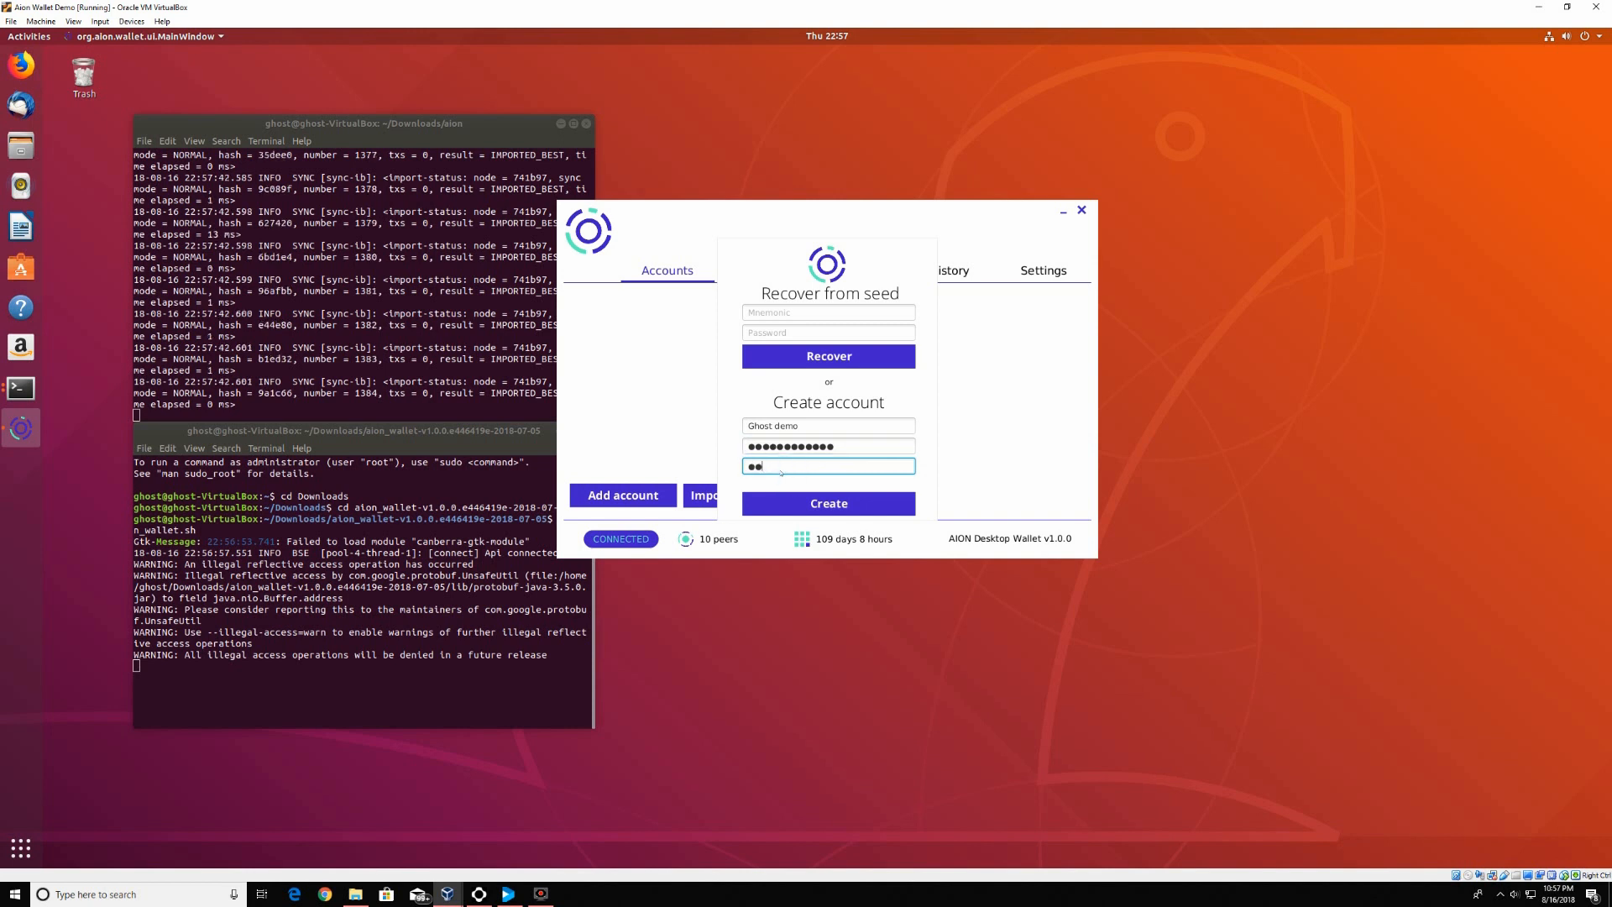
type("•••••••")
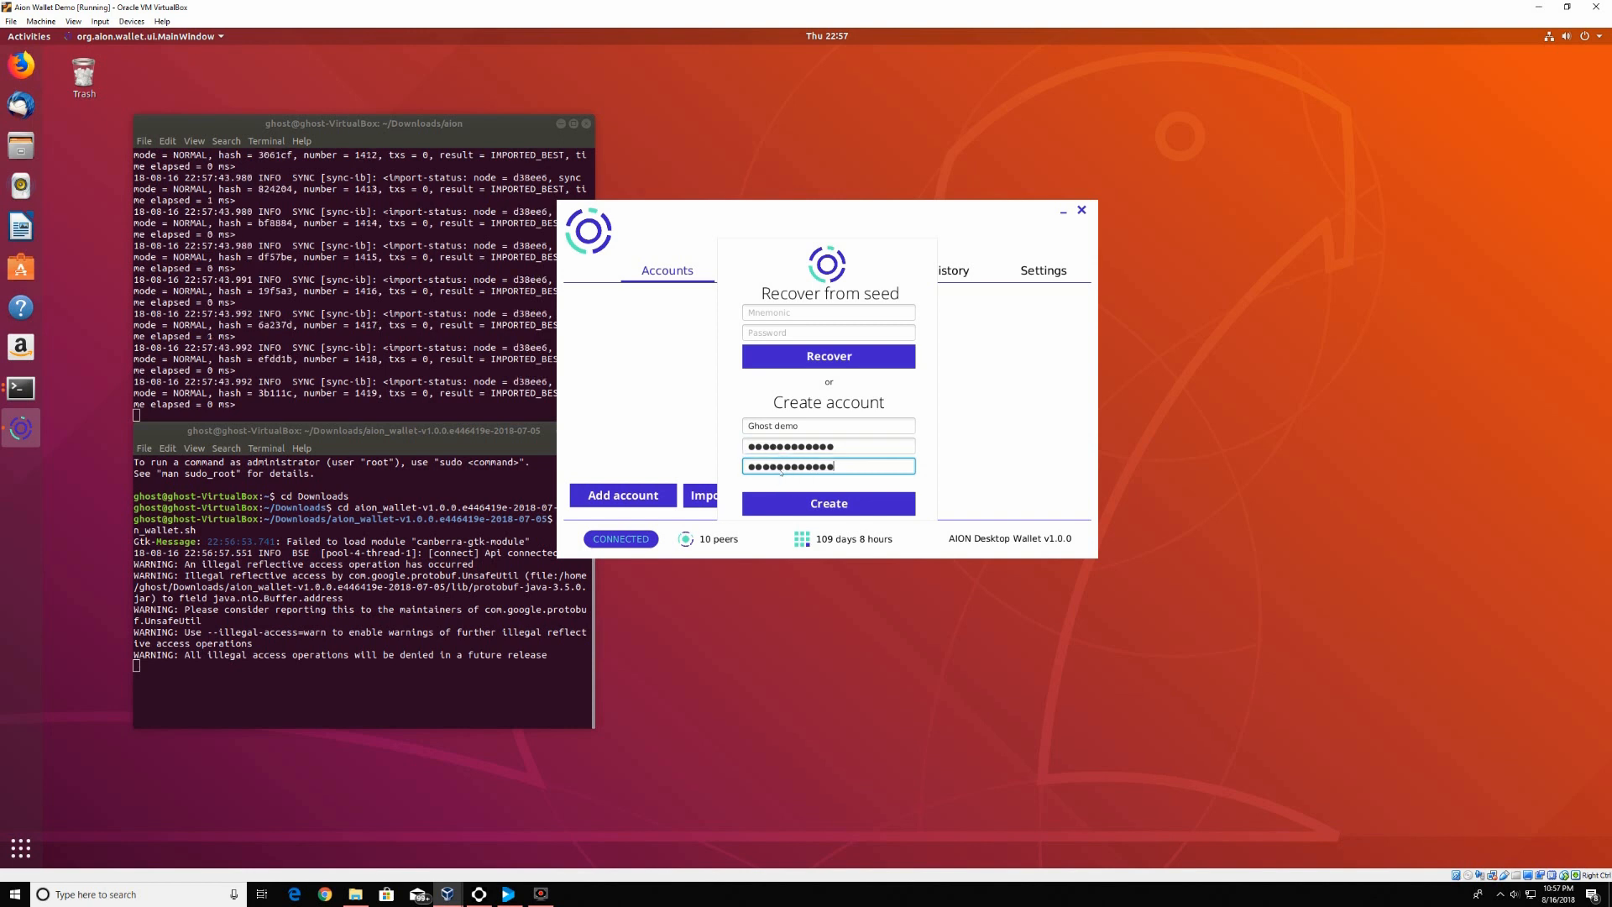
left_click(798, 504)
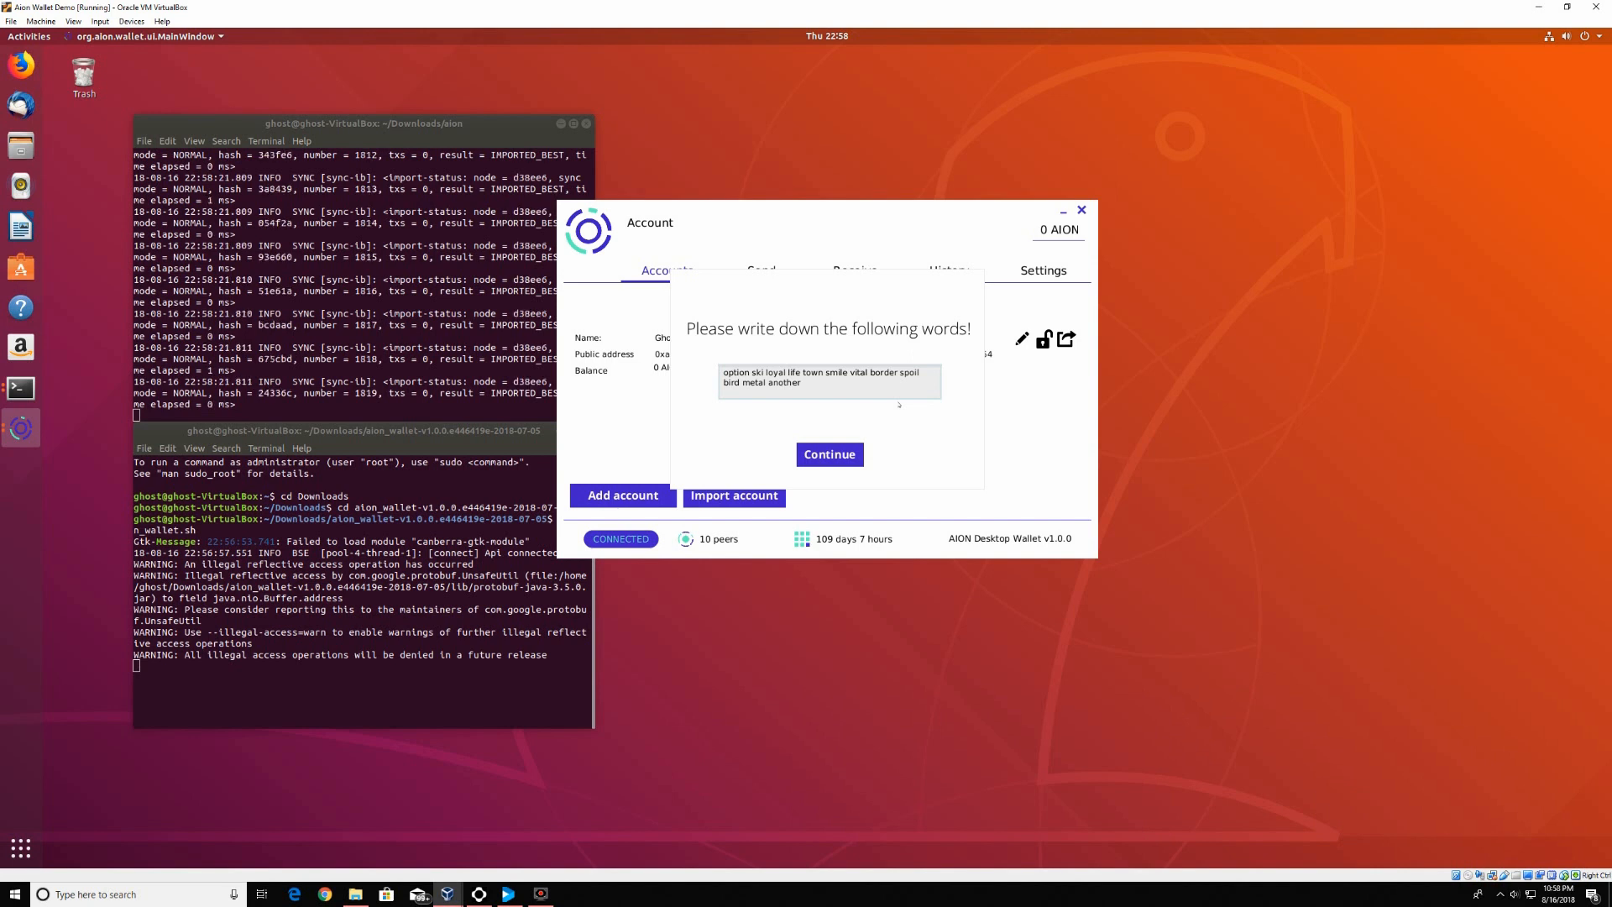
Continue past the recovery words to return to the Accounts overview
left_click(836, 454)
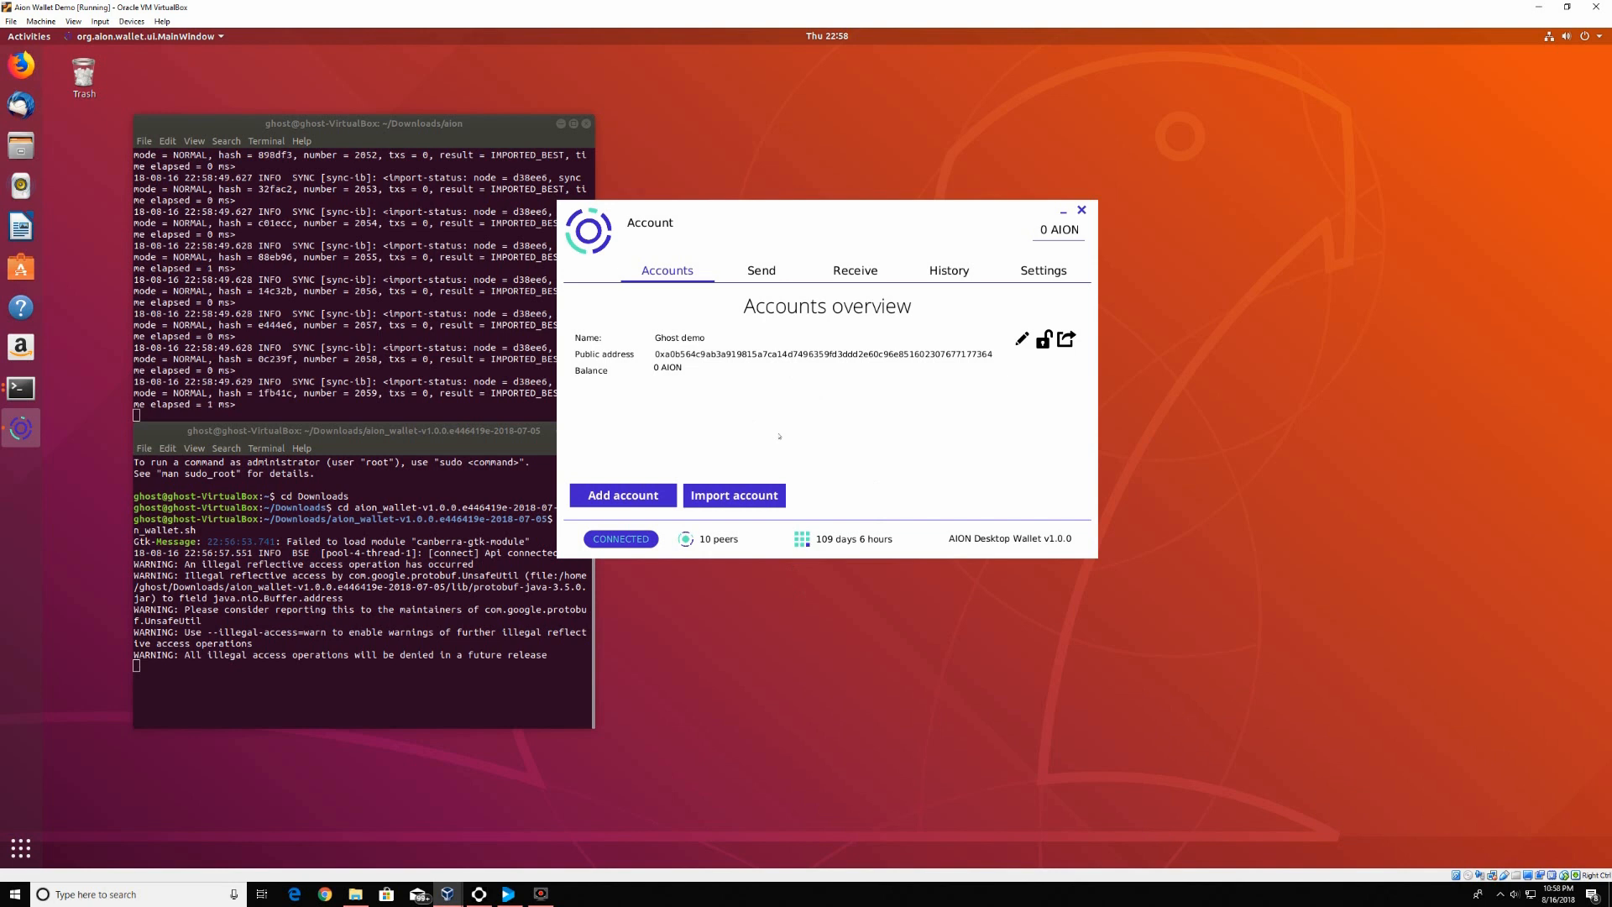
left_click(780, 273)
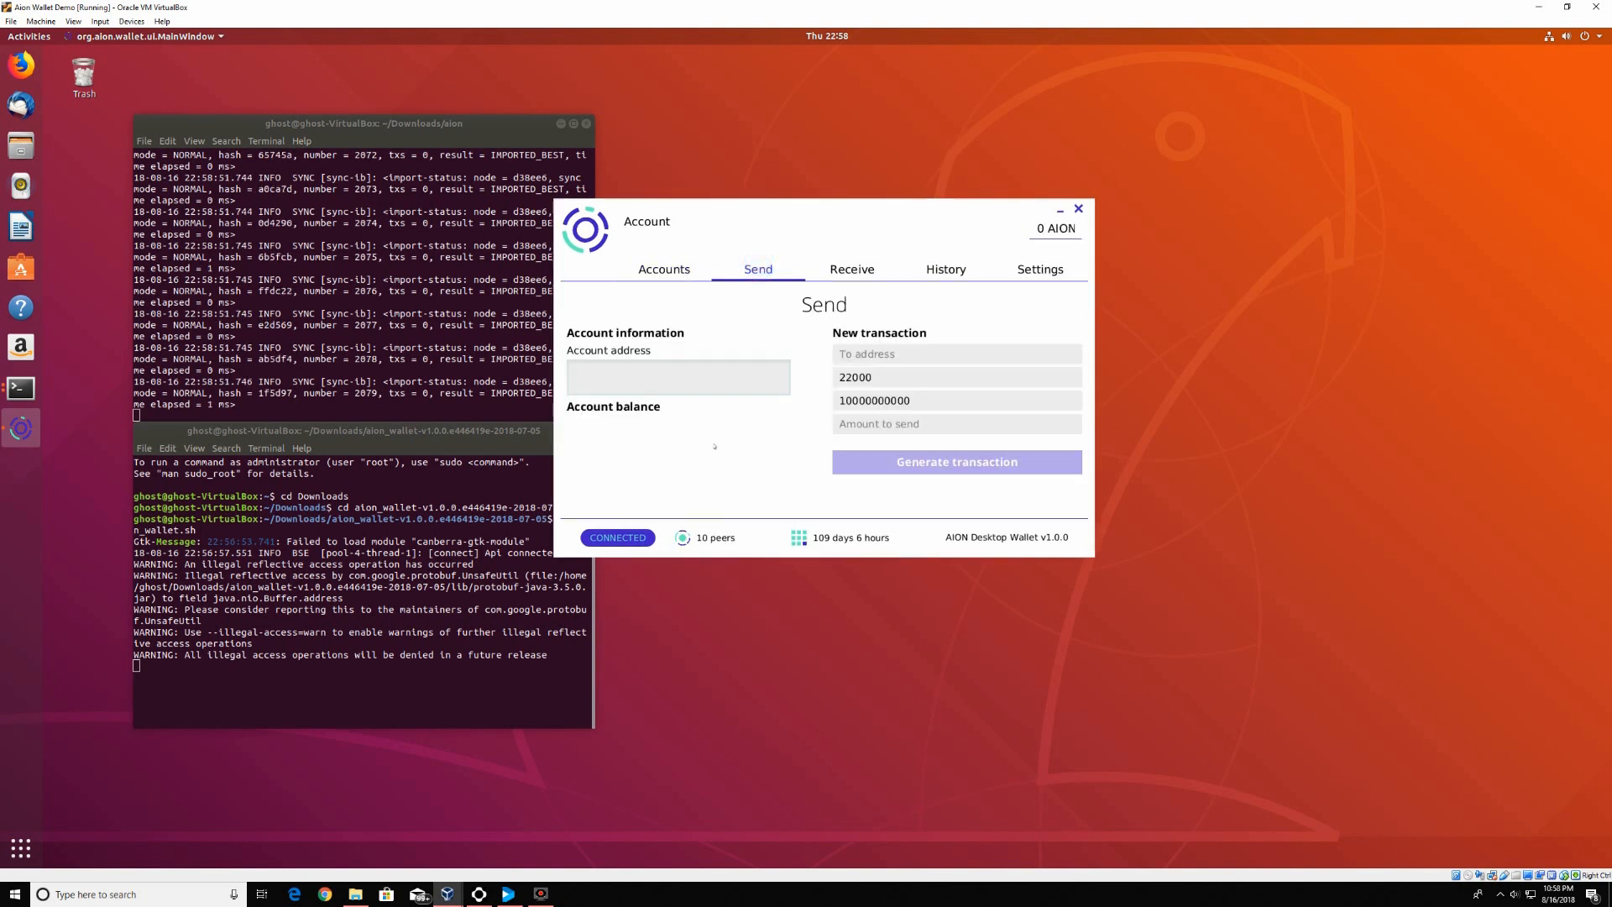
left_click(852, 268)
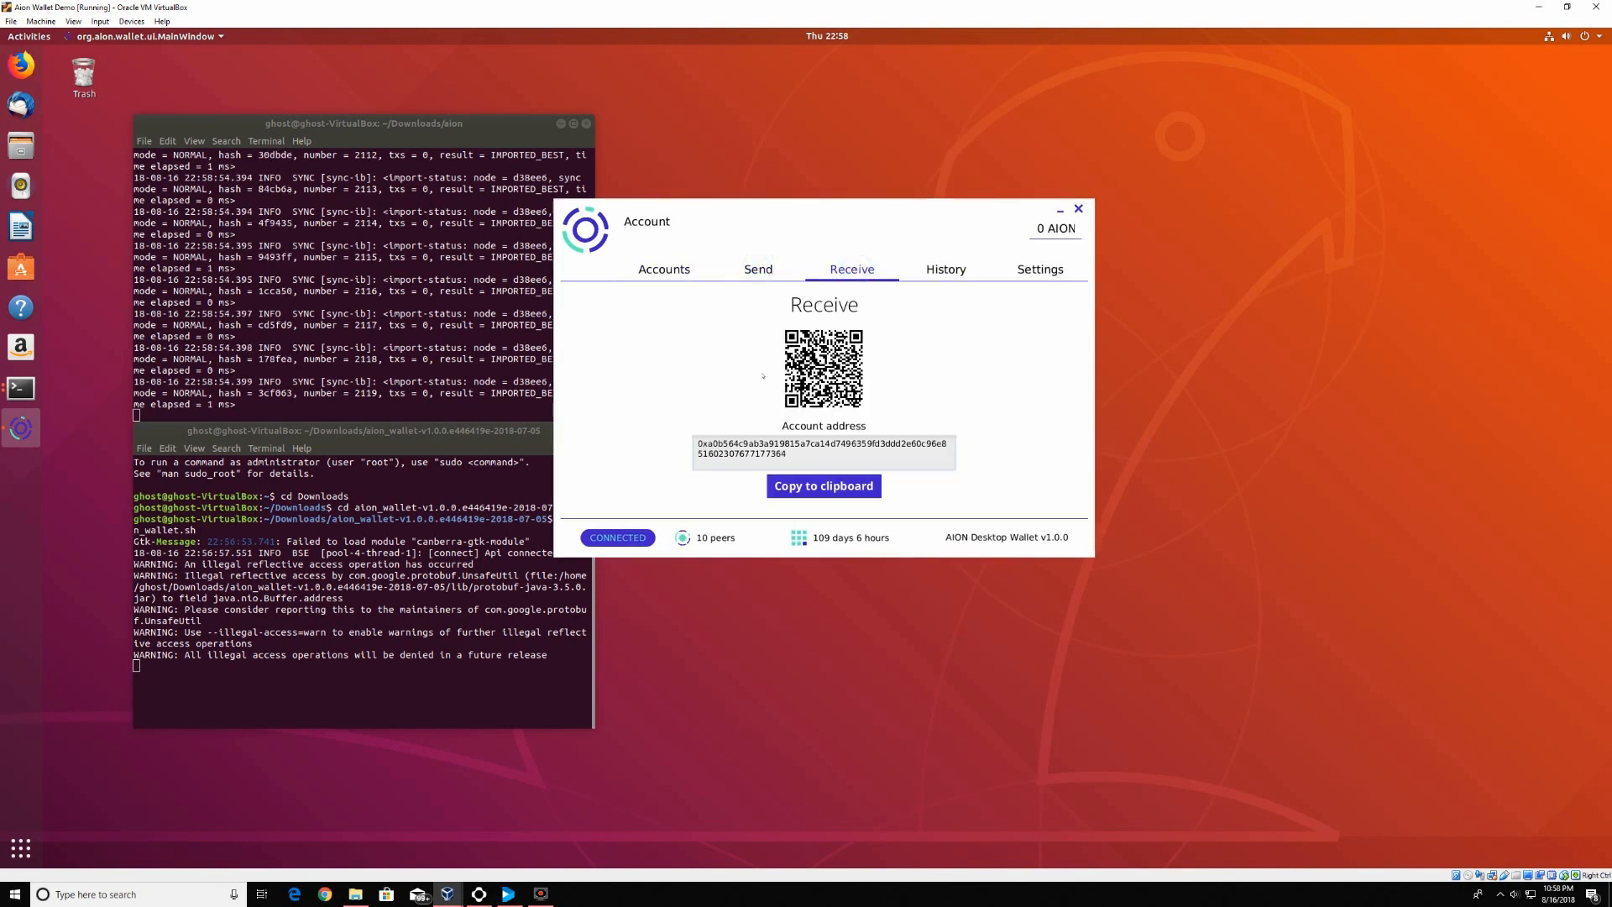
left_click(934, 269)
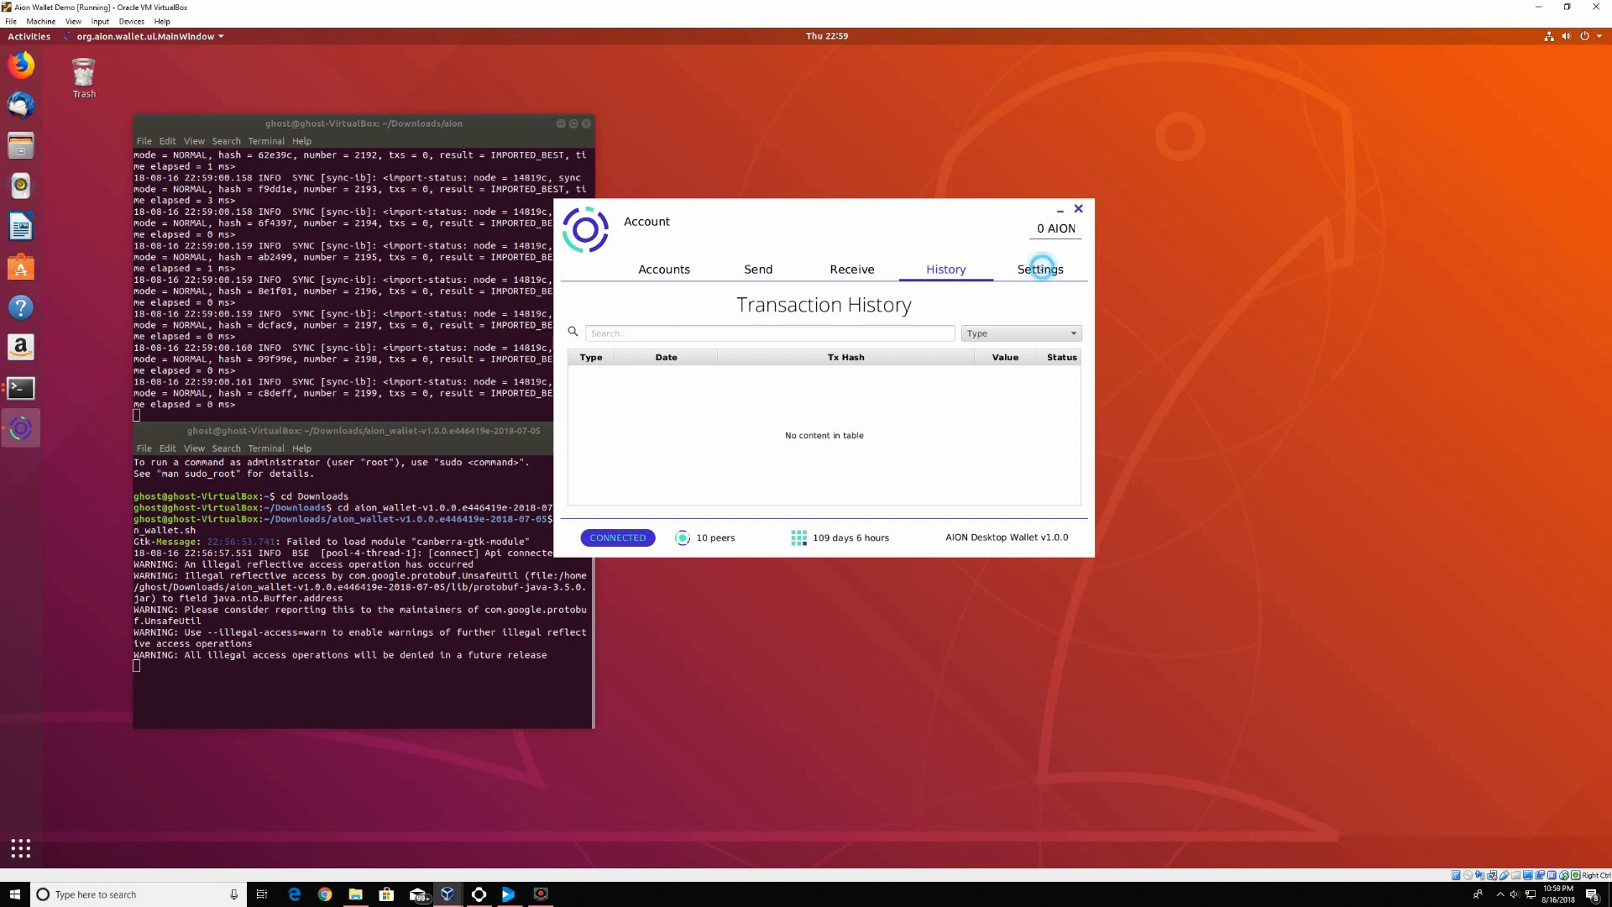
left_click(1040, 269)
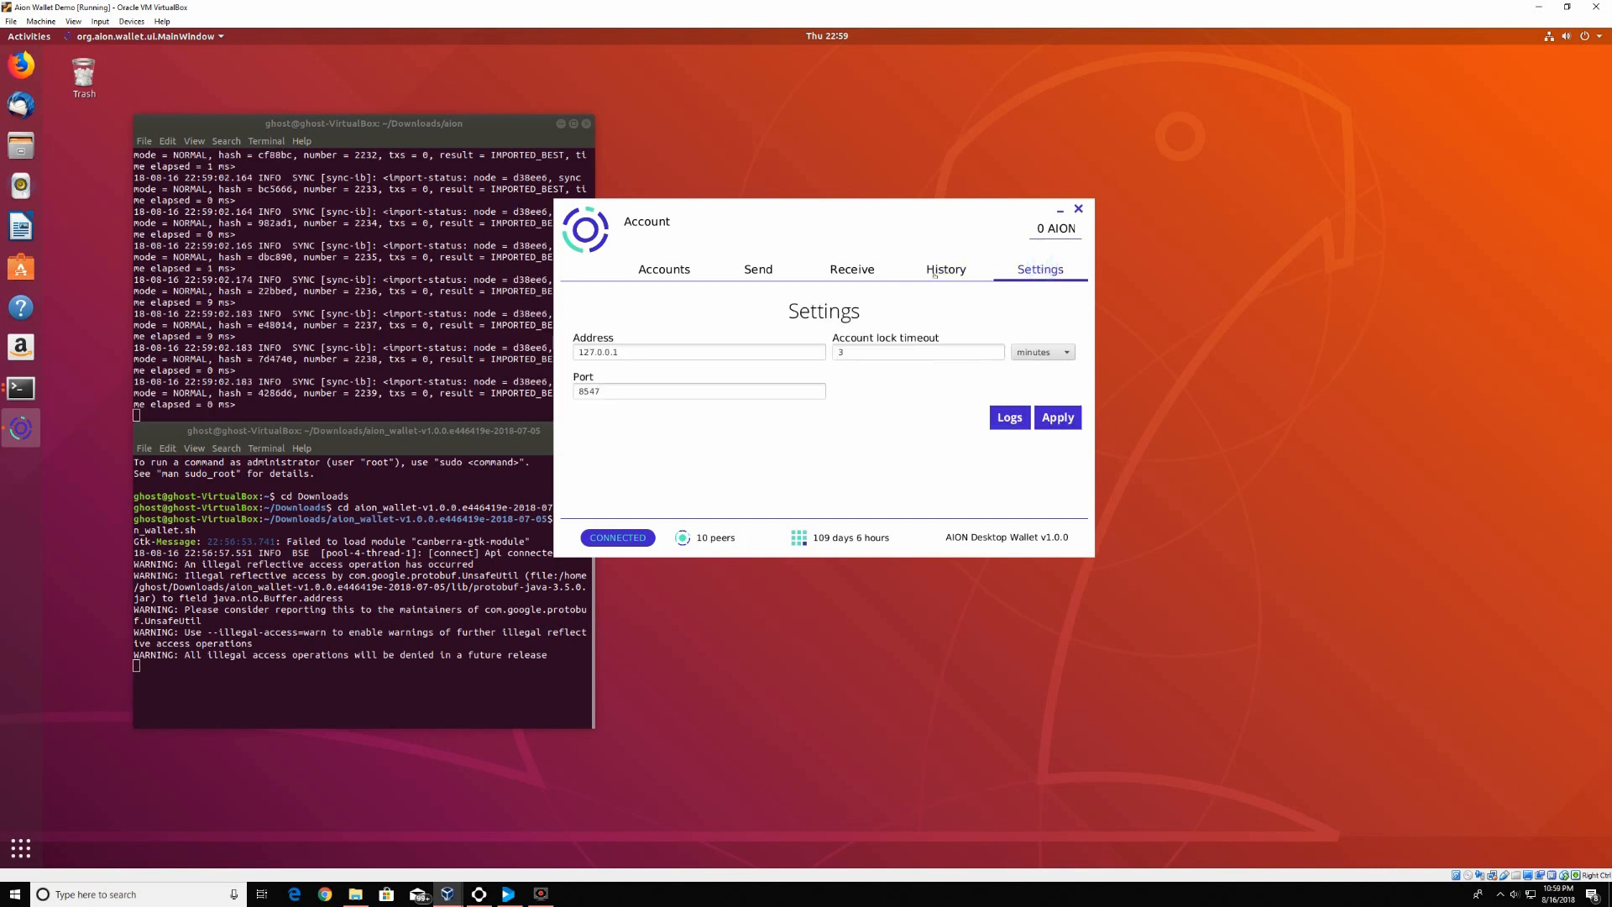
left_click(833, 268)
left_click(757, 269)
left_click(672, 268)
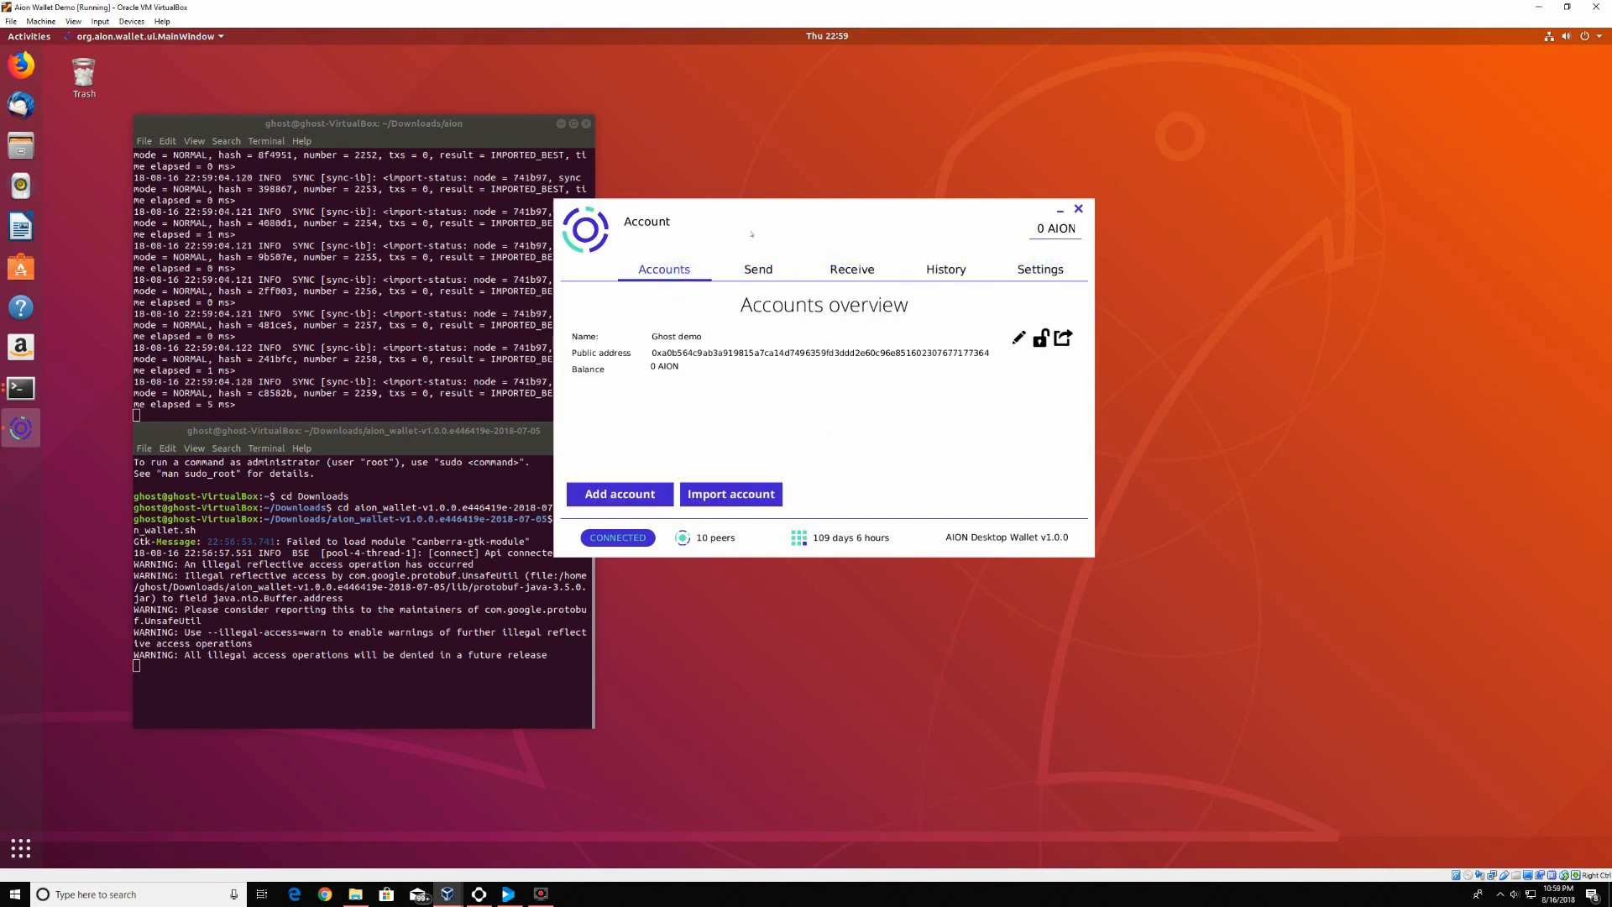
left_click_drag(788, 218, 973, 180)
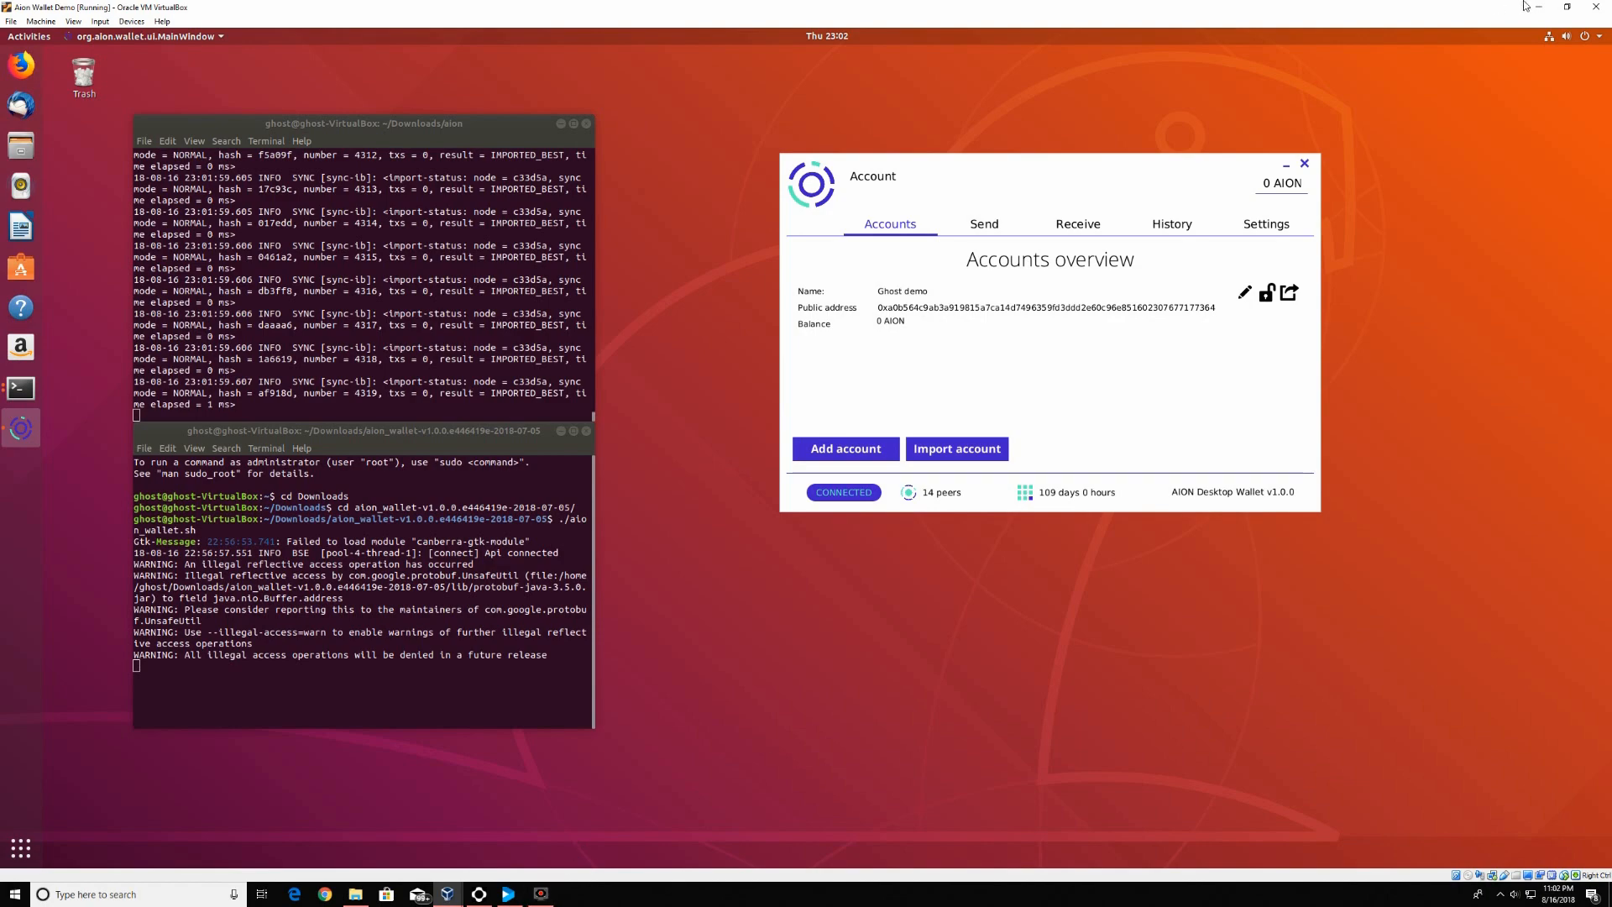
Restore the full-size VM window to windowed size, then minimize it
left_click(1567, 7)
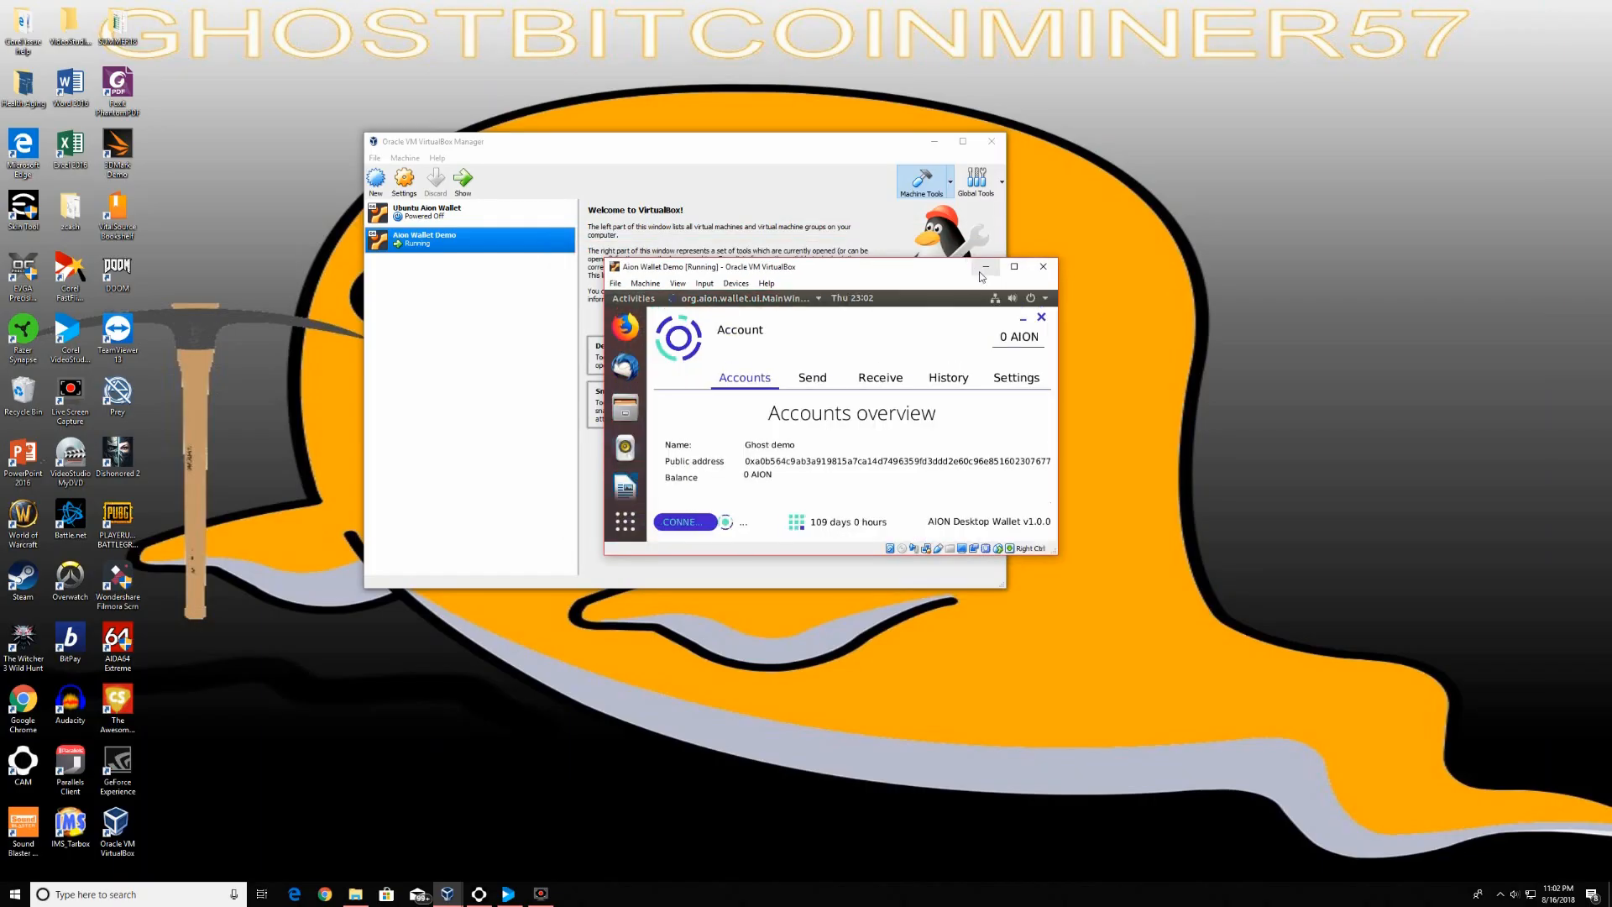
left_click(985, 267)
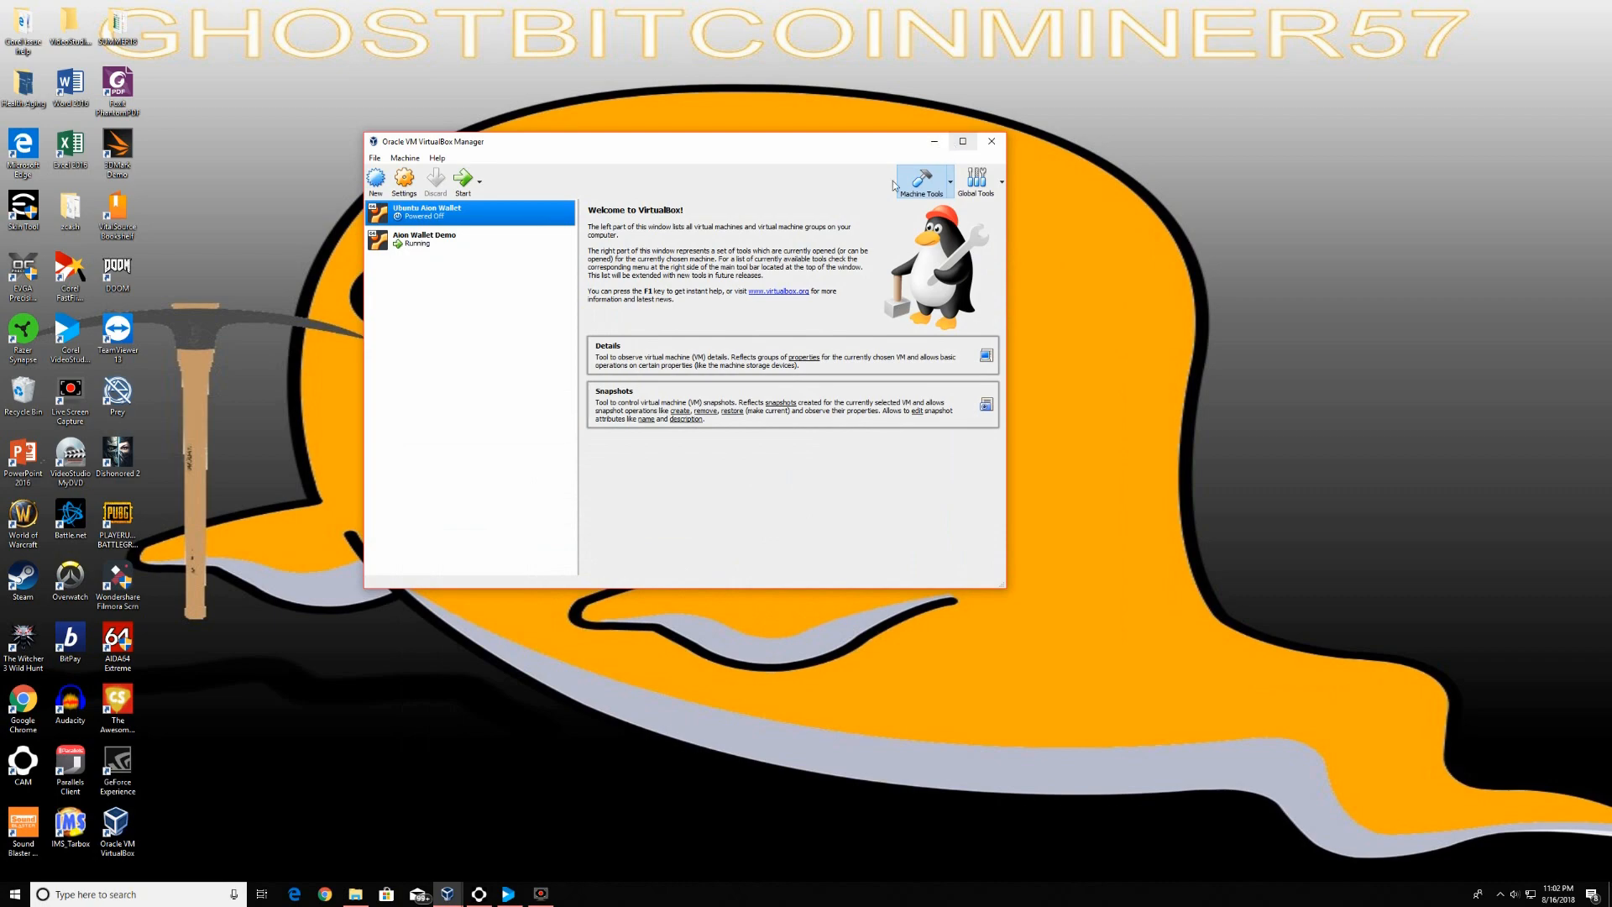